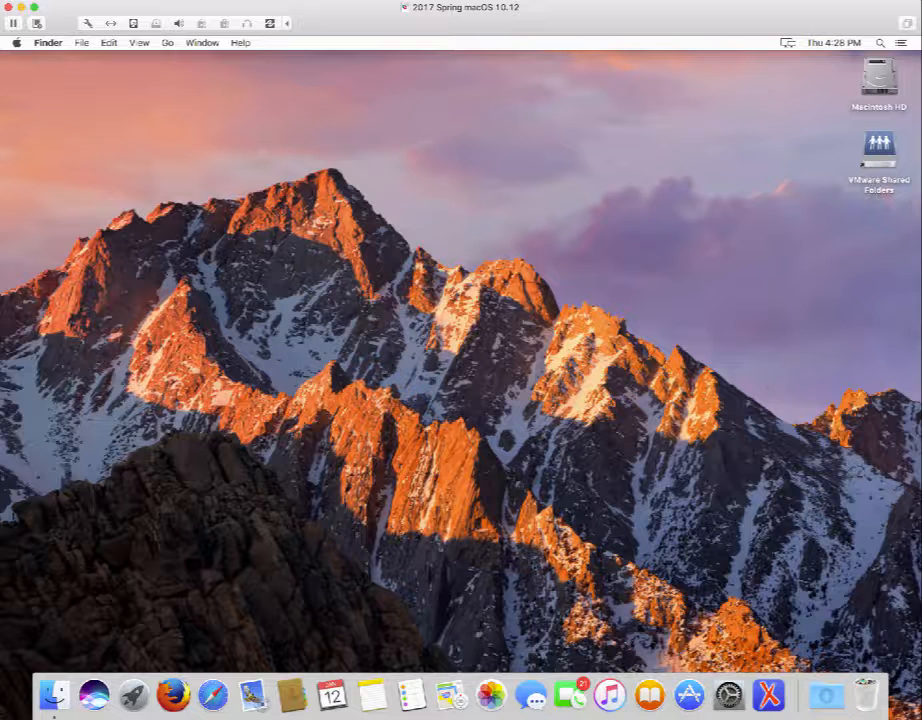
Check the Mac's system overview and macOS version, then close it.
{"action": "left_click", "coordinate": [16, 43]}
{"action": "left_click", "coordinate": [34, 58]}
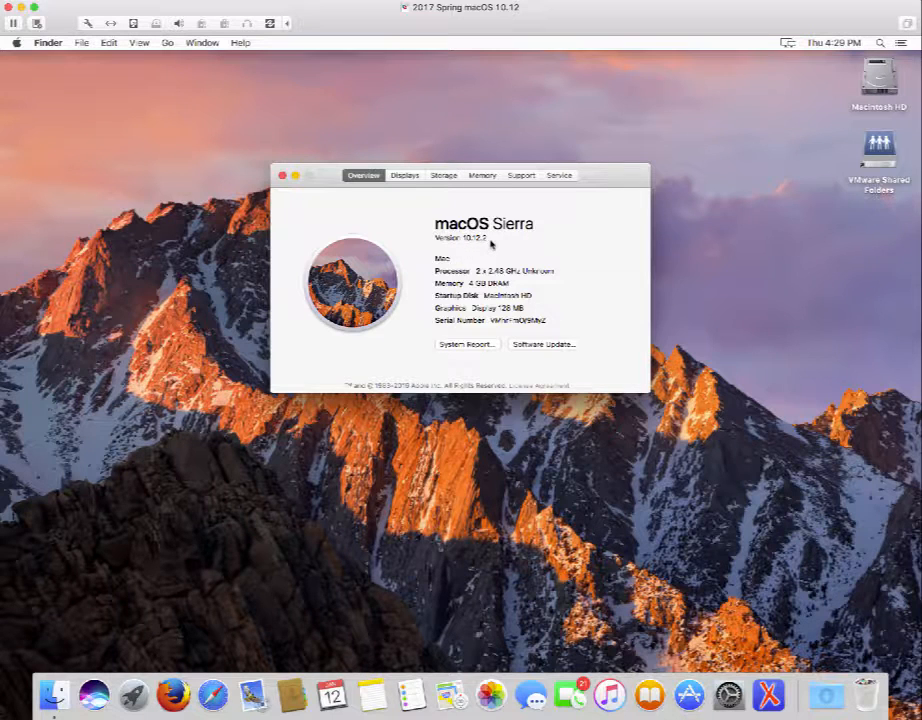
{"action": "left_click", "coordinate": [284, 177]}
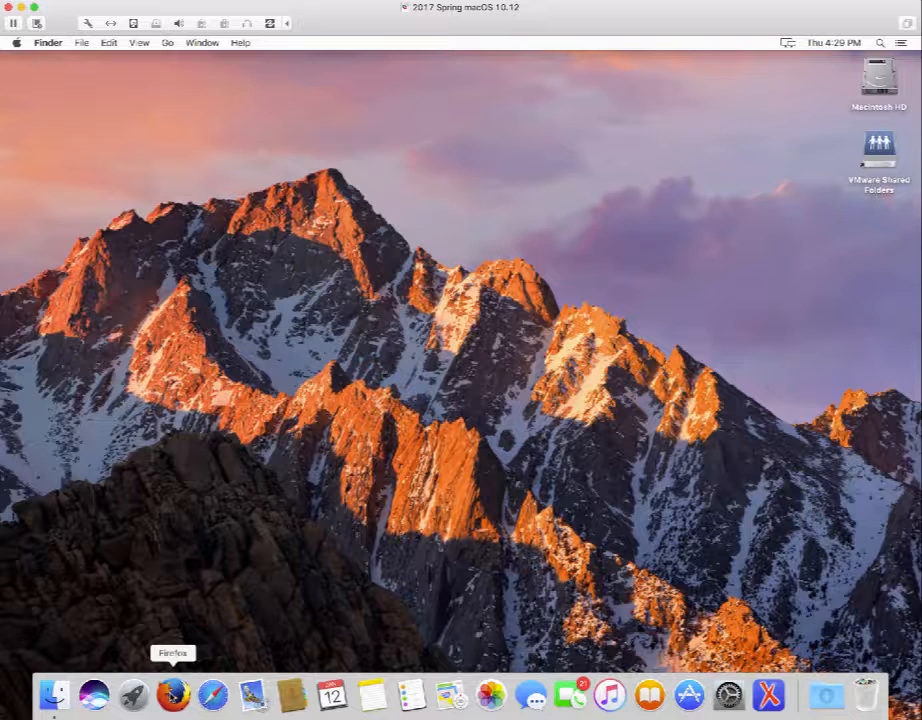
Launch Firefox, load dev.mysql.com, and reposition the window and make it taller.
{"action": "left_click", "coordinate": [172, 693]}
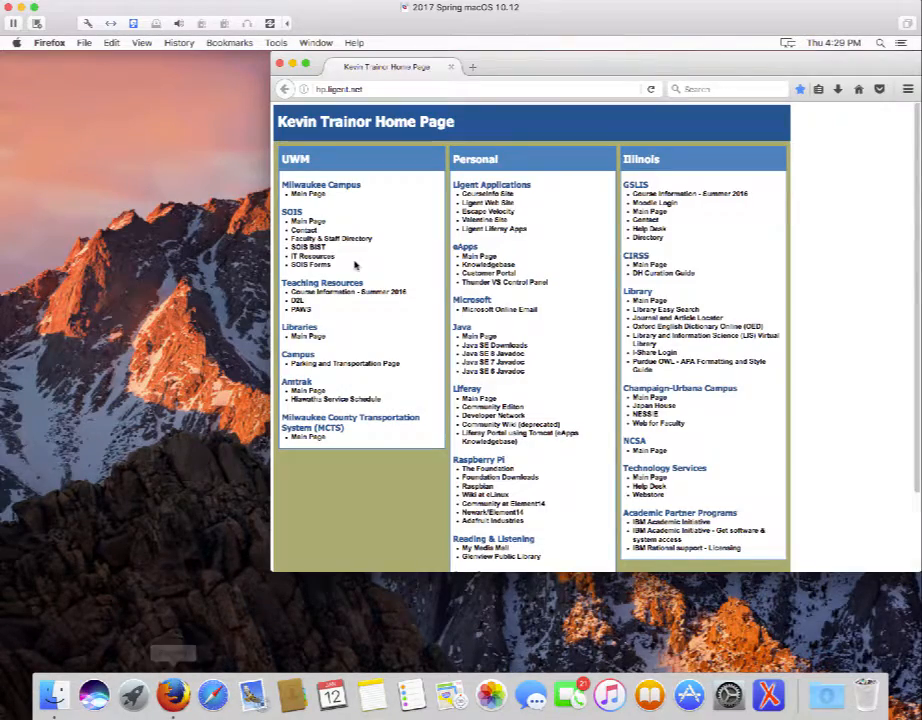
{"action": "left_click_drag", "start_coordinate": [598, 67], "coordinate": [531, 91]}
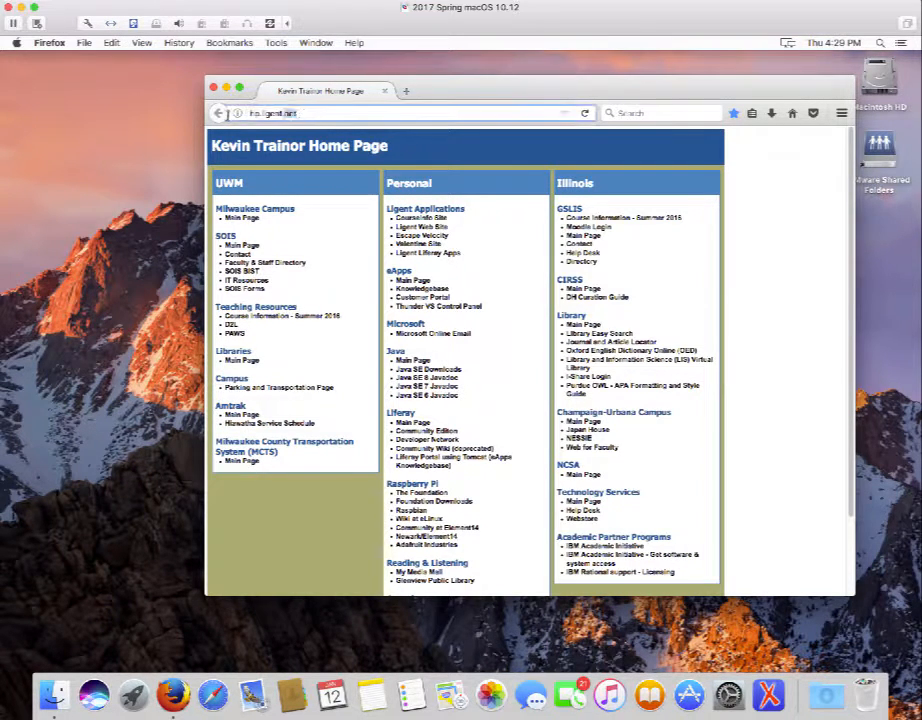
{"action": "left_click", "coordinate": [300, 114]}
{"action": "type", "text": "de"}
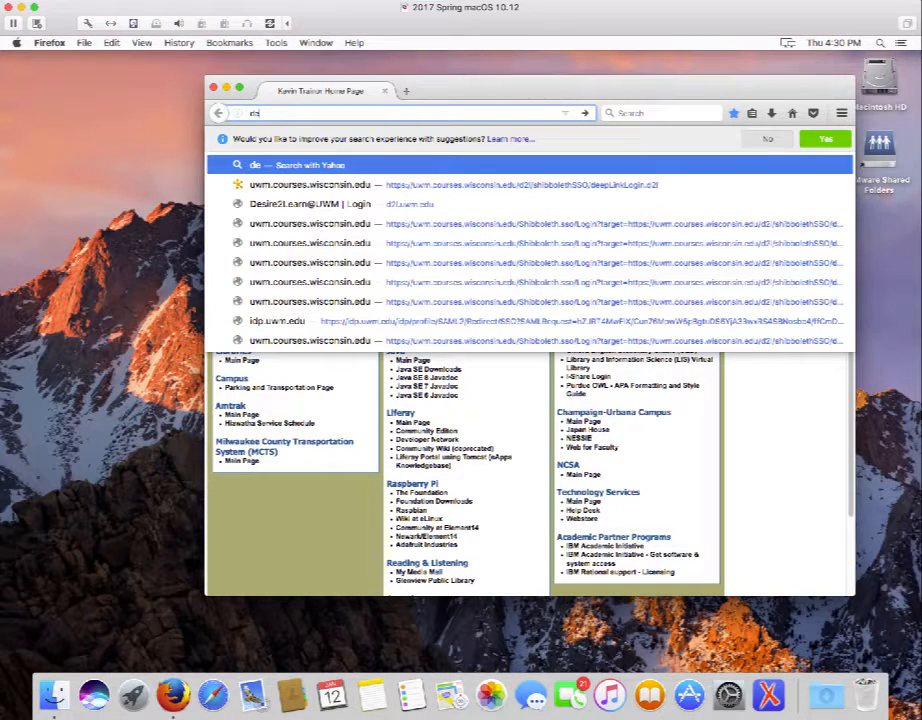
{"action": "type", "text": "v.my"}
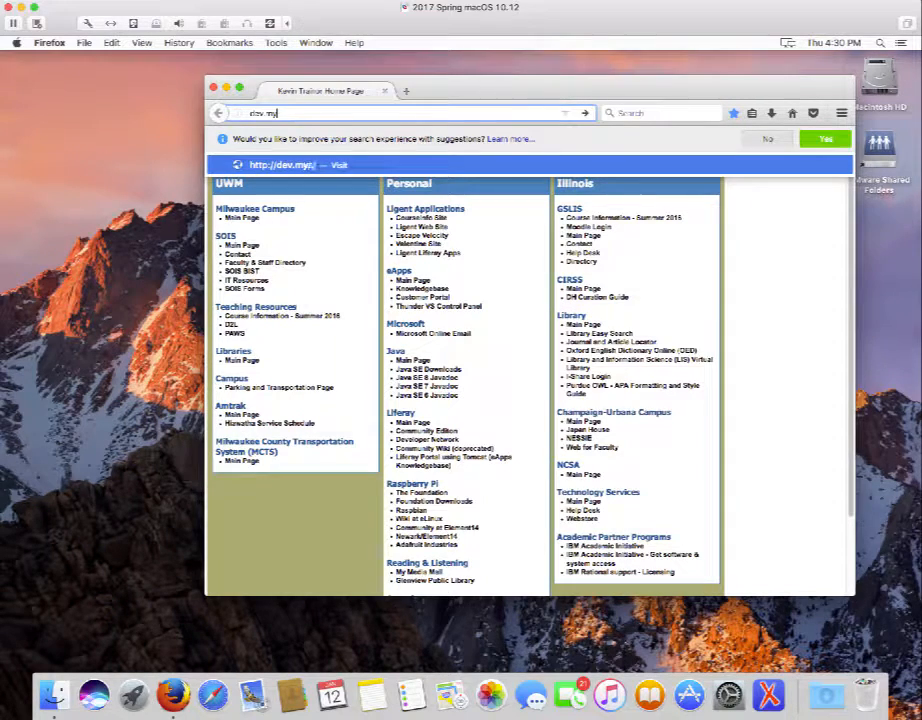
{"action": "type", "text": "sql.com"}
{"action": "key", "text": "Return"}
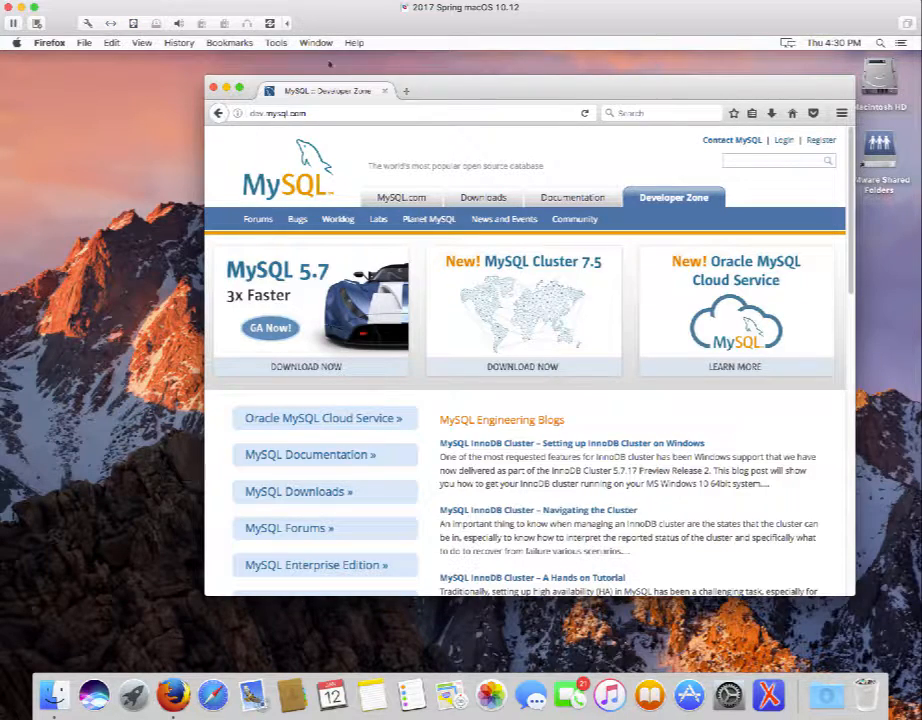
{"action": "left_click_drag", "start_coordinate": [434, 85], "coordinate": [437, 61]}
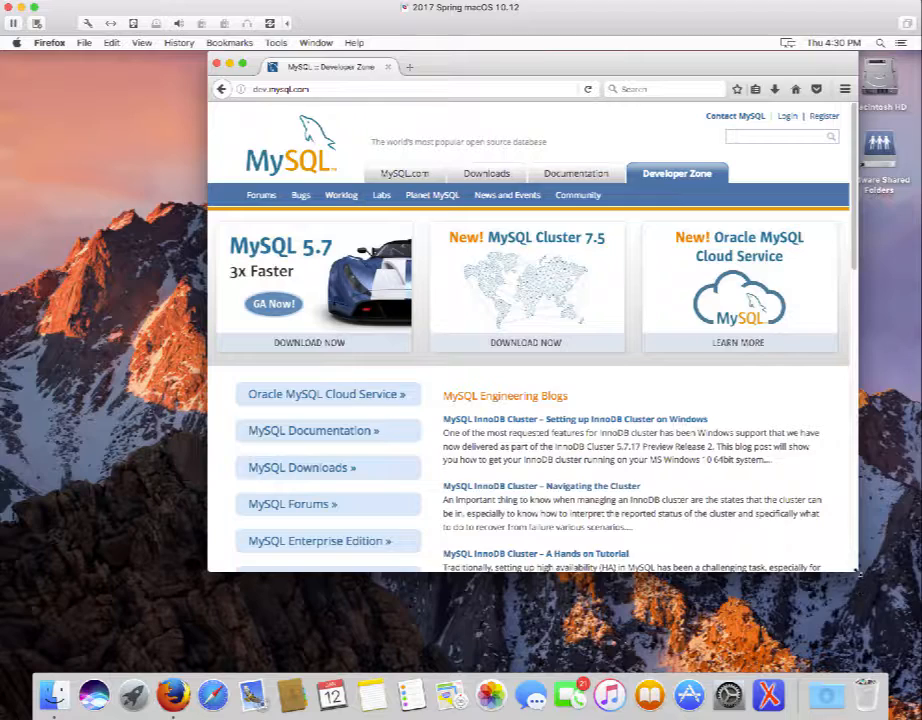
{"action": "left_click_drag", "start_coordinate": [856, 569], "coordinate": [849, 654]}
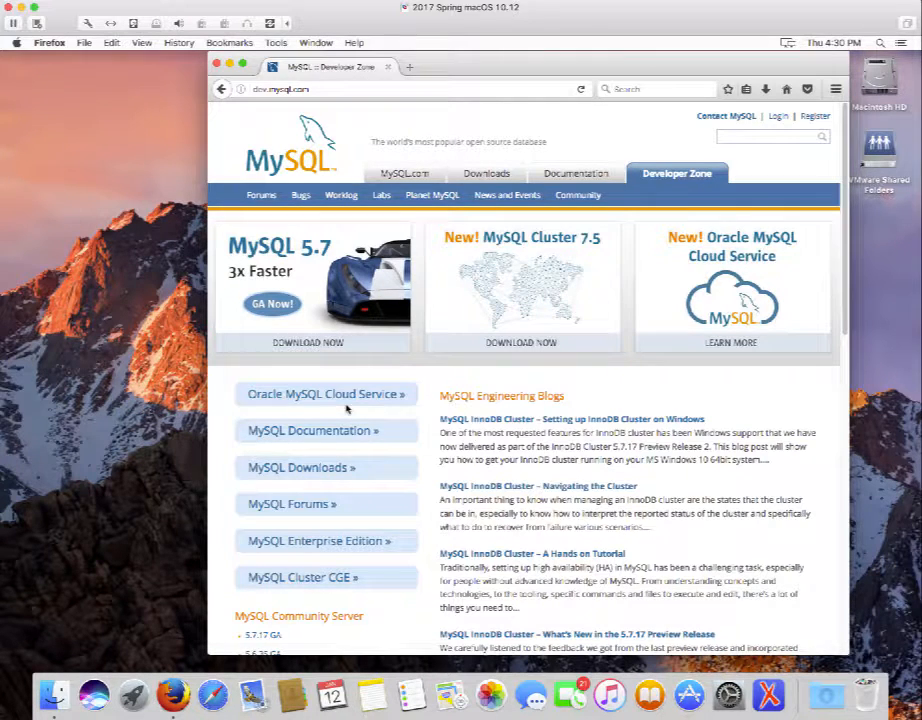
Go to MySQL Downloads, then to the MySQL Community Server download page.
{"action": "left_click", "coordinate": [308, 470]}
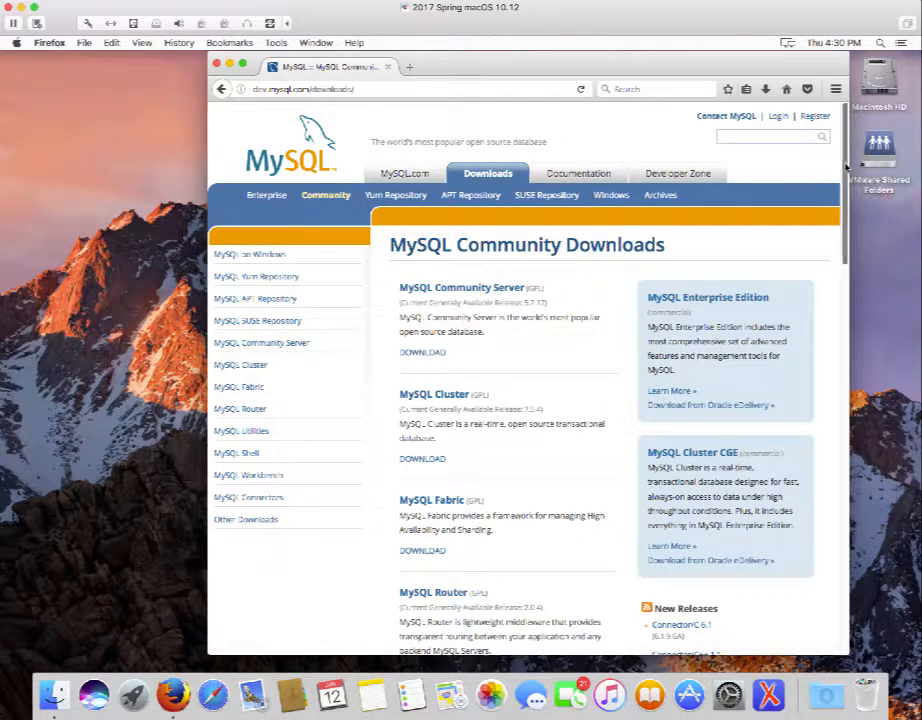
{"action": "left_click_drag", "start_coordinate": [846, 183], "coordinate": [875, 305]}
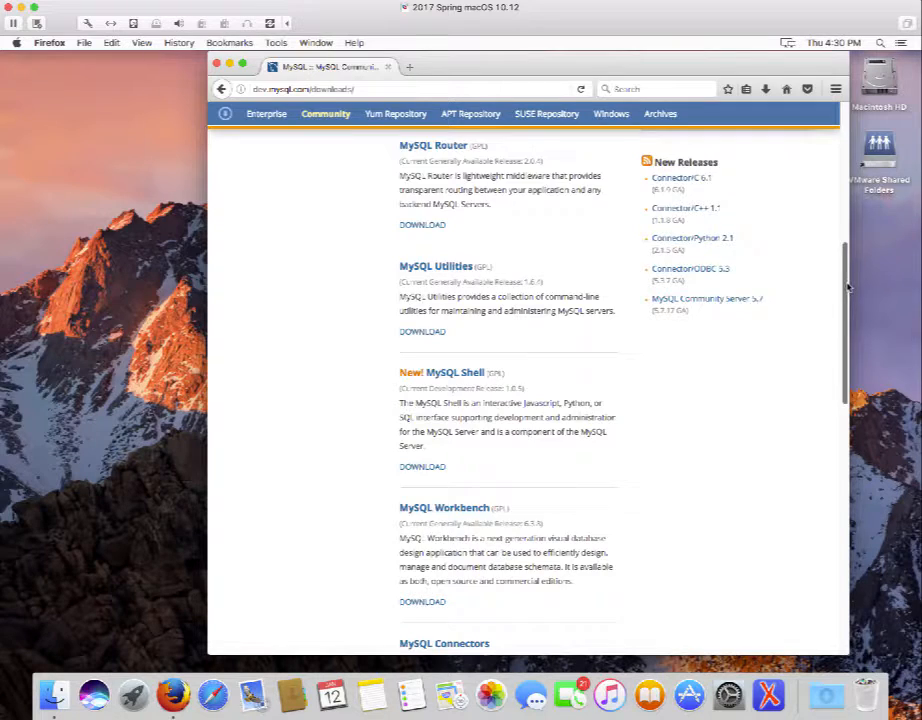
{"action": "scroll", "coordinate": [838, 181], "scroll_direction": "up", "scroll_amount": 5}
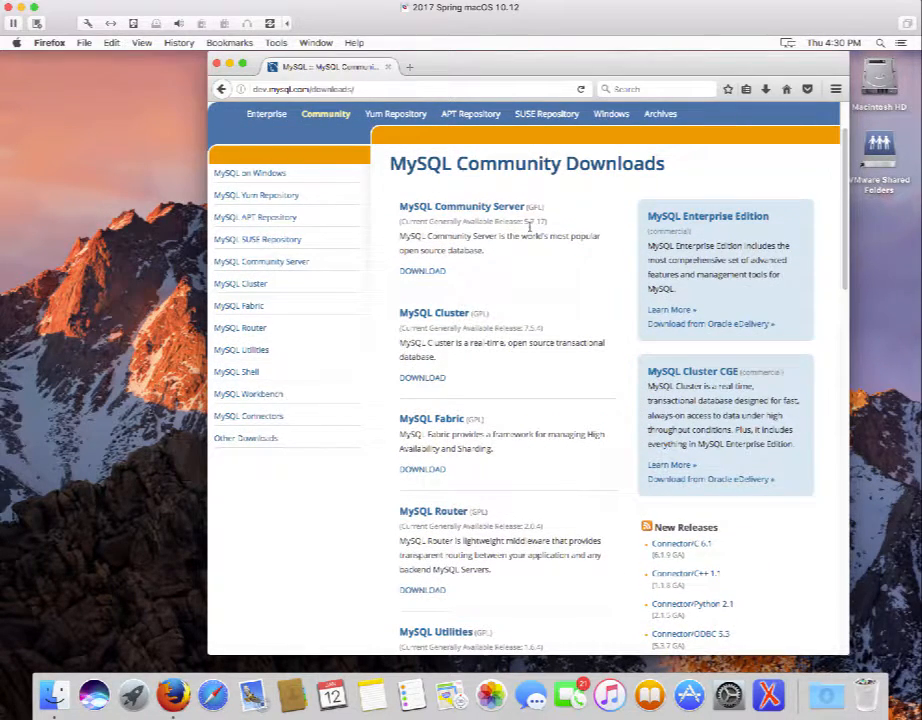
{"action": "left_click", "coordinate": [469, 207]}
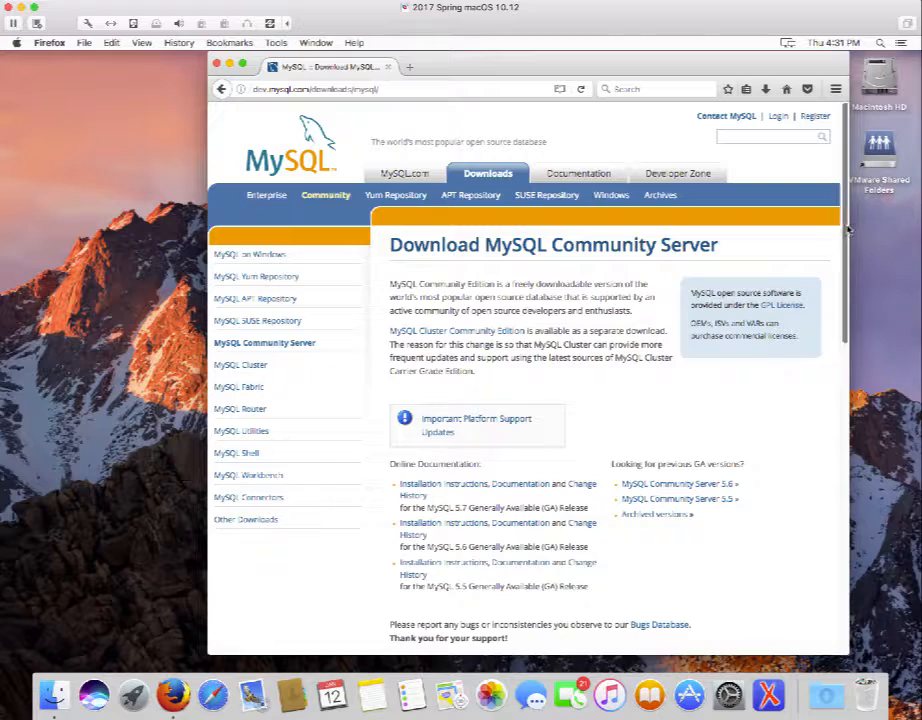
Scroll down to the MySQL Community Server 5.7.17 Mac OS X packages (TAR and 331.2M DMG).
{"action": "left_click_drag", "start_coordinate": [846, 229], "coordinate": [885, 441]}
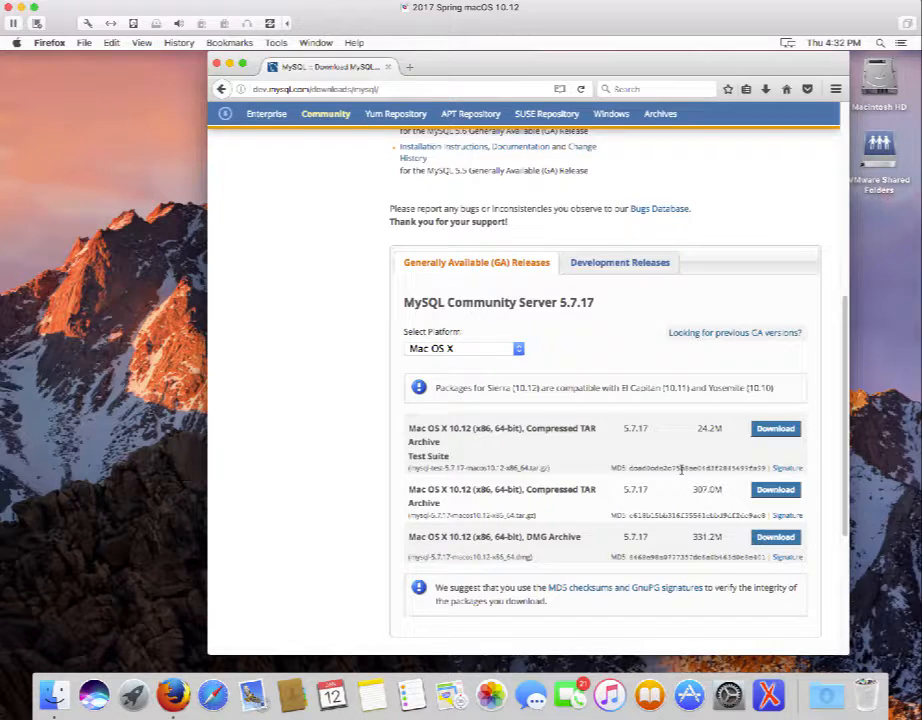
Show previous GA versions and keep version 5.6.35 selected in Select Version.
{"action": "left_click", "coordinate": [775, 336]}
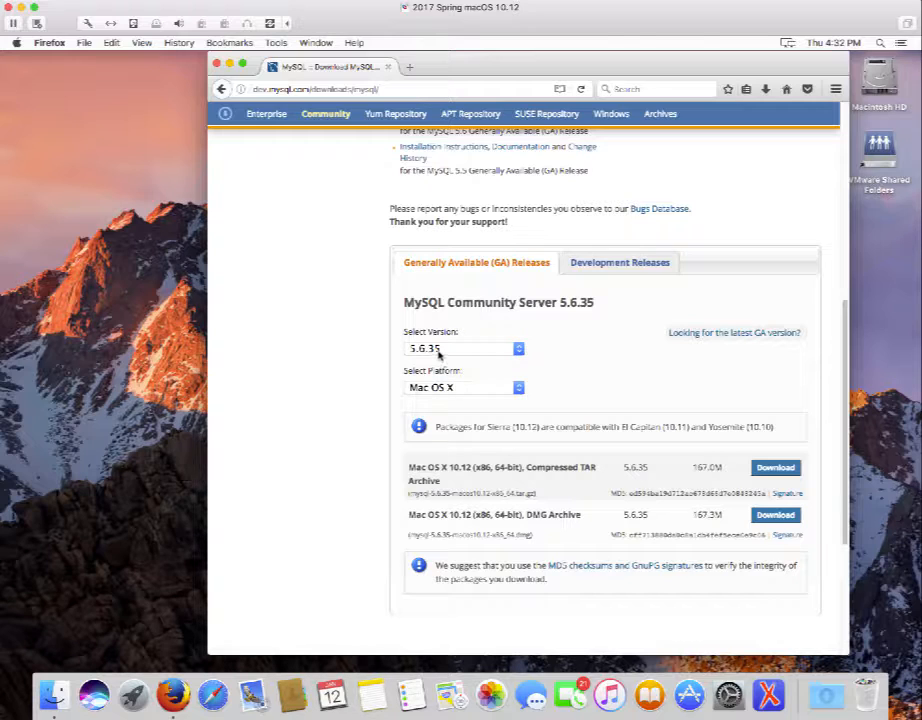
{"action": "left_click", "coordinate": [519, 350]}
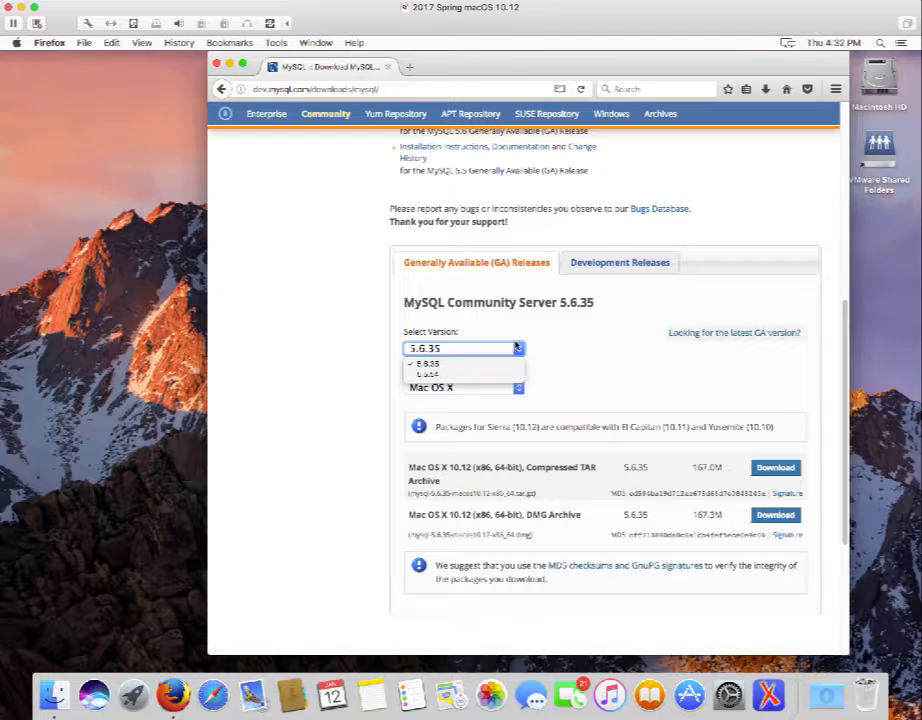
{"action": "left_click", "coordinate": [519, 348]}
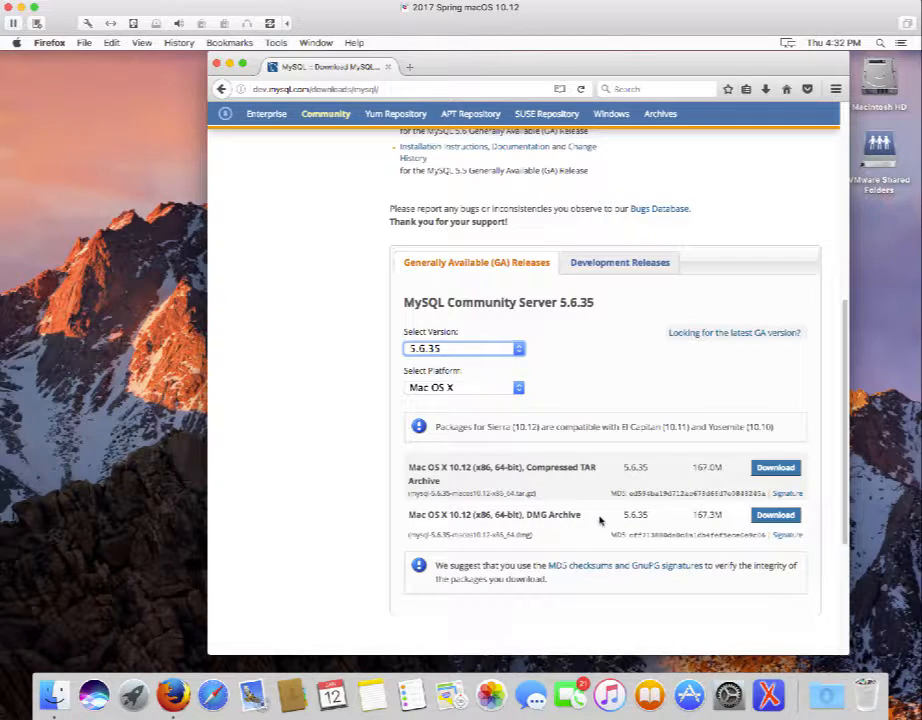
Download the 5.6.35 DMG Archive, choosing 'No thanks, just start my download.'.
{"action": "left_click", "coordinate": [776, 515]}
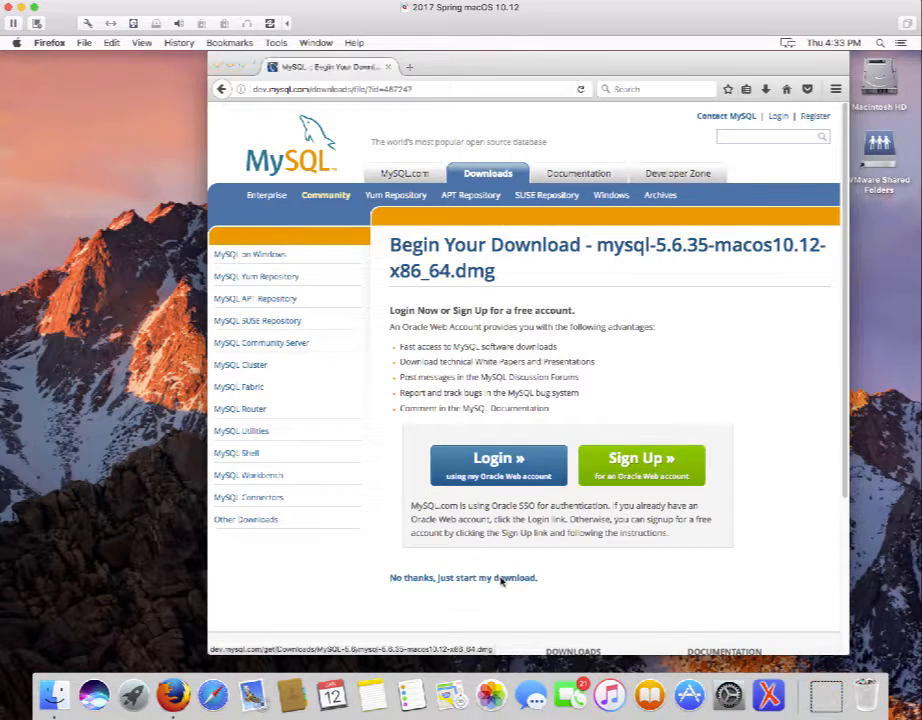
{"action": "left_click", "coordinate": [502, 578]}
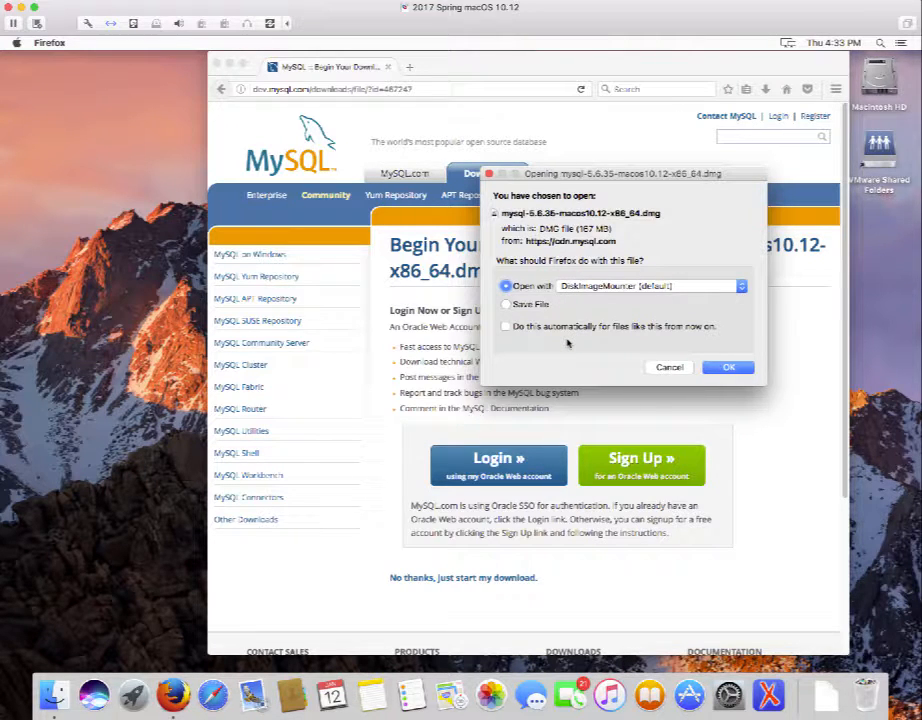
Save the mysql-5.6.35 disk image to Downloads and reveal it in Finder from the Downloads stack.
{"action": "left_click", "coordinate": [506, 304]}
{"action": "left_click", "coordinate": [729, 368]}
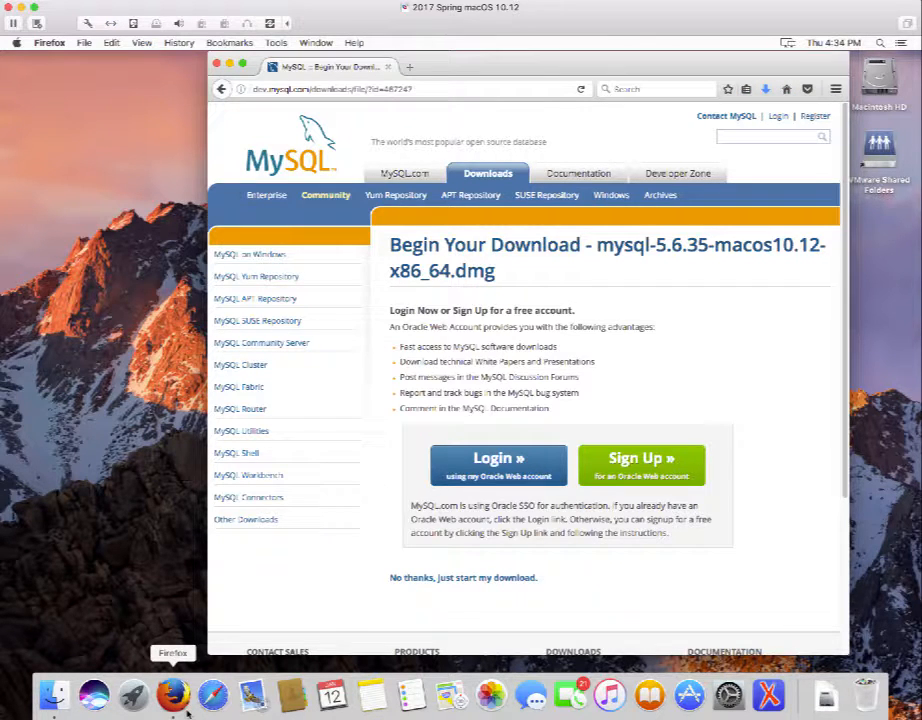
{"action": "left_click", "coordinate": [826, 693]}
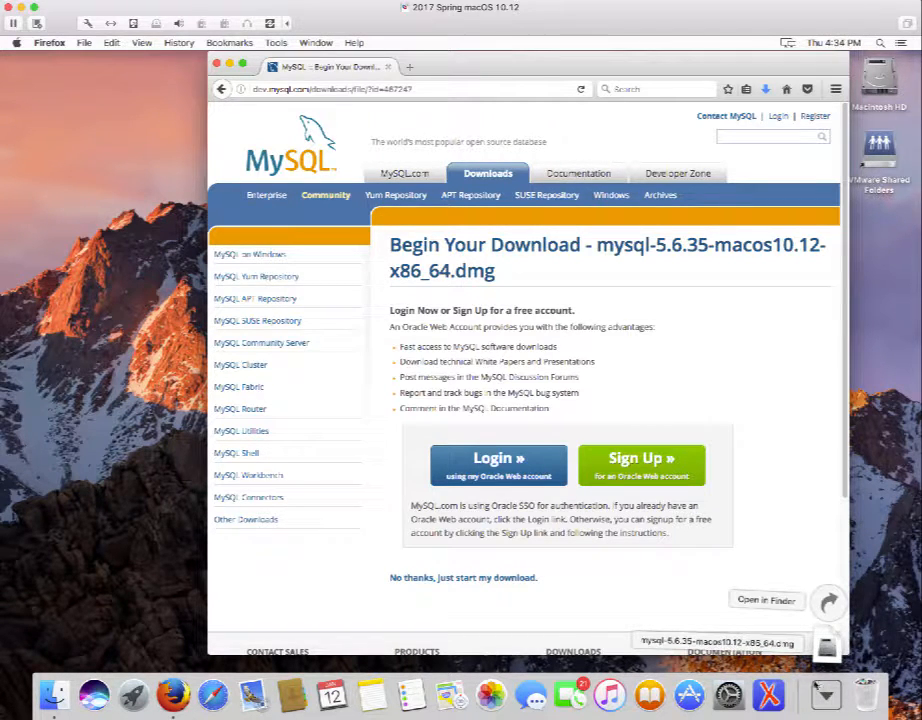
{"action": "left_click", "coordinate": [871, 636]}
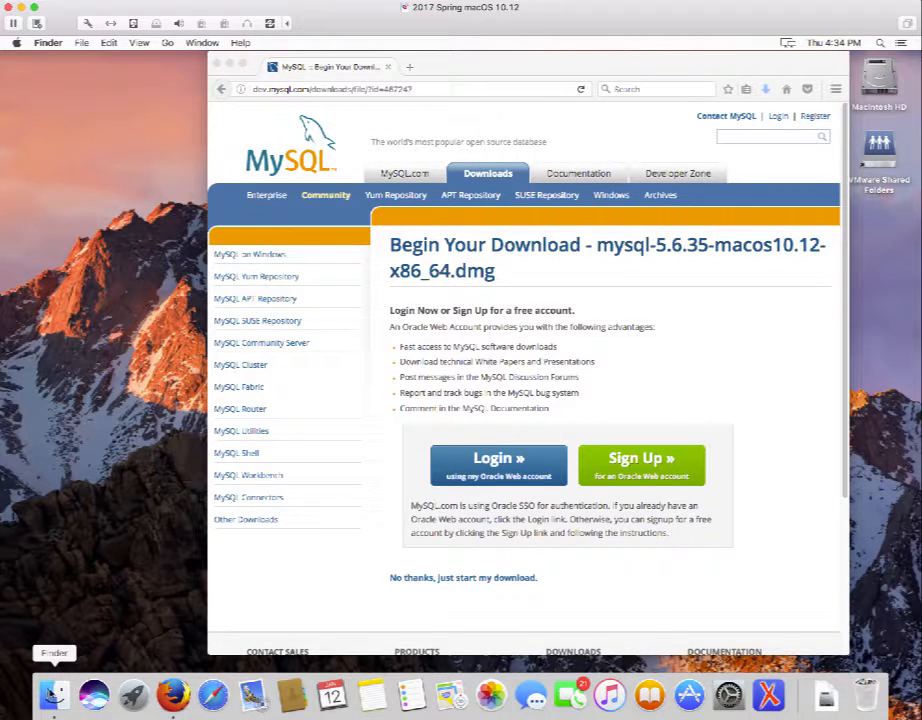
Open a new Finder window from the Dock and show the Downloads folder.
{"action": "right_click", "coordinate": [54, 694]}
{"action": "left_click", "coordinate": [84, 558]}
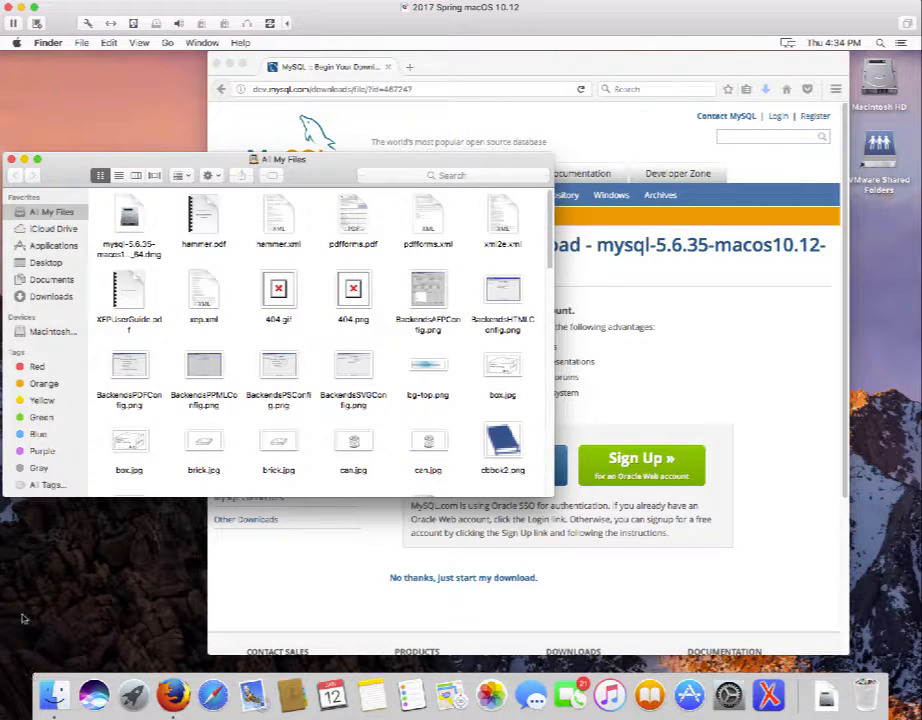
{"action": "left_click", "coordinate": [40, 297]}
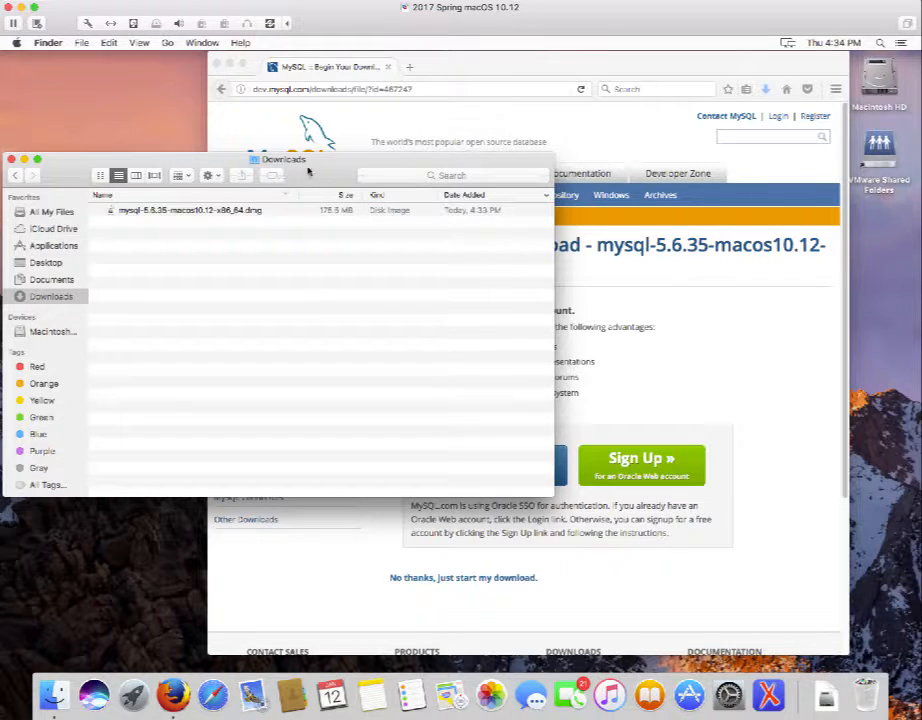
Open the mysql-5.6.35 disk image from its right-click menu.
{"action": "left_click", "coordinate": [181, 212]}
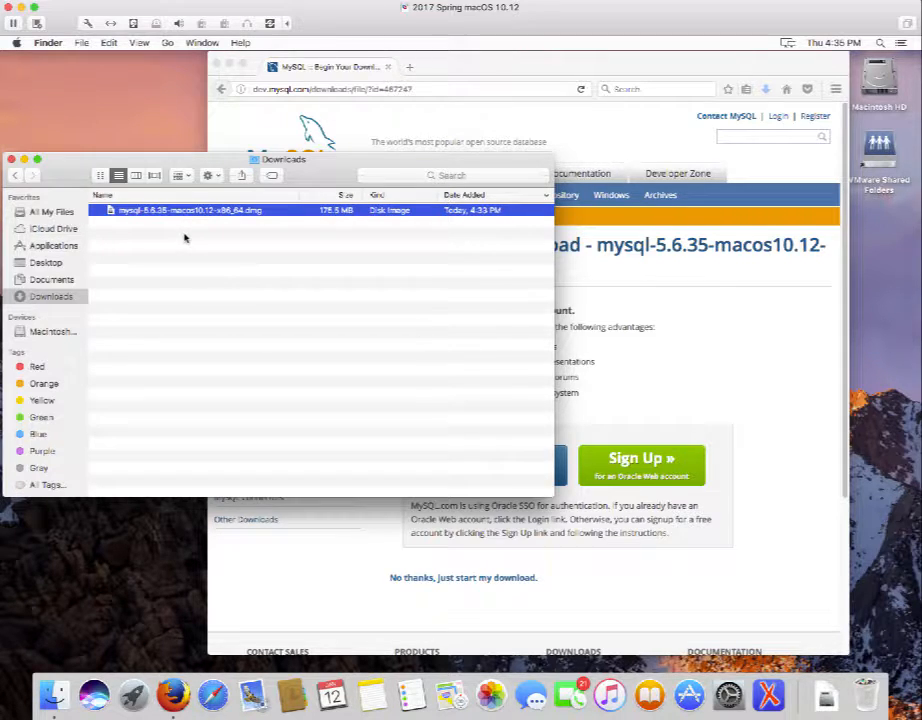
{"action": "right_click", "coordinate": [181, 213]}
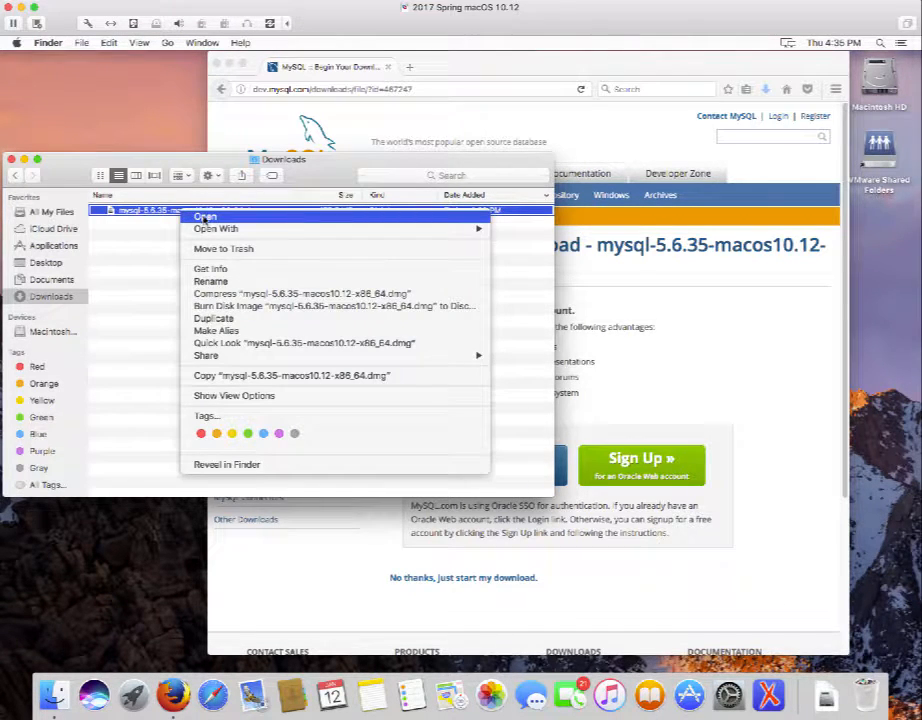
{"action": "left_click", "coordinate": [205, 217]}
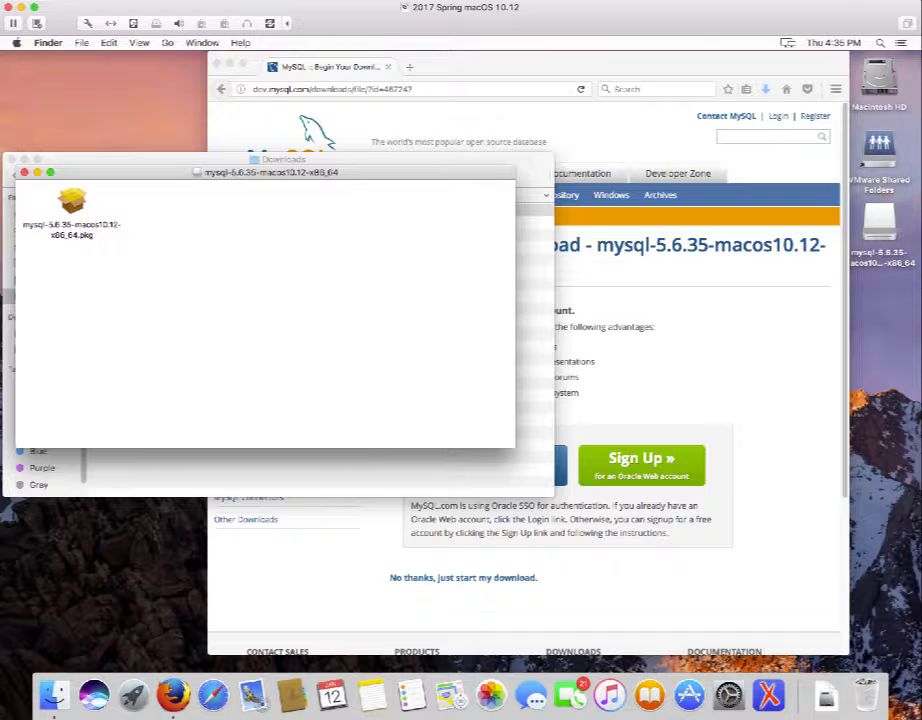
Close the mounted image window and reopen the mysql-5.6.35 .dmg by double-clicking it.
{"action": "left_click", "coordinate": [724, 1]}
{"action": "left_click", "coordinate": [24, 172]}
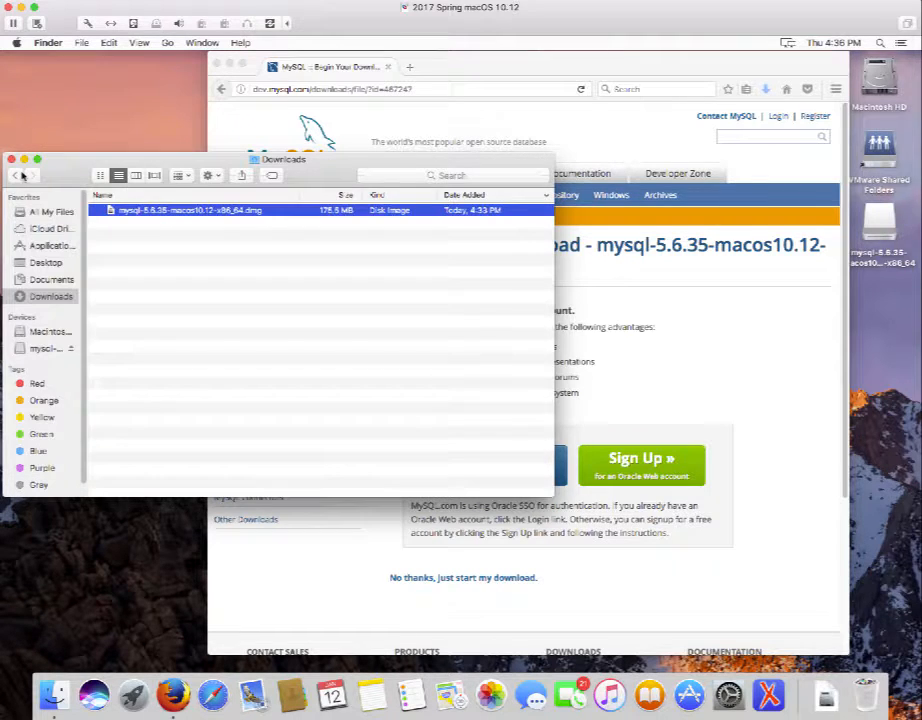
{"action": "left_click", "coordinate": [153, 264]}
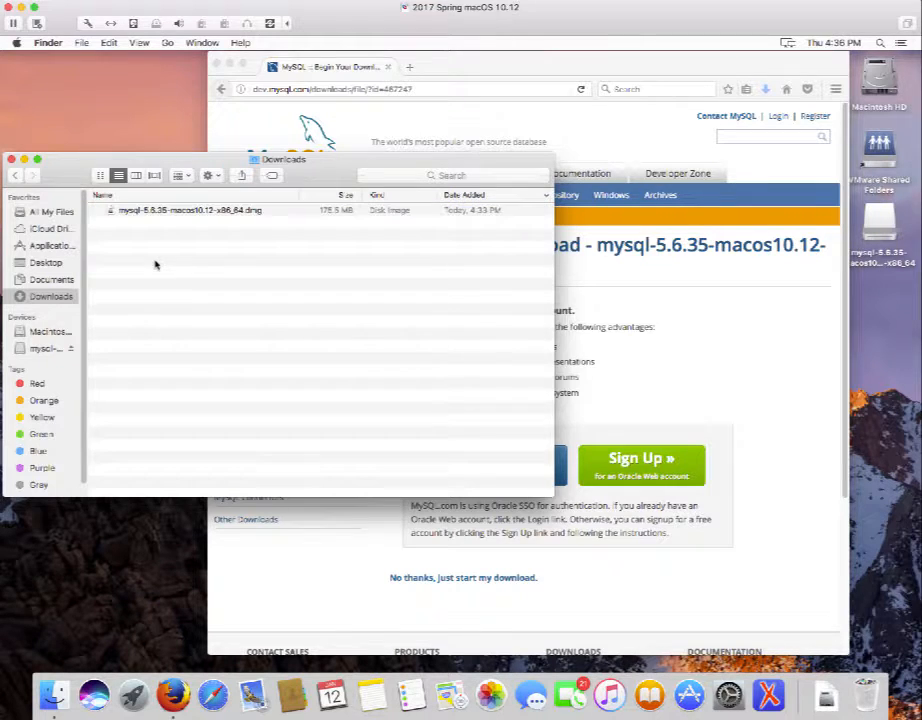
{"action": "left_click", "coordinate": [139, 212]}
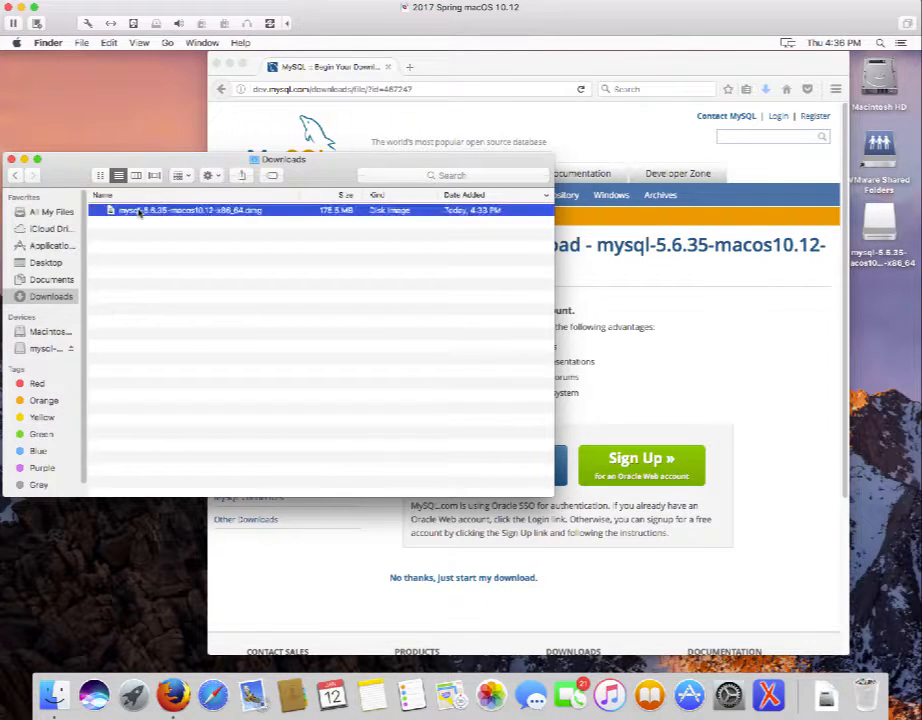
{"action": "double_click", "coordinate": [139, 212]}
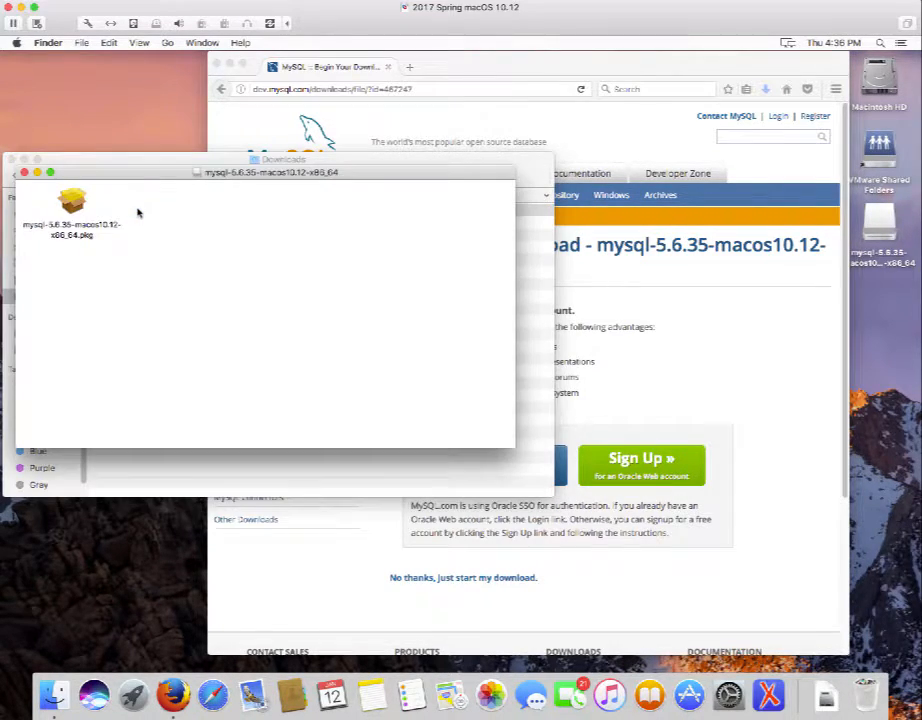
Install MySQL 5.6.35 on Macintosh HD, accepting the license and authorizing with the admin password.
{"action": "double_click", "coordinate": [72, 204]}
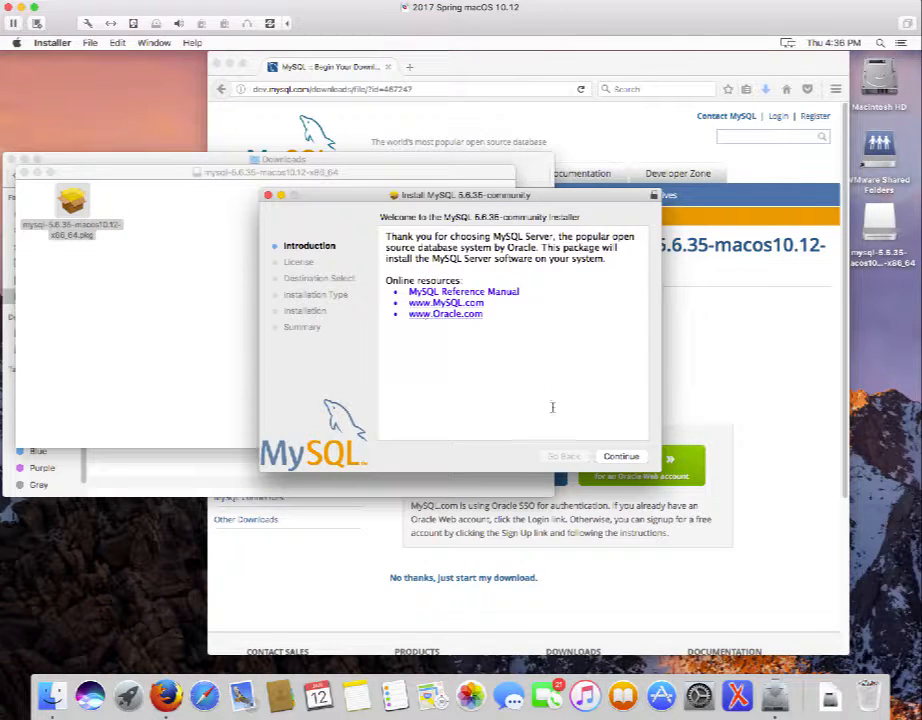
{"action": "left_click", "coordinate": [620, 457]}
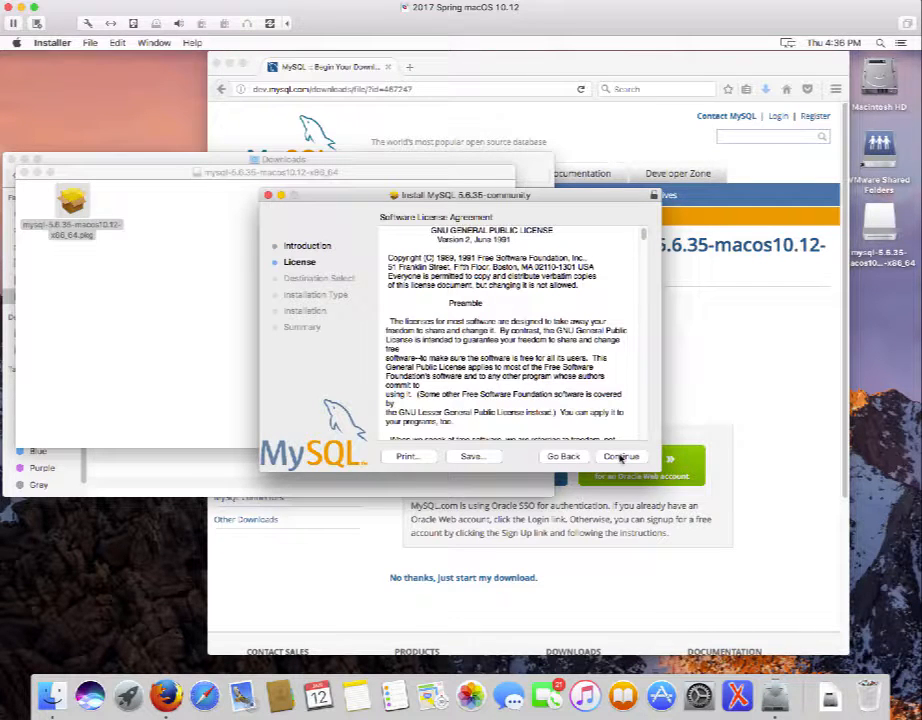
{"action": "left_click", "coordinate": [620, 457]}
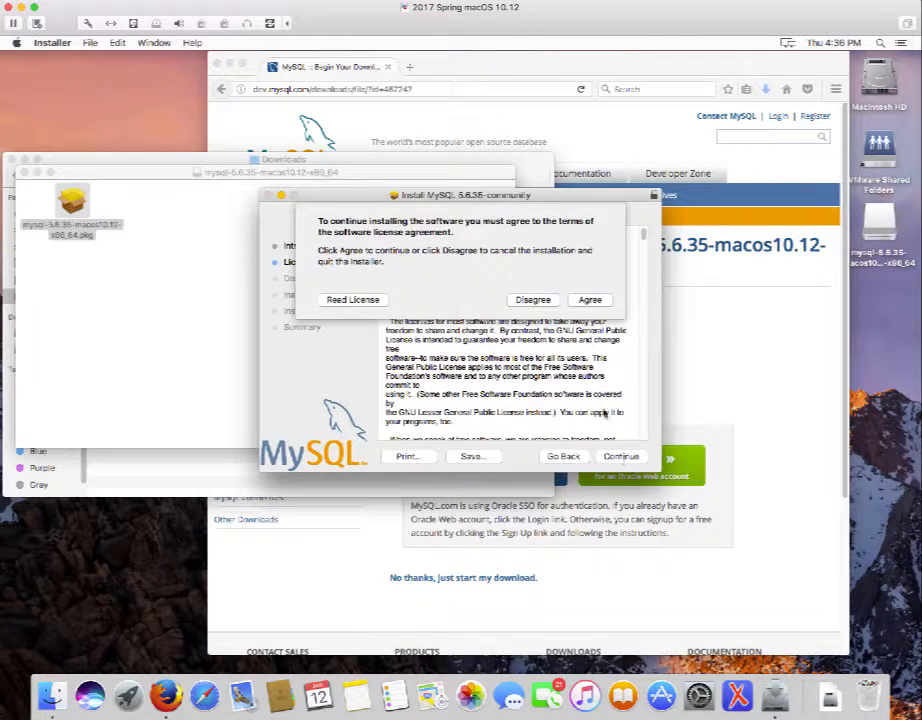
{"action": "left_click", "coordinate": [588, 300]}
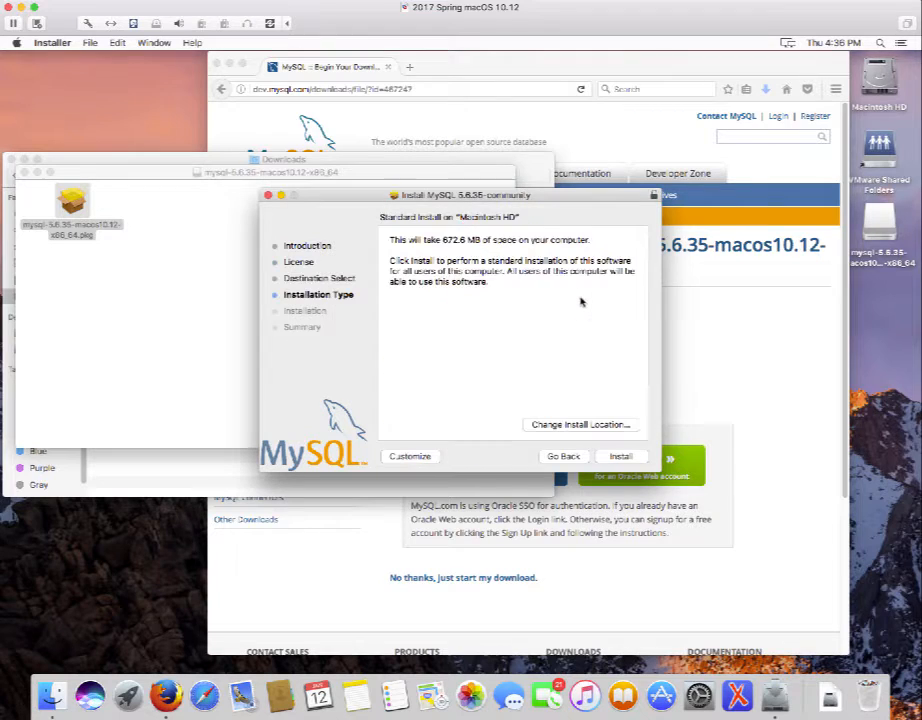
{"action": "left_click", "coordinate": [621, 457]}
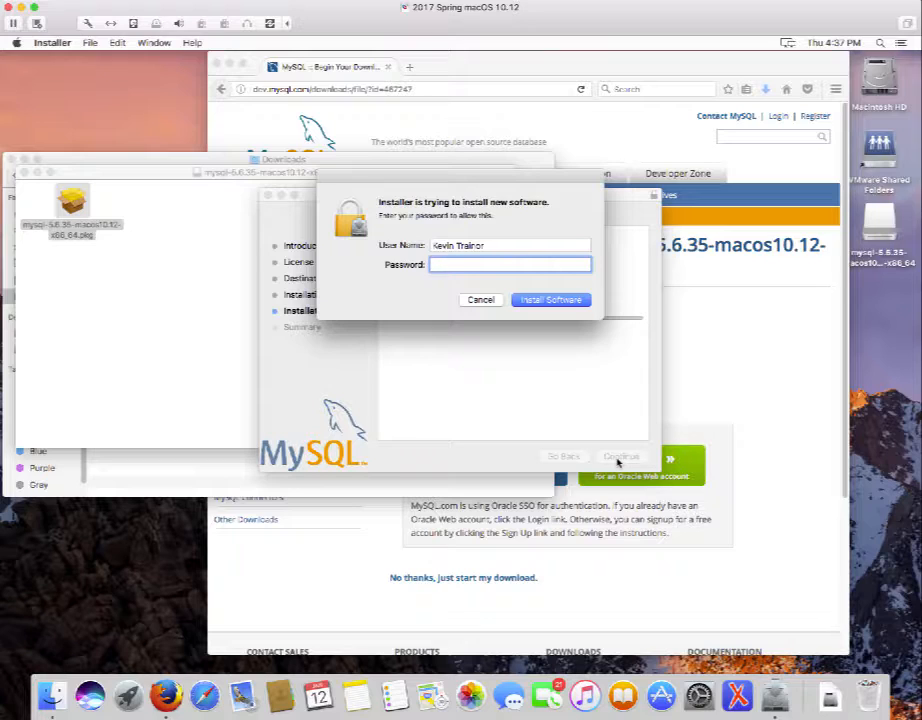
{"action": "left_click", "coordinate": [550, 302]}
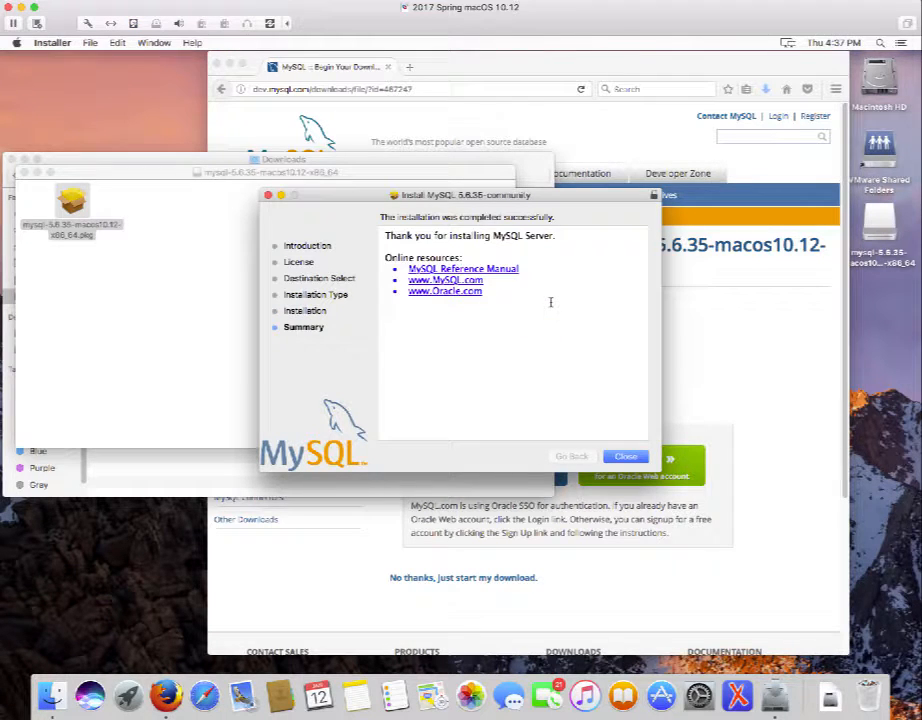
{"action": "left_click", "coordinate": [627, 457]}
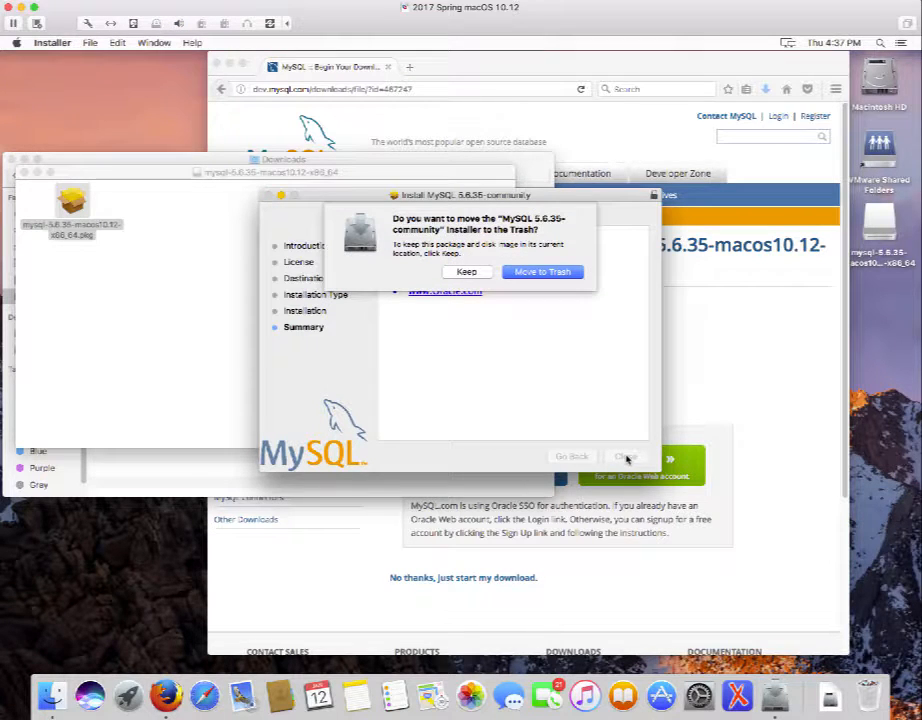
Trash the used installer, close the disk image window, and center the Downloads window.
{"action": "left_click", "coordinate": [558, 273]}
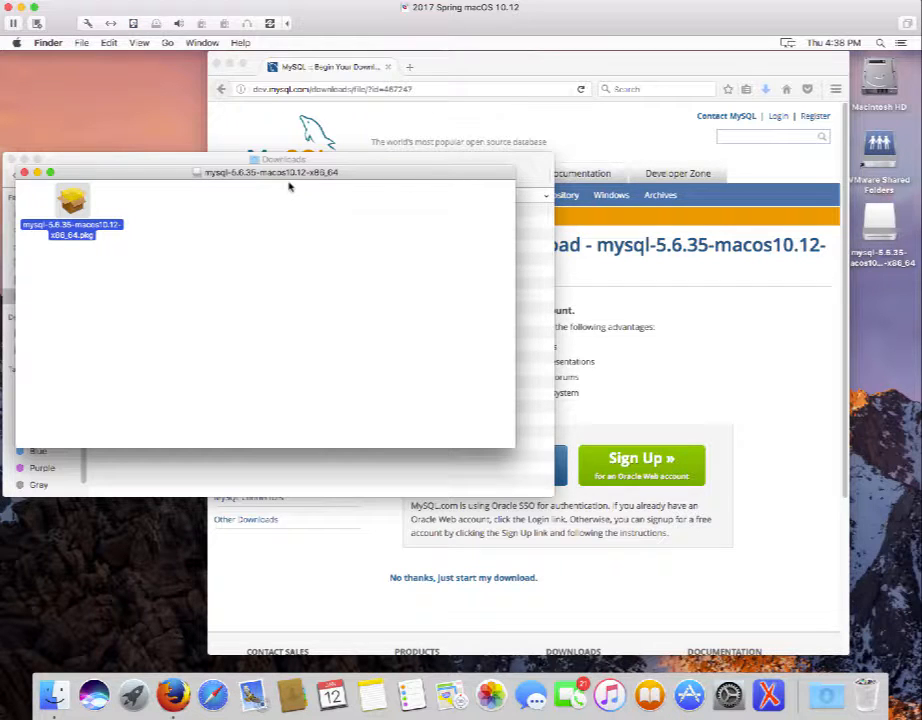
{"action": "left_click", "coordinate": [24, 172]}
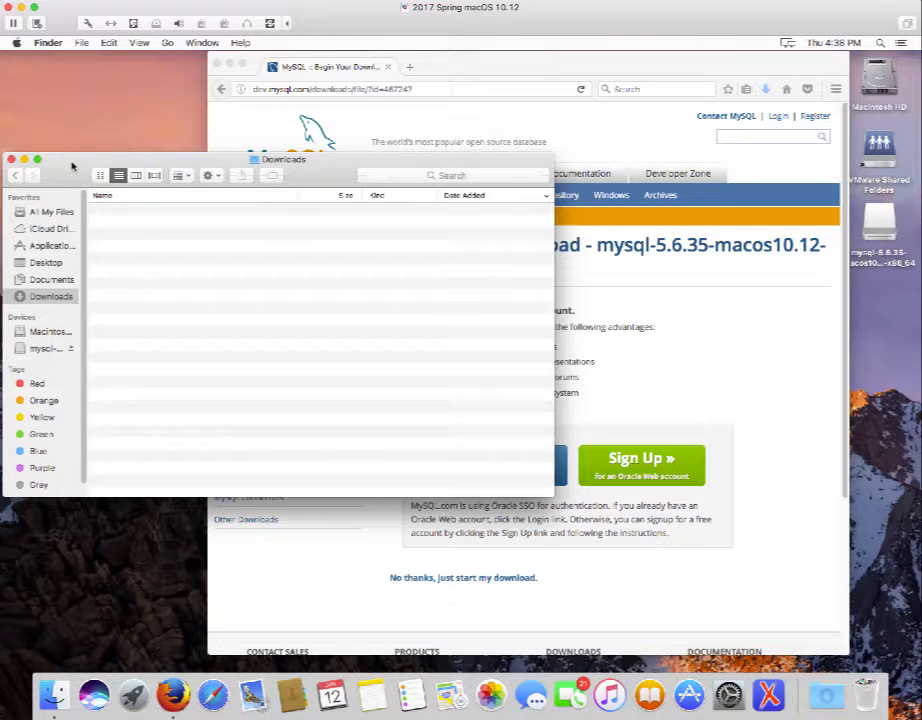
{"action": "left_click_drag", "start_coordinate": [72, 167], "coordinate": [409, 287]}
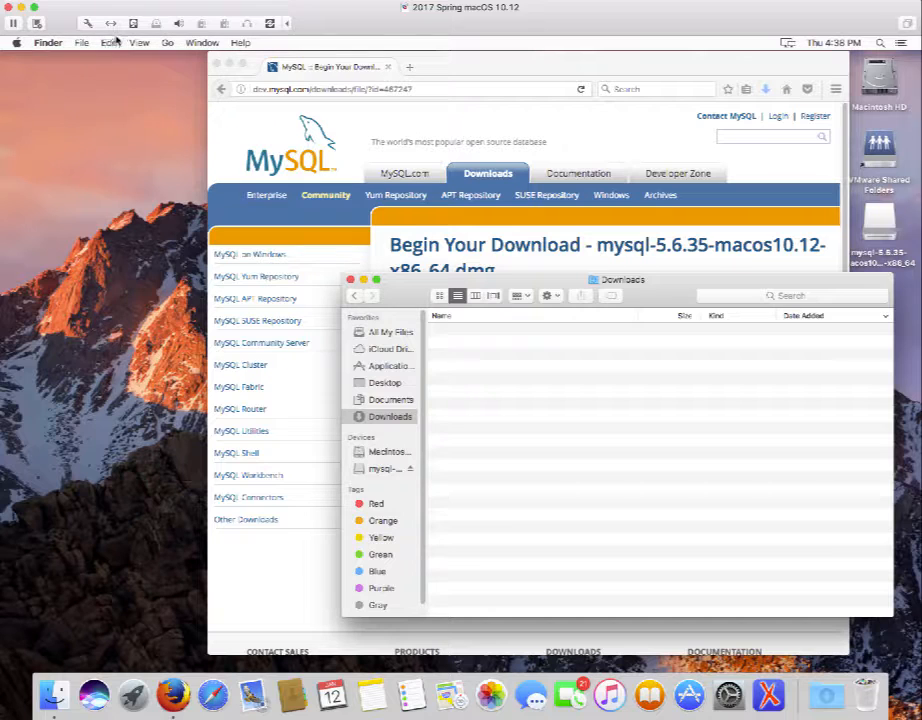
Open the MySQL pane in System Preferences to check the server instance status.
{"action": "left_click", "coordinate": [17, 43]}
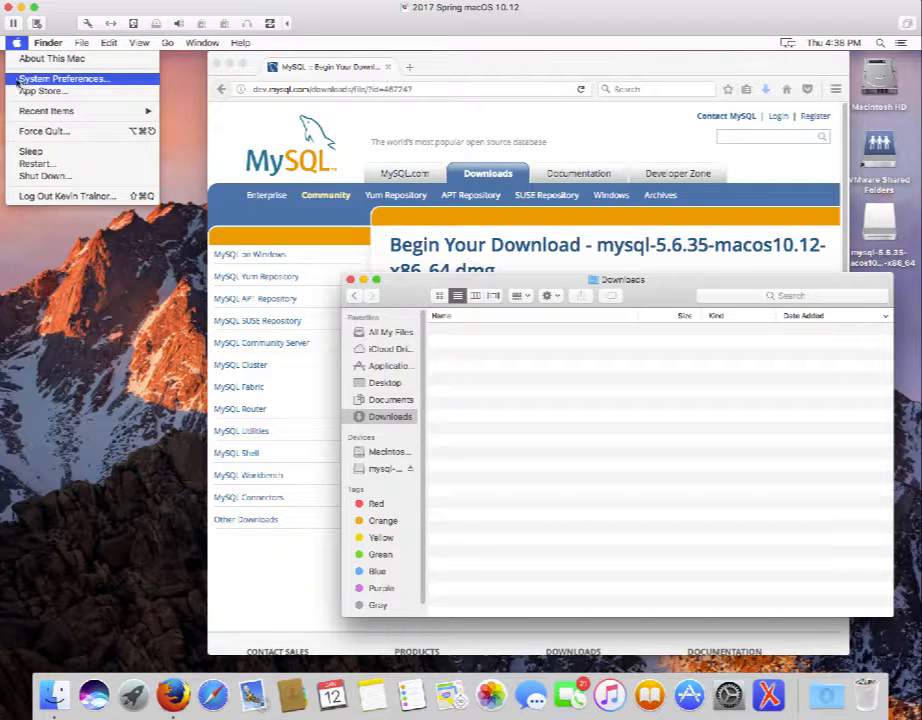
{"action": "left_click", "coordinate": [27, 80]}
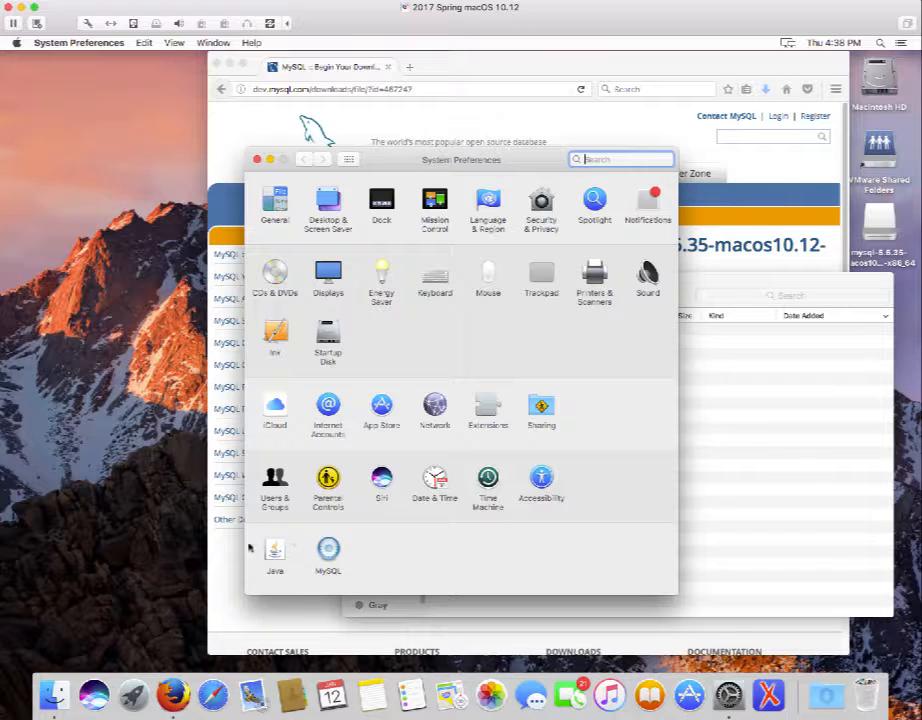
{"action": "left_click", "coordinate": [329, 552]}
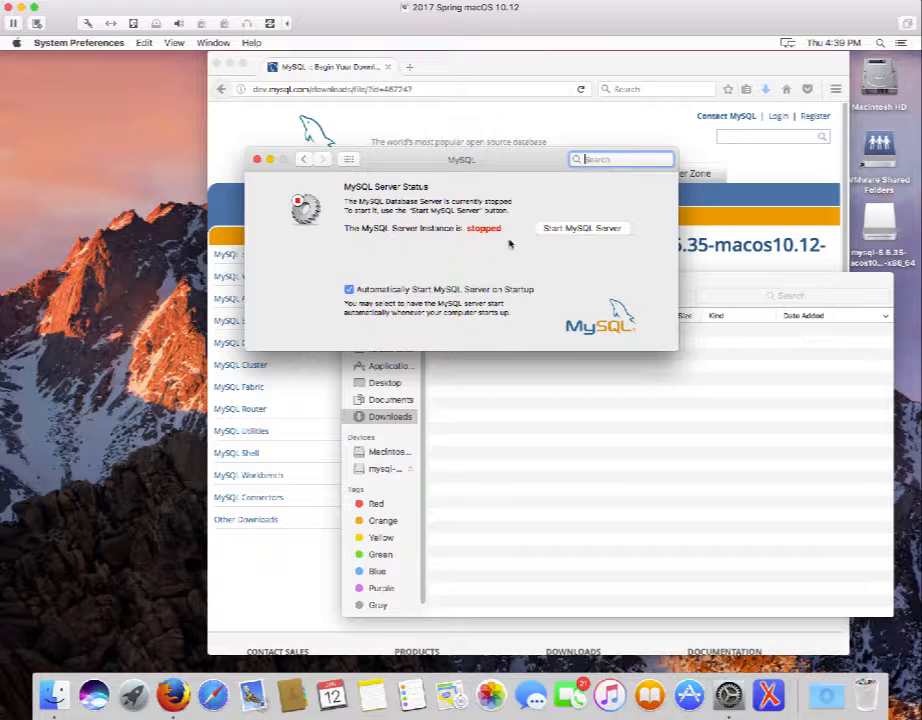
Start the MySQL server, authorizing with the admin password, then close System Preferences.
{"action": "left_click", "coordinate": [583, 229]}
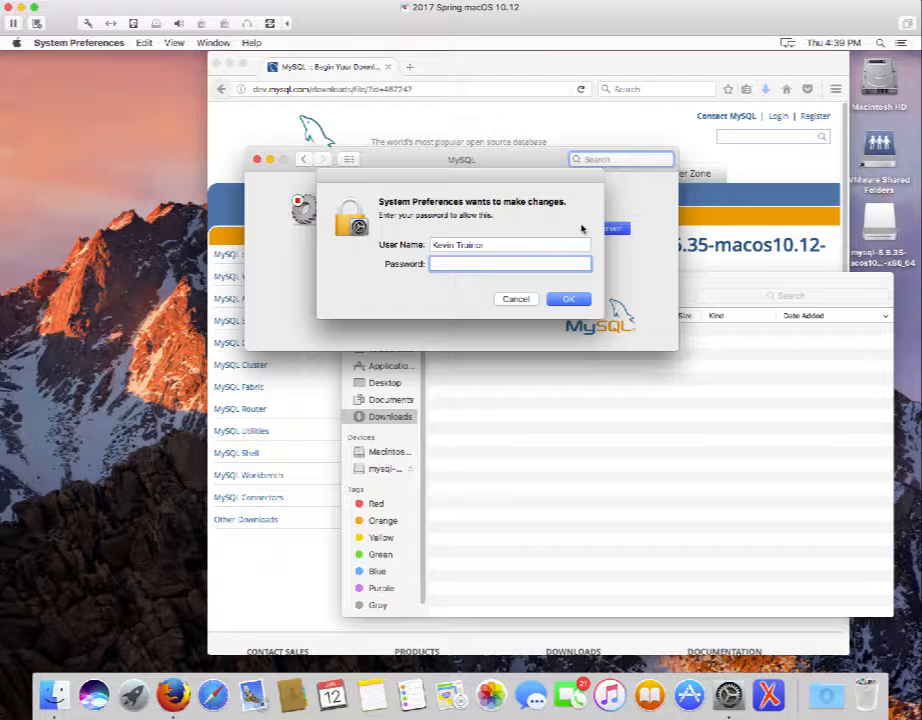
{"action": "type", "text": "••••••••••"}
{"action": "left_click", "coordinate": [568, 299]}
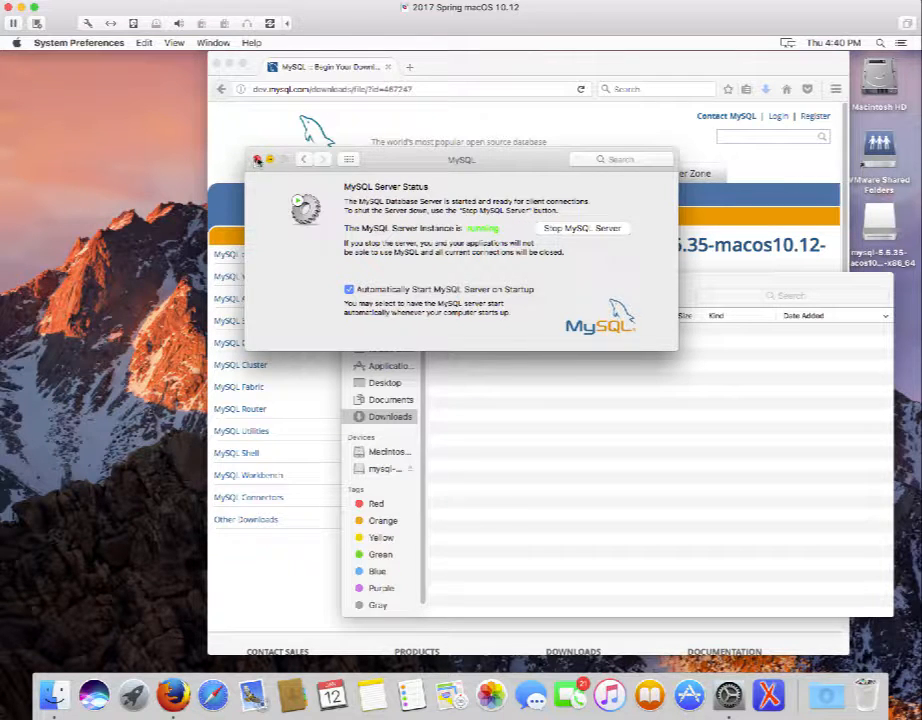
{"action": "left_click", "coordinate": [257, 159]}
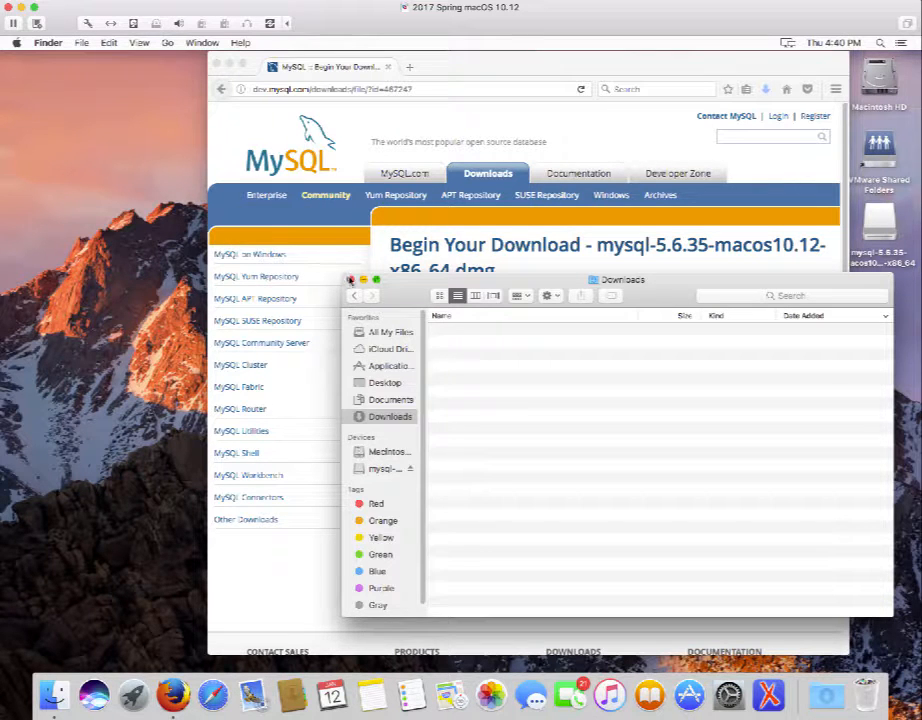
Close the Downloads window and load dev.mysql.com in Firefox.
{"action": "left_click", "coordinate": [350, 280]}
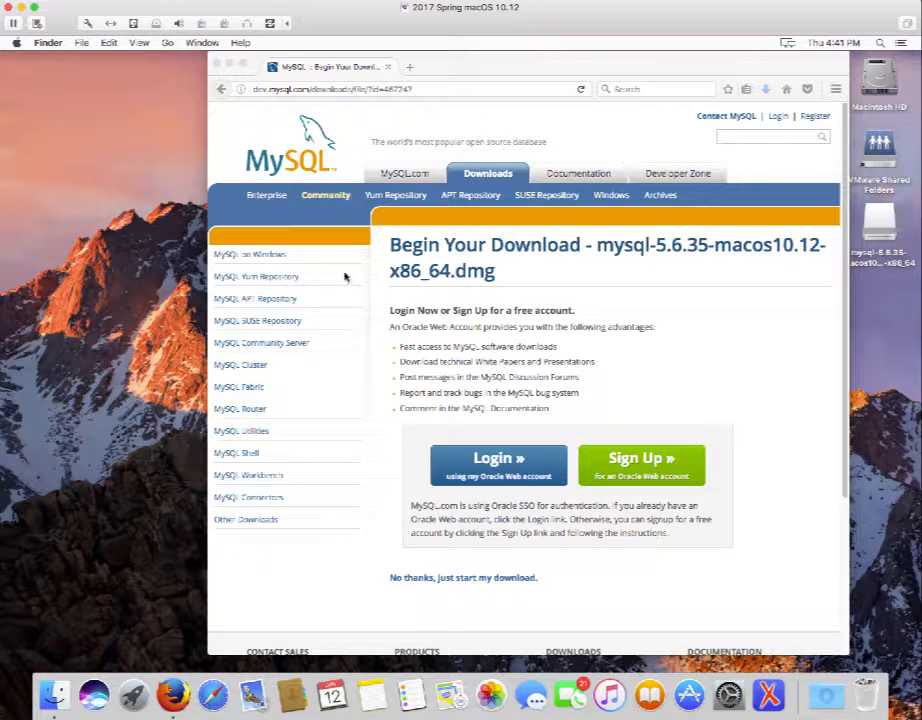
{"action": "left_click", "coordinate": [333, 91]}
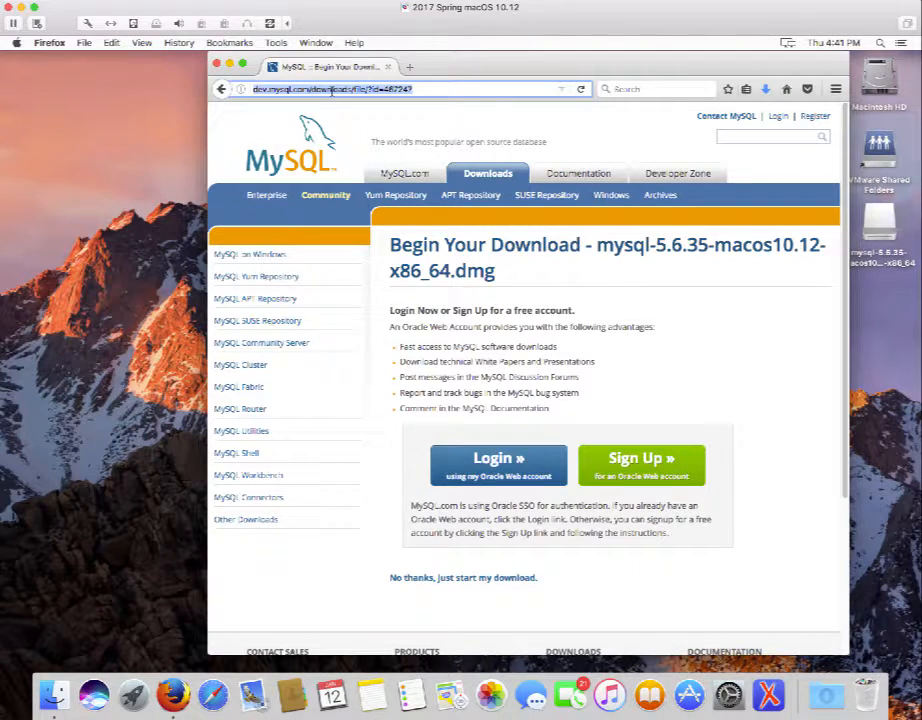
{"action": "type", "text": "dev.mysql.com/"}
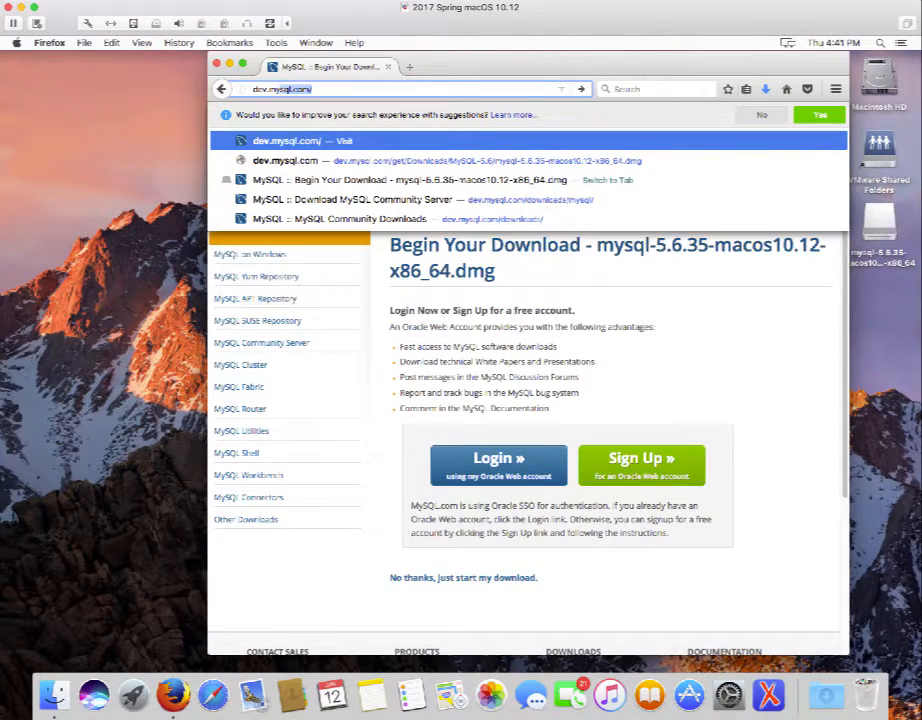
{"action": "key", "text": "Return"}
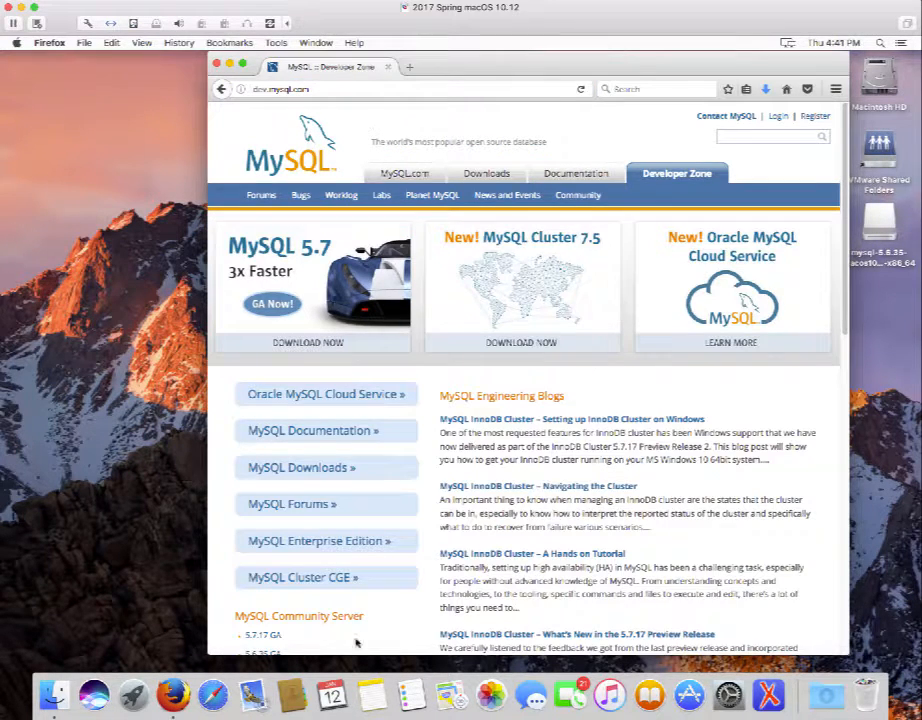
Go to MySQL Community Downloads and open the MySQL Workbench download page.
{"action": "left_click", "coordinate": [297, 468]}
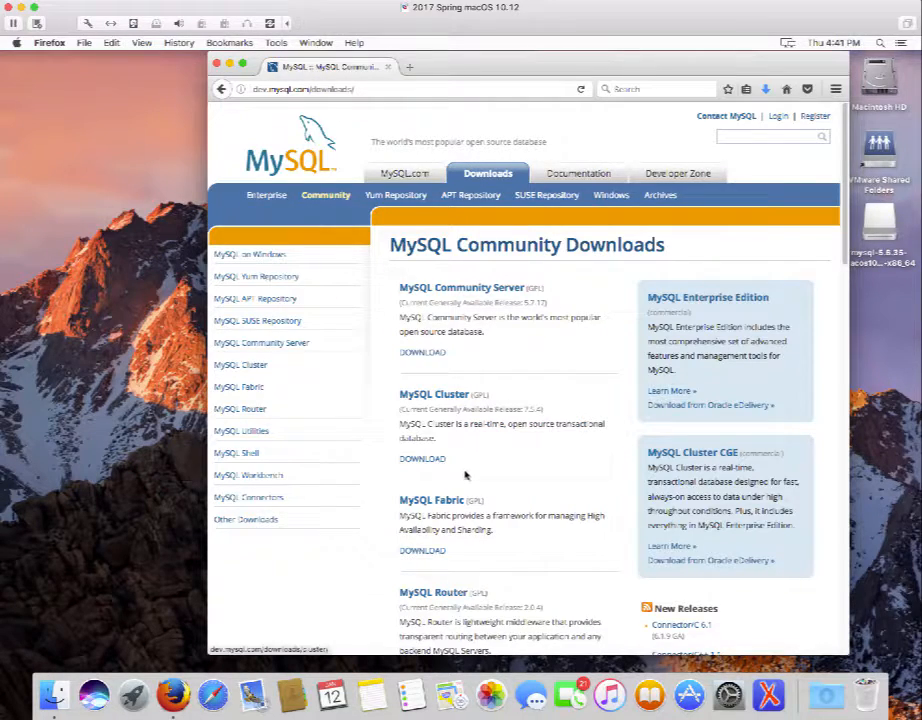
{"action": "scroll", "coordinate": [475, 479], "scroll_direction": "down", "scroll_amount": 1}
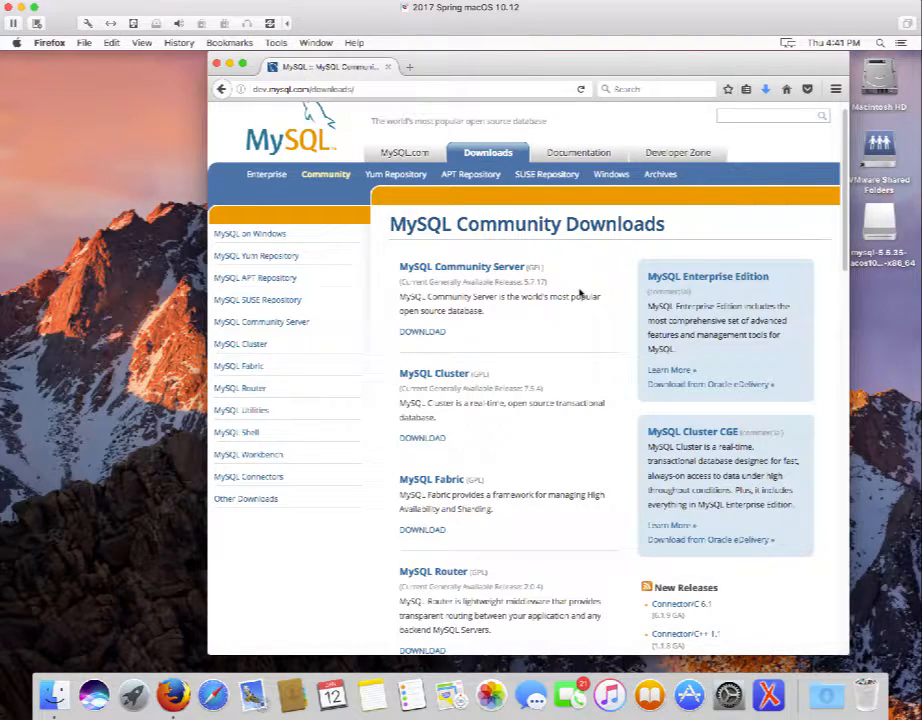
{"action": "scroll", "coordinate": [580, 292], "scroll_direction": "down", "scroll_amount": 3}
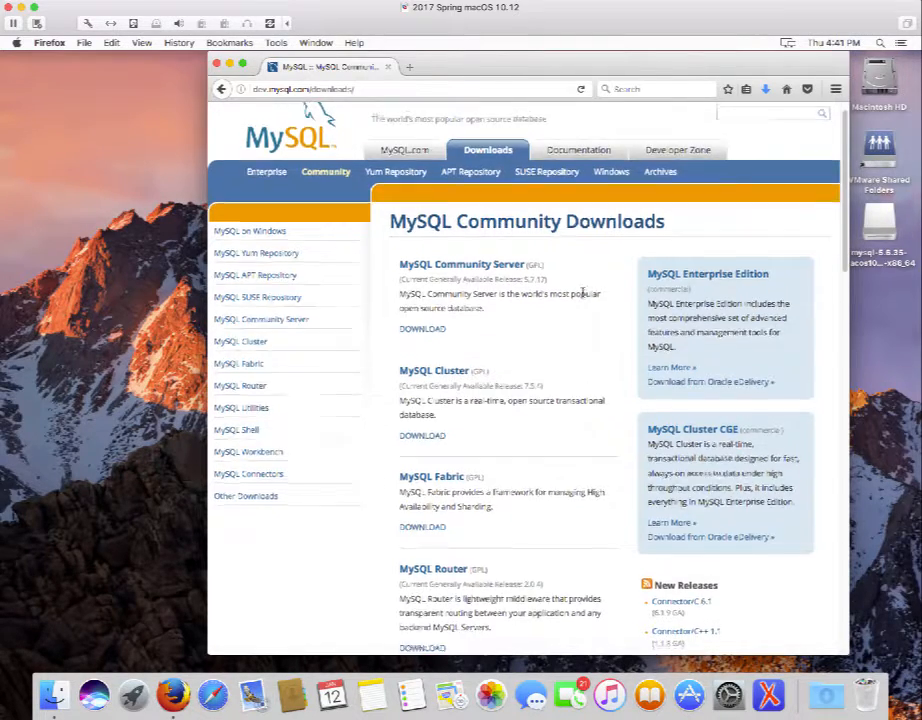
{"action": "scroll", "coordinate": [583, 295], "scroll_direction": "down", "scroll_amount": 10}
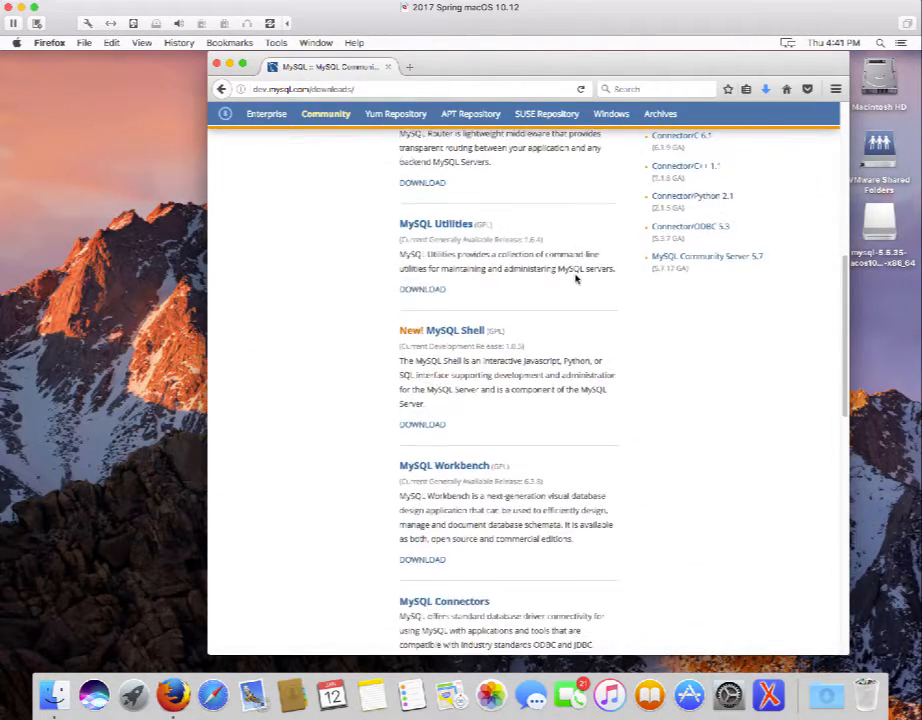
{"action": "scroll", "coordinate": [578, 277], "scroll_direction": "down", "scroll_amount": 1}
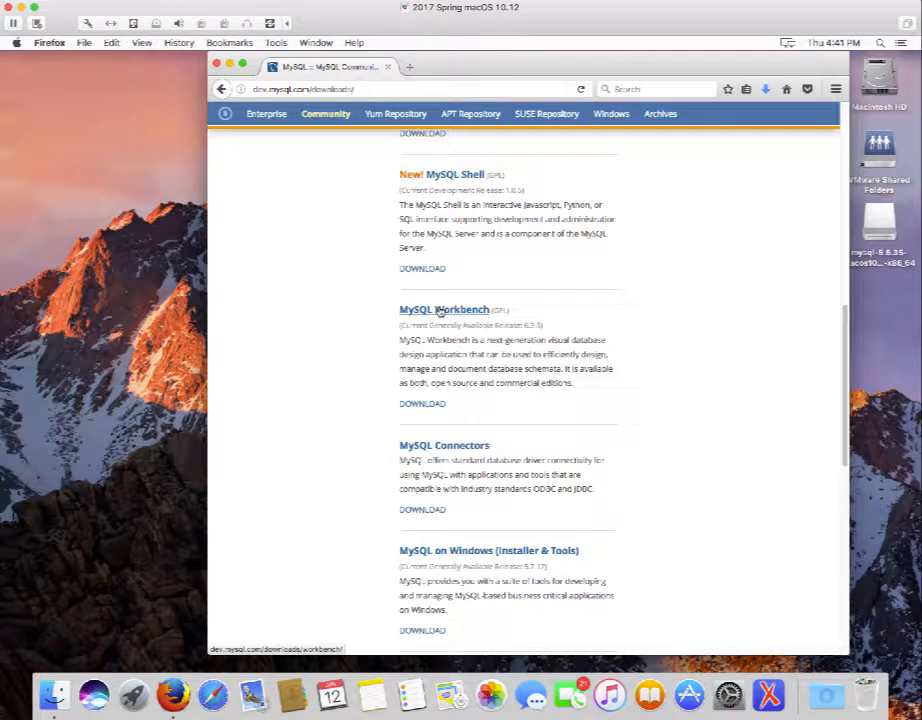
{"action": "left_click", "coordinate": [440, 311]}
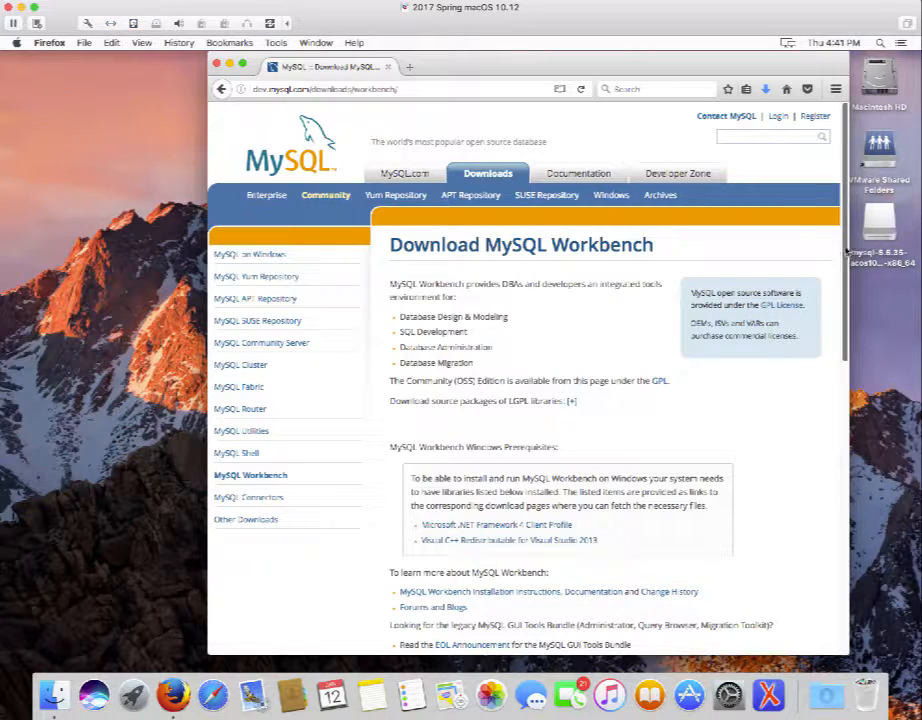
Scroll down to the Generally Available Workbench 6.3.8 download for Mac OS X.
{"action": "scroll", "coordinate": [848, 253], "scroll_direction": "down", "scroll_amount": 3}
{"action": "scroll", "coordinate": [867, 346], "scroll_direction": "down", "scroll_amount": 6}
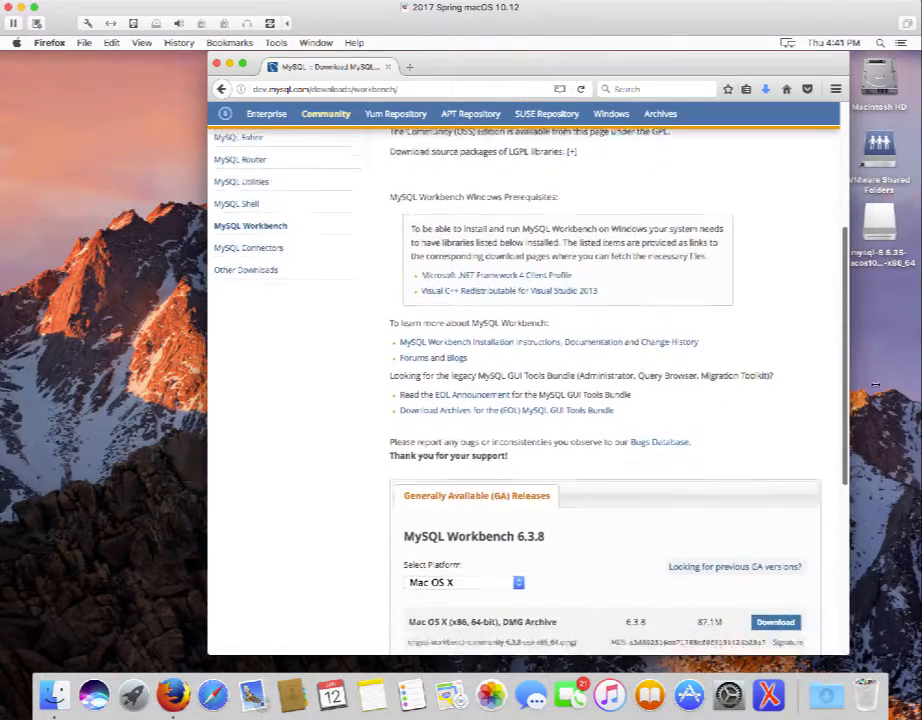
{"action": "mouse_move", "coordinate": [896, 466]}
{"action": "left_mouse_down"}
{"action": "mouse_move", "coordinate": [896, 489]}
{"action": "mouse_move", "coordinate": [896, 460]}
{"action": "left_mouse_up"}
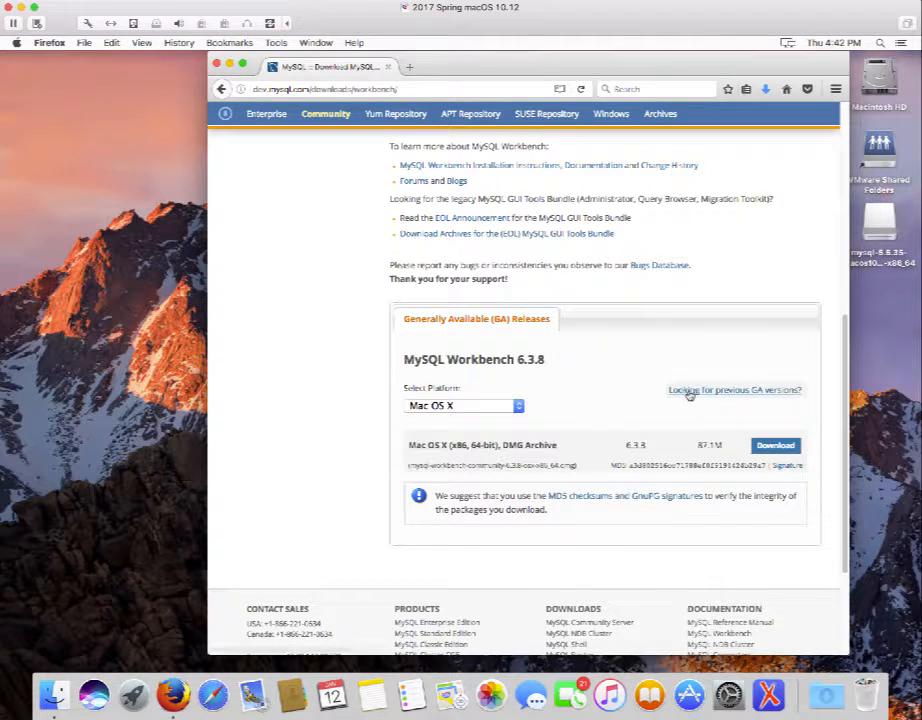
Select previous GA version 6.2.5 and download its Mac OS X DMG archive.
{"action": "left_click", "coordinate": [759, 397]}
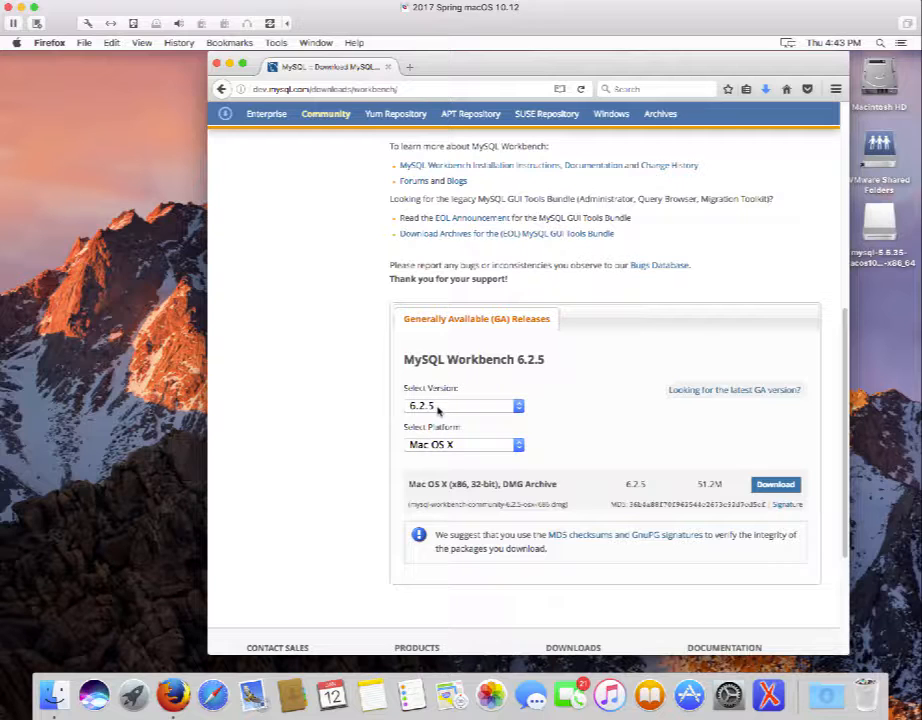
{"action": "left_click", "coordinate": [519, 406]}
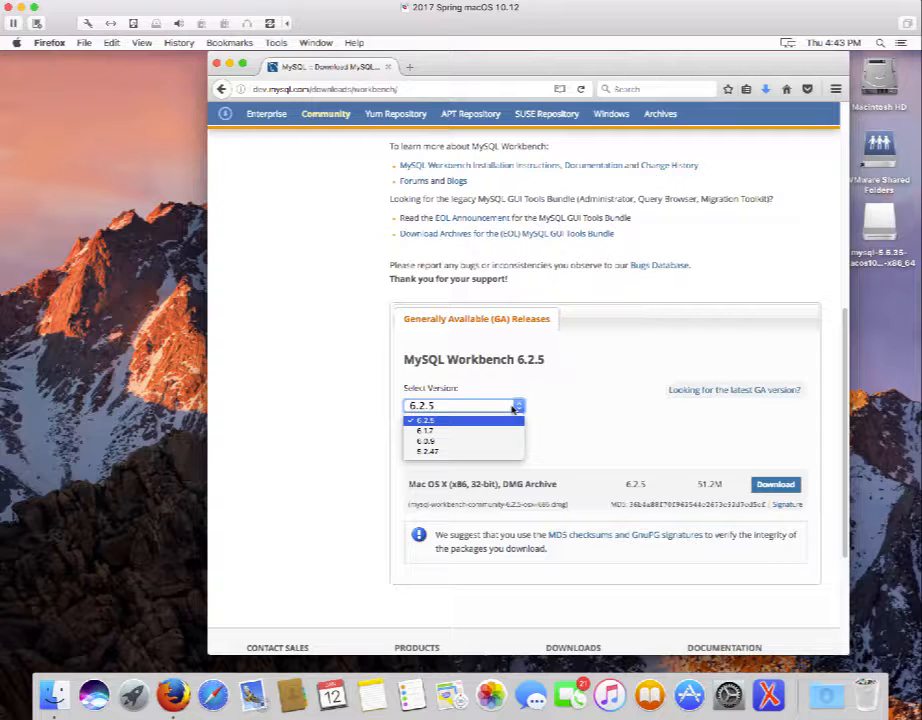
{"action": "left_click", "coordinate": [424, 421]}
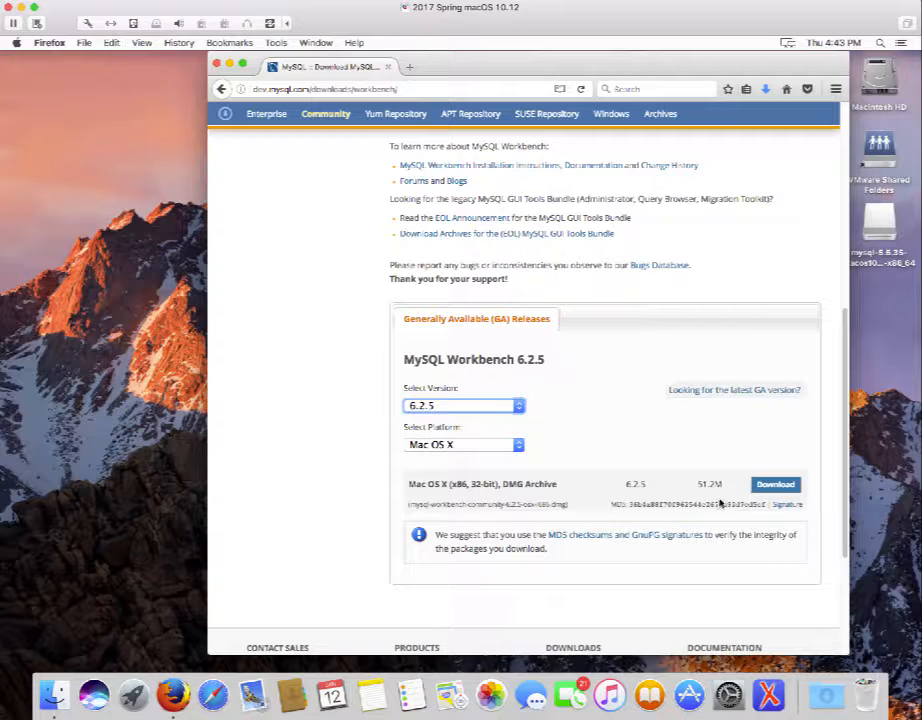
{"action": "left_click", "coordinate": [780, 485]}
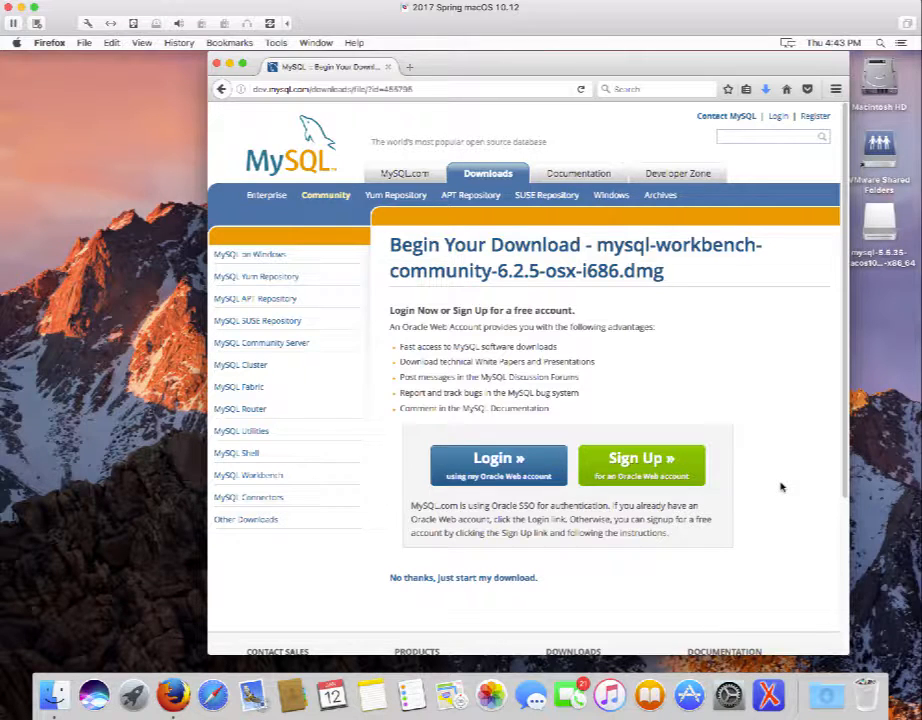
Skip the login and save mysql-workbench-community-6.2.5-osx-i686.dmg to disk.
{"action": "left_click", "coordinate": [475, 580]}
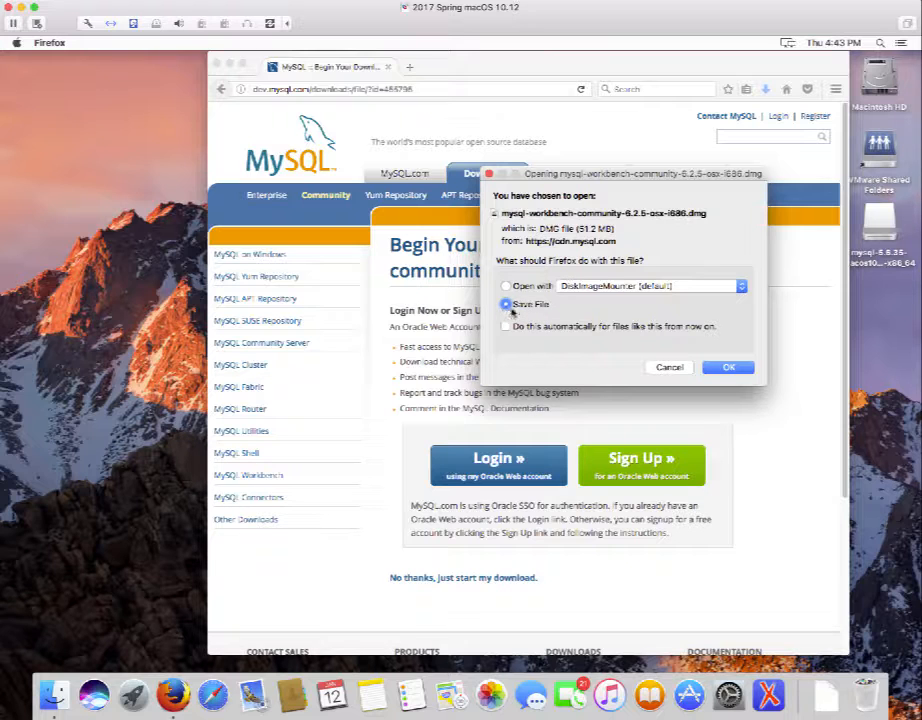
{"action": "left_click", "coordinate": [726, 368]}
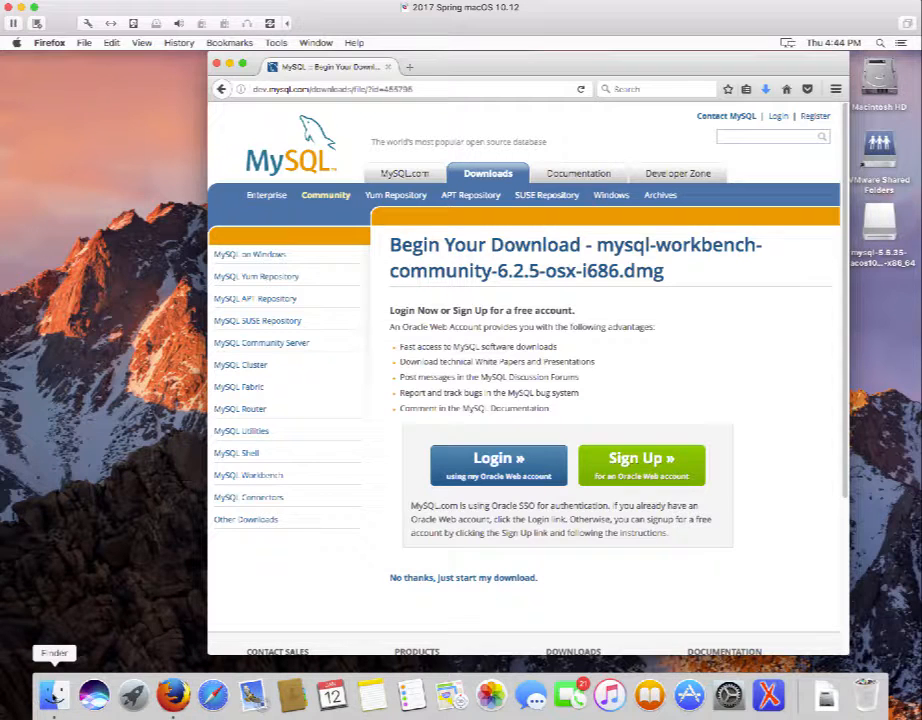
Open a new Finder window on Downloads and mount the mysql-workbench .dmg image.
{"action": "right_click", "coordinate": [54, 690]}
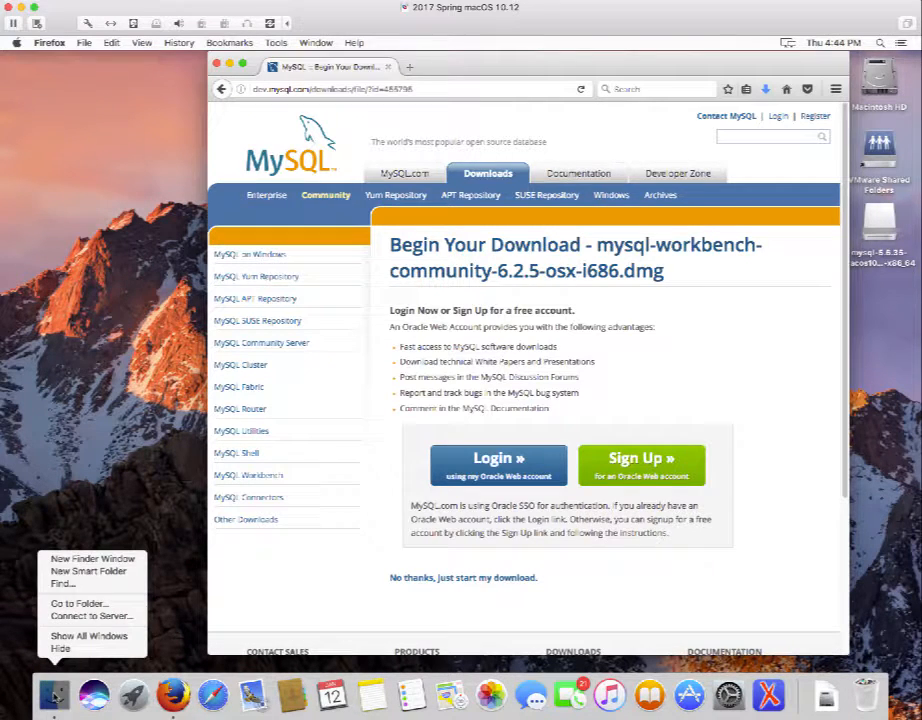
{"action": "left_click", "coordinate": [60, 559]}
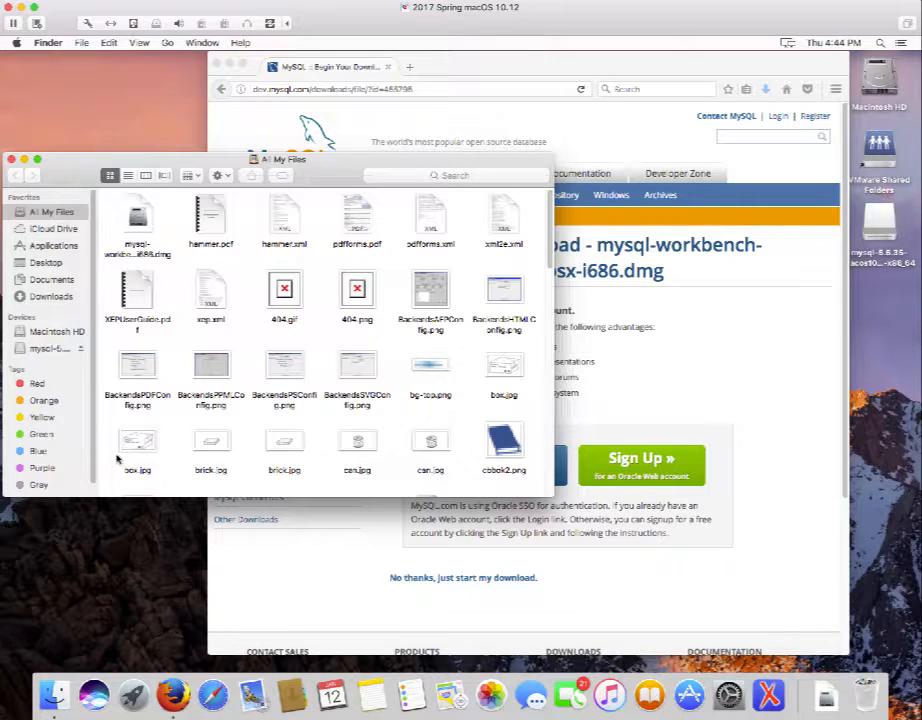
{"action": "left_click", "coordinate": [48, 297]}
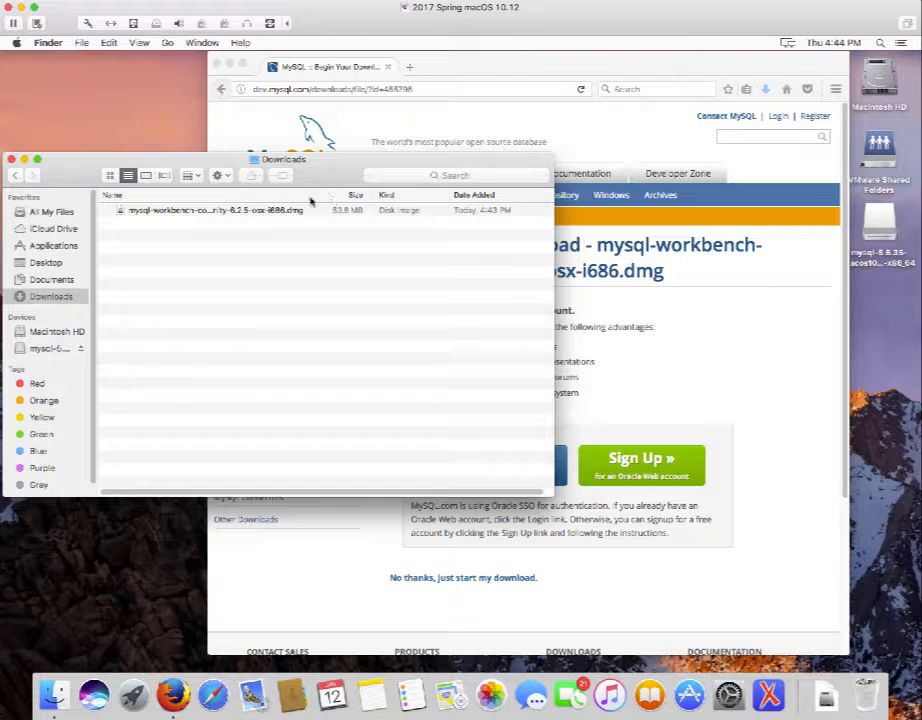
{"action": "left_click", "coordinate": [136, 211]}
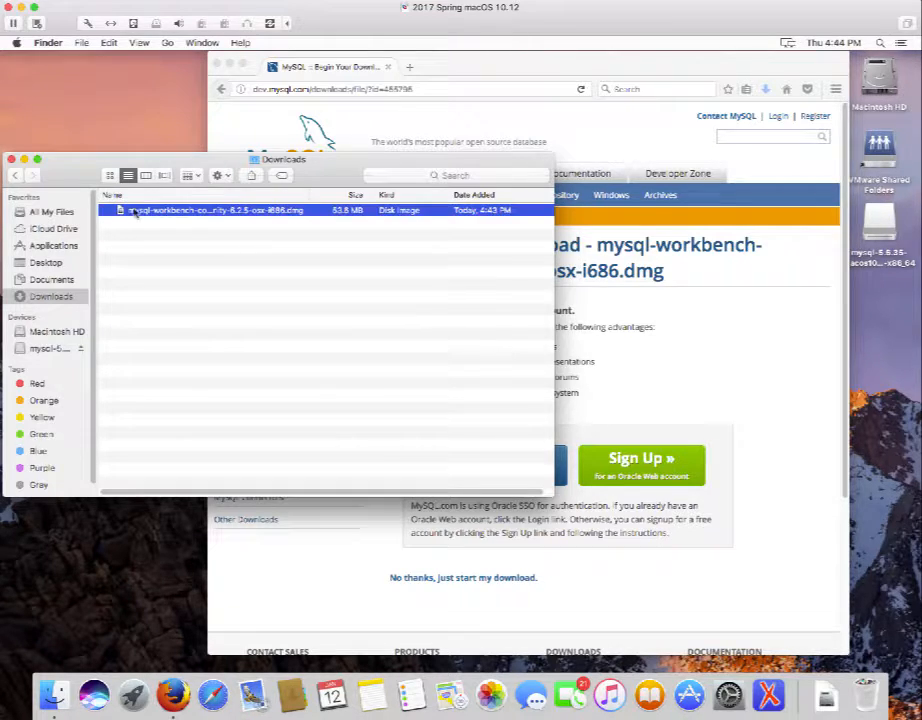
{"action": "left_click", "coordinate": [140, 242]}
{"action": "left_click", "coordinate": [128, 211]}
{"action": "double_click", "coordinate": [128, 211]}
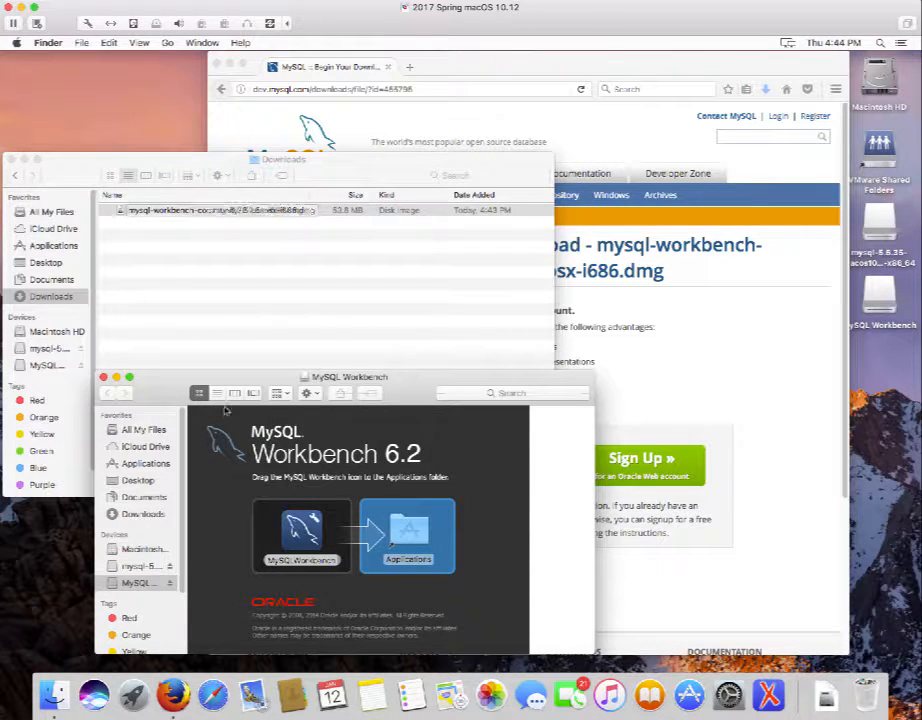
Copy MySQL Workbench into Applications from the disk image window, then close that window.
{"action": "left_click_drag", "start_coordinate": [154, 384], "coordinate": [183, 90]}
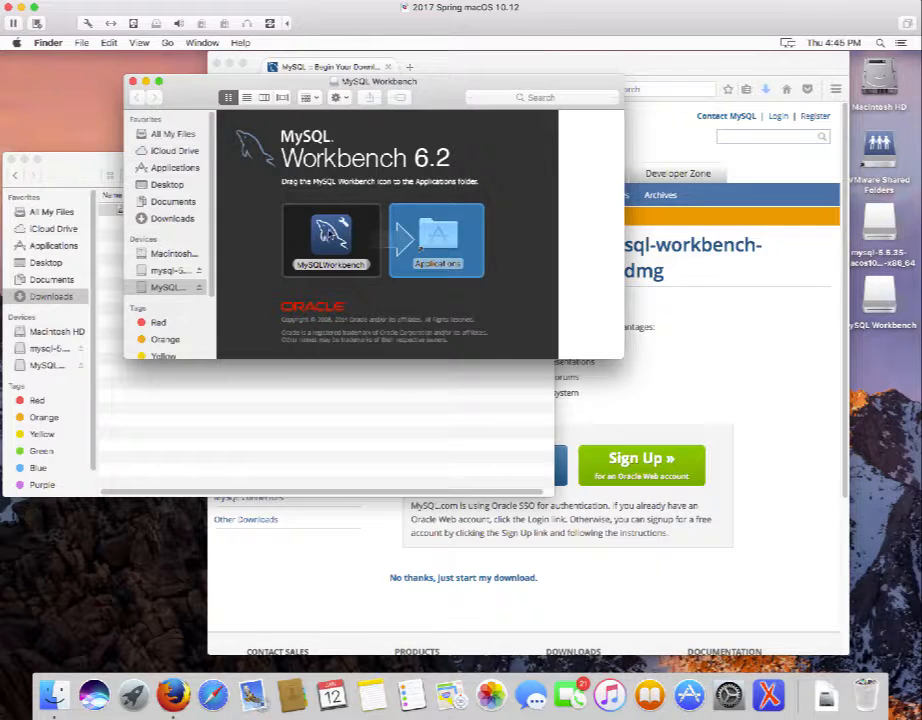
{"action": "left_click_drag", "start_coordinate": [330, 233], "coordinate": [443, 232]}
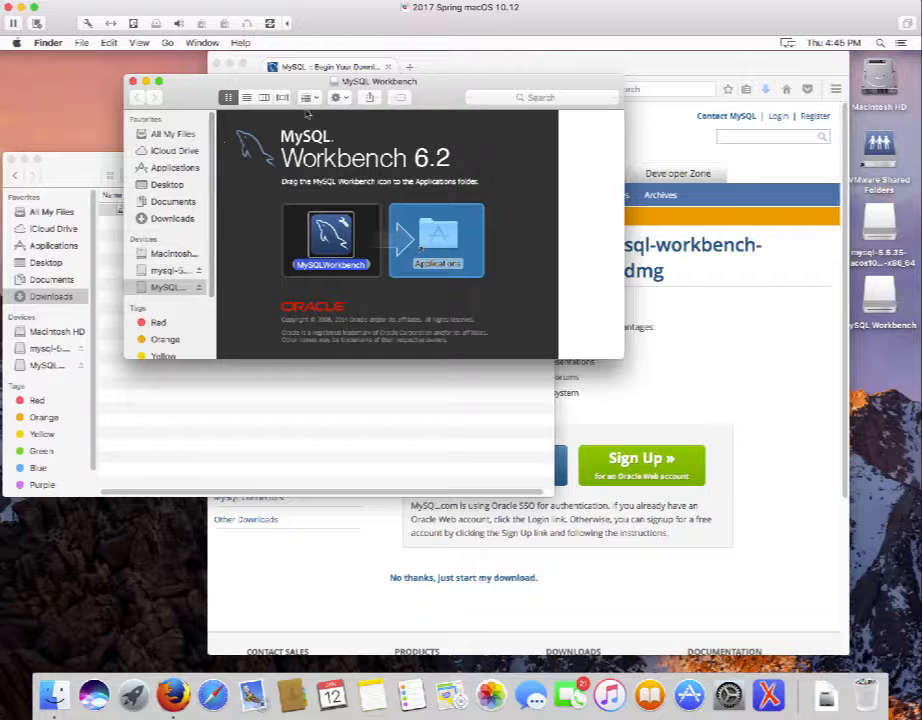
{"action": "left_click", "coordinate": [133, 82]}
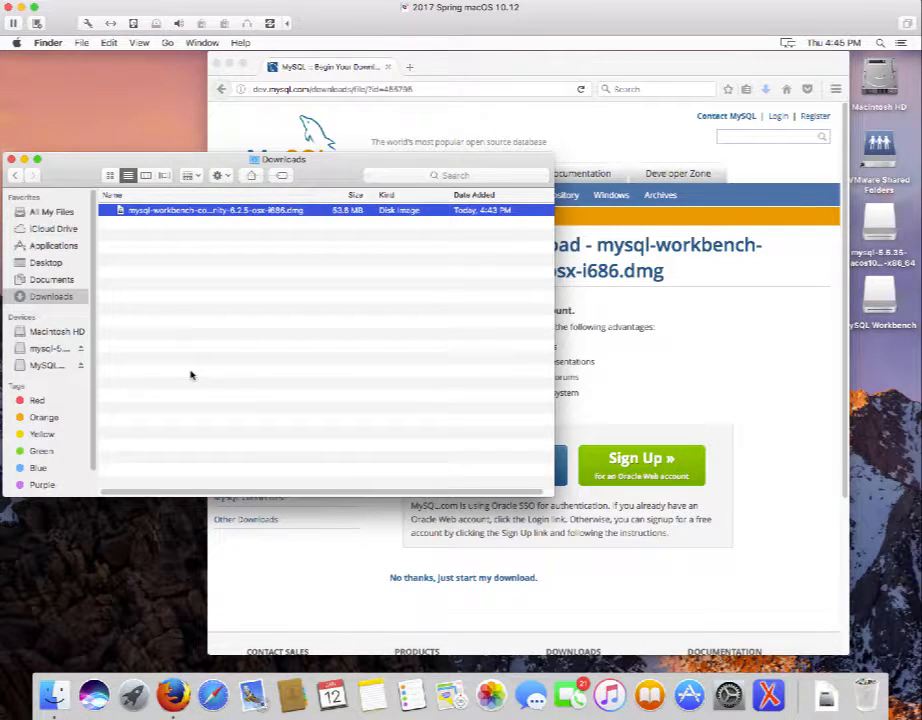
Try launching MySQLWorkbench from Applications and dismiss the unidentified-developer warning.
{"action": "left_click", "coordinate": [44, 246]}
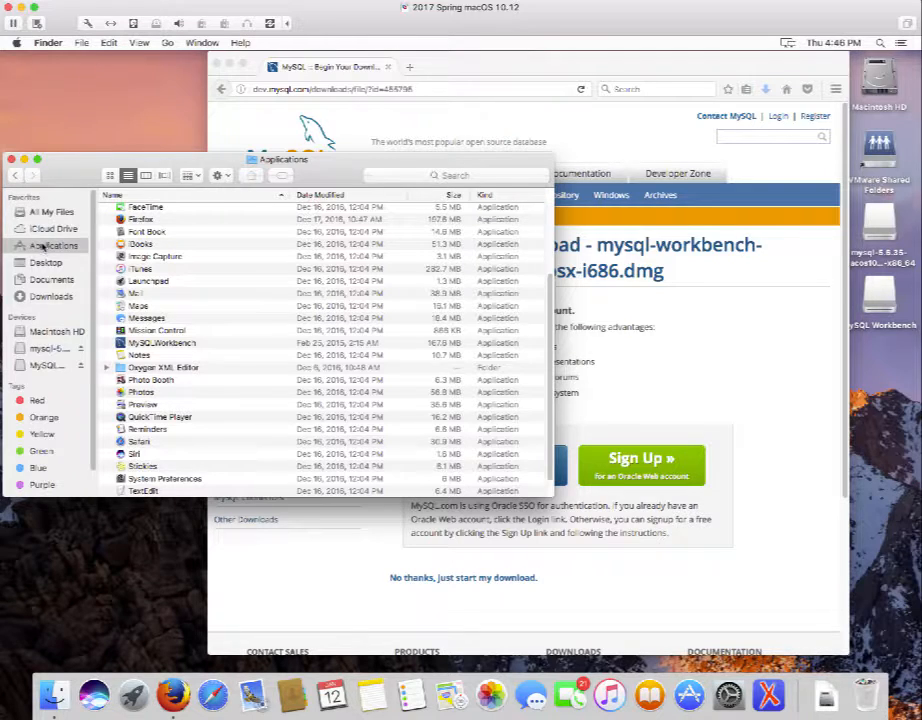
{"action": "double_click", "coordinate": [178, 344]}
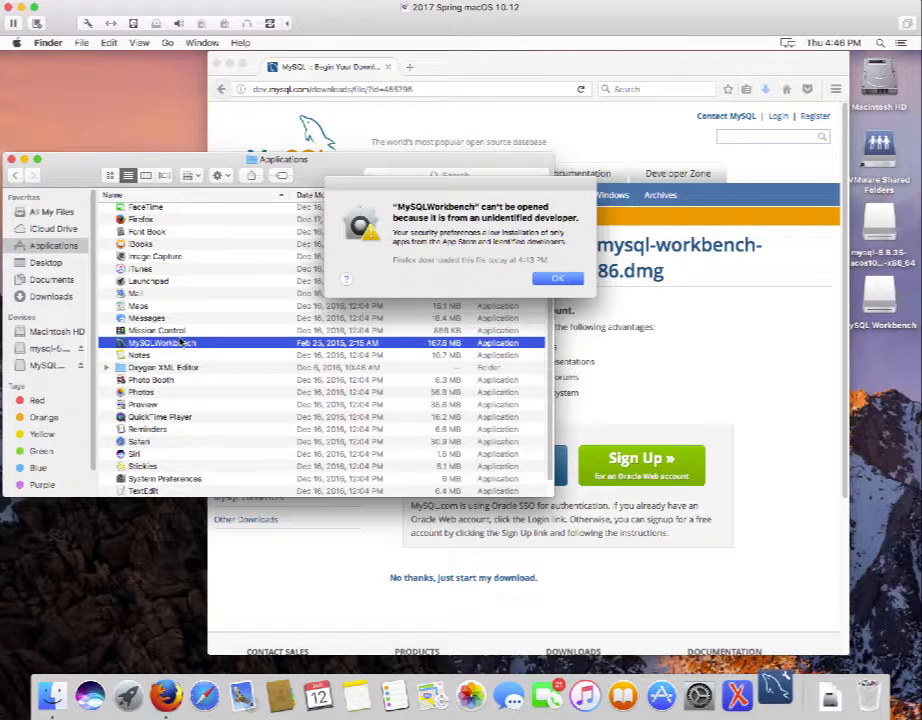
{"action": "left_click", "coordinate": [560, 279]}
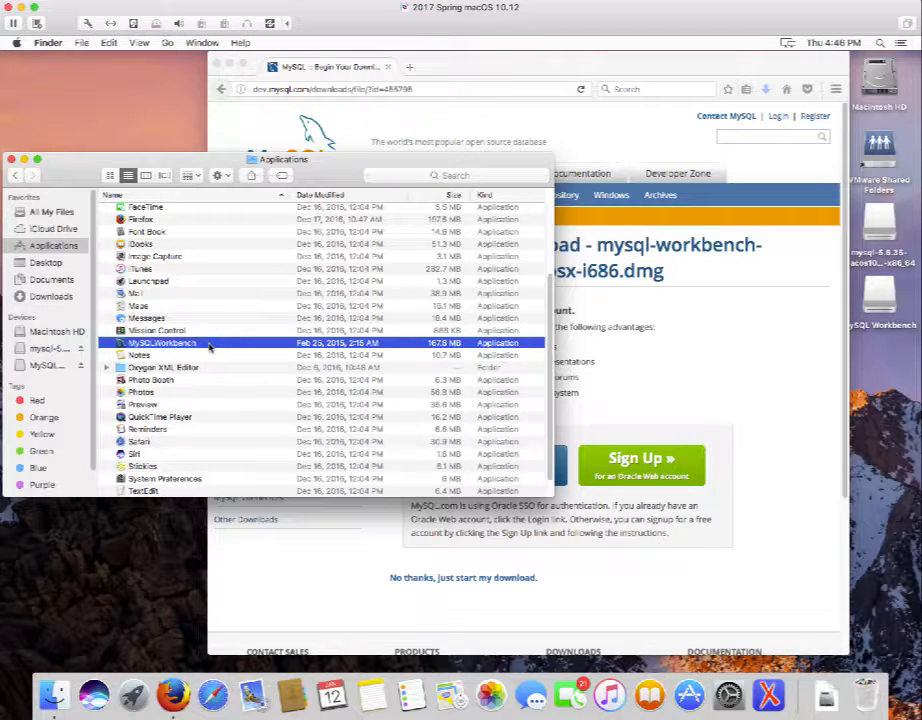
Open MySQLWorkbench anyway via its context menu, approving the unidentified-developer prompt.
{"action": "right_click", "coordinate": [209, 345]}
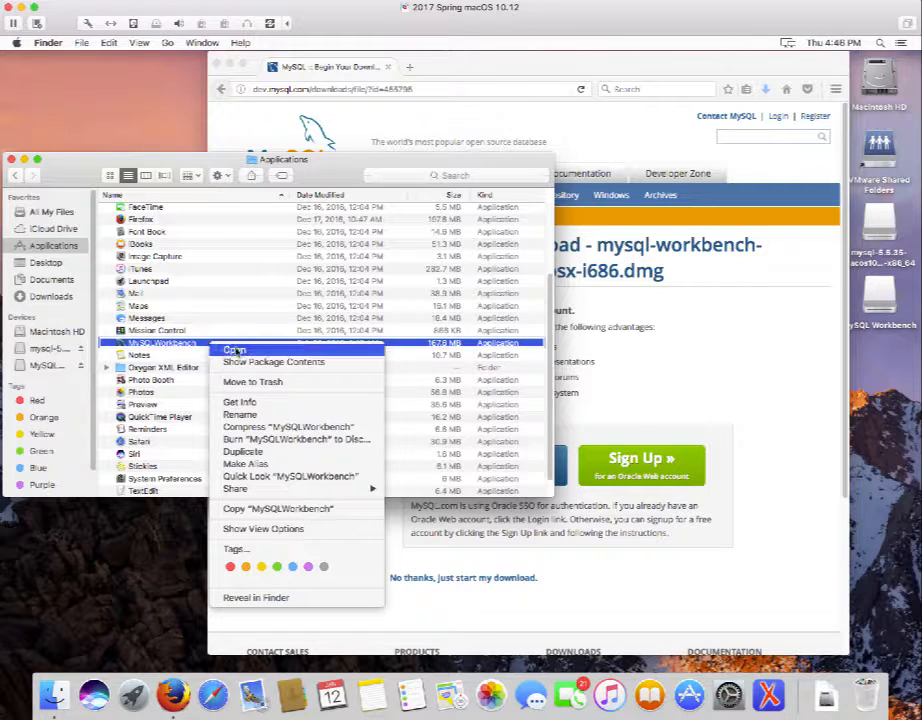
{"action": "left_click", "coordinate": [232, 350]}
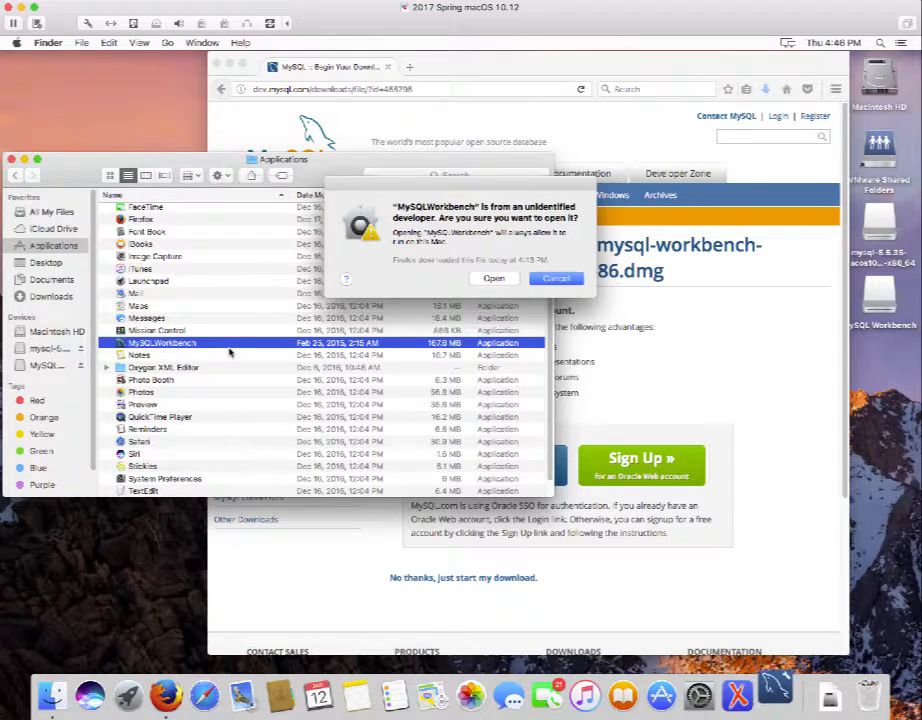
{"action": "left_click", "coordinate": [493, 279]}
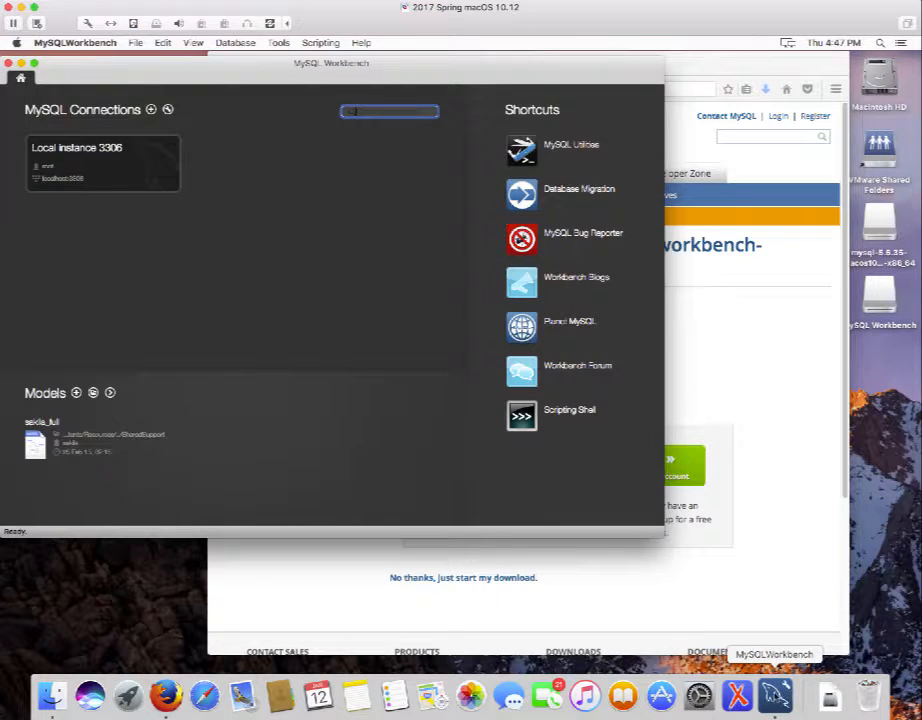
Keep MySQL Workbench in the Dock and confirm it is pinned.
{"action": "right_click", "coordinate": [775, 695]}
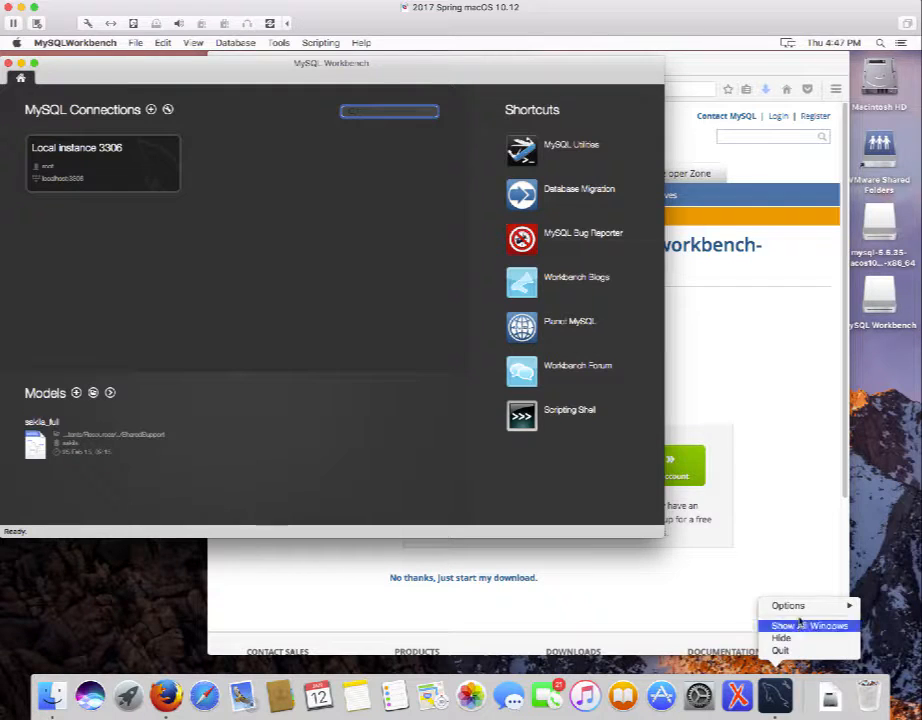
{"action": "mouse_move", "coordinate": [803, 607]}
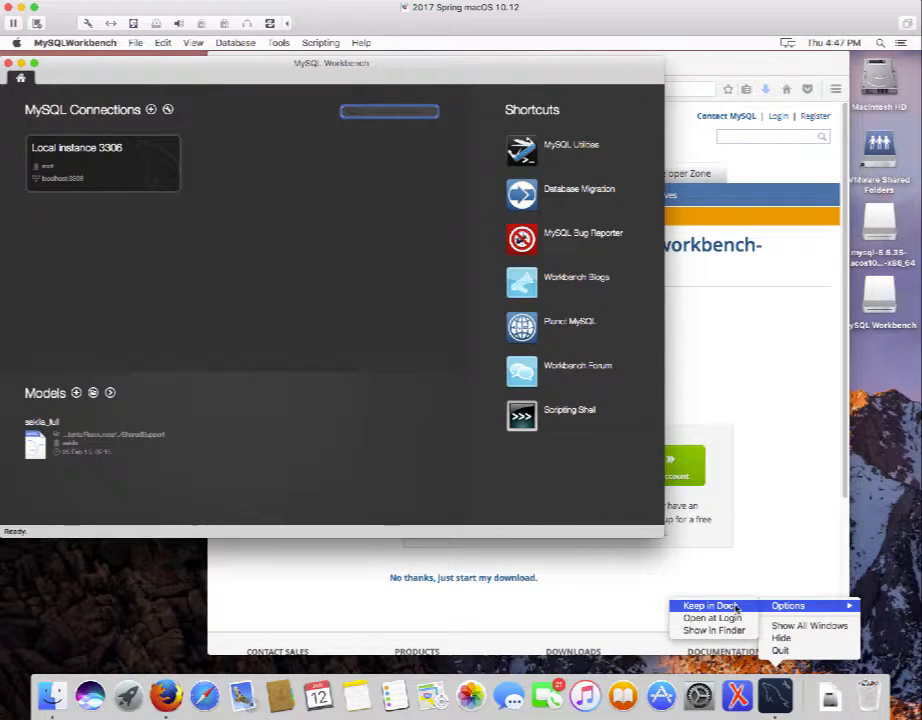
{"action": "left_click", "coordinate": [736, 607]}
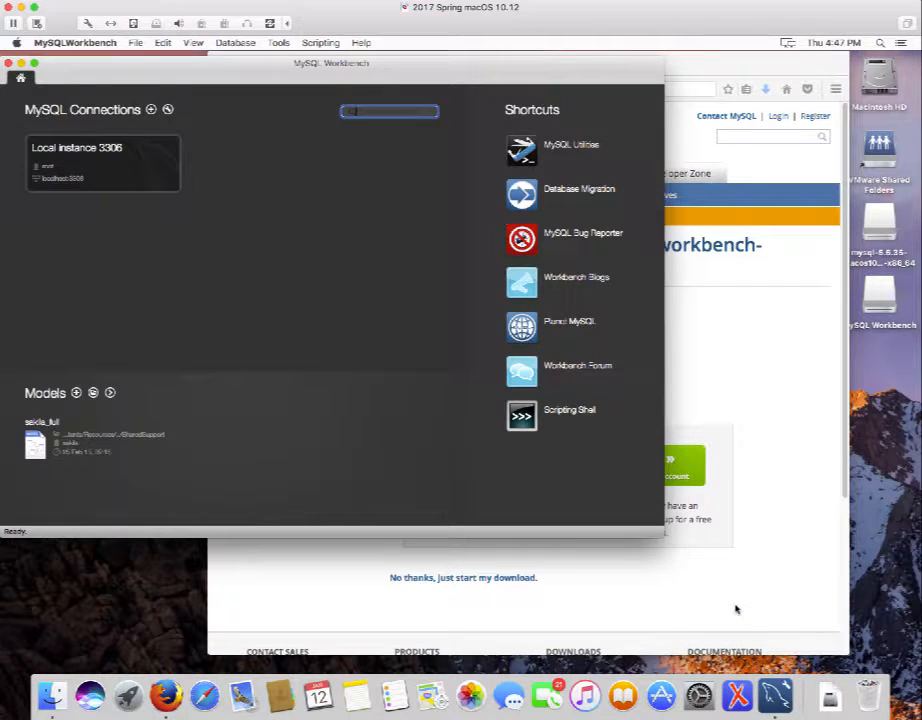
{"action": "right_click", "coordinate": [775, 695]}
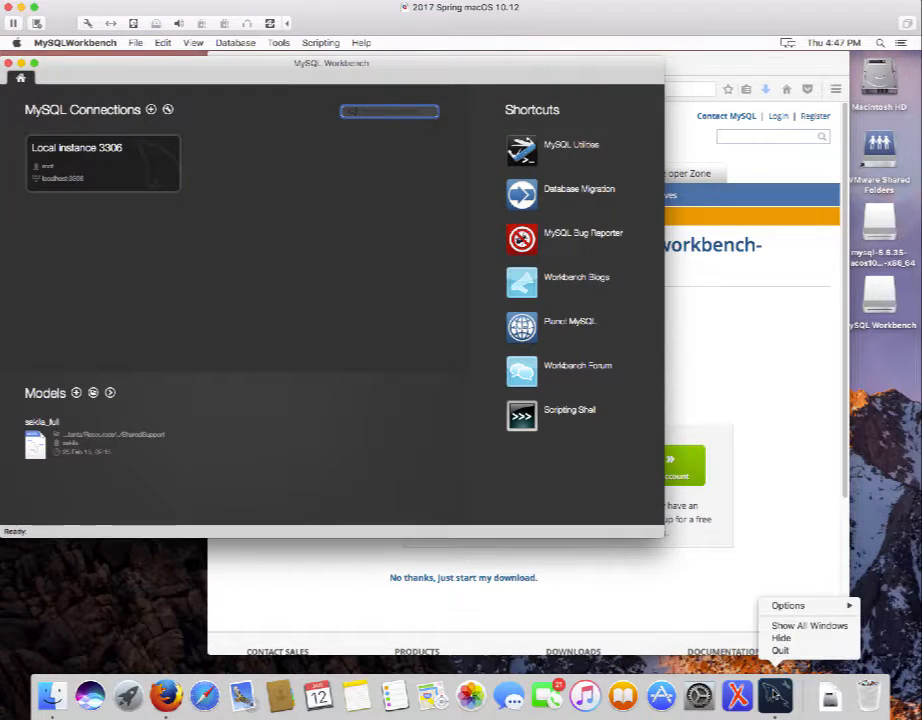
{"action": "mouse_move", "coordinate": [788, 607]}
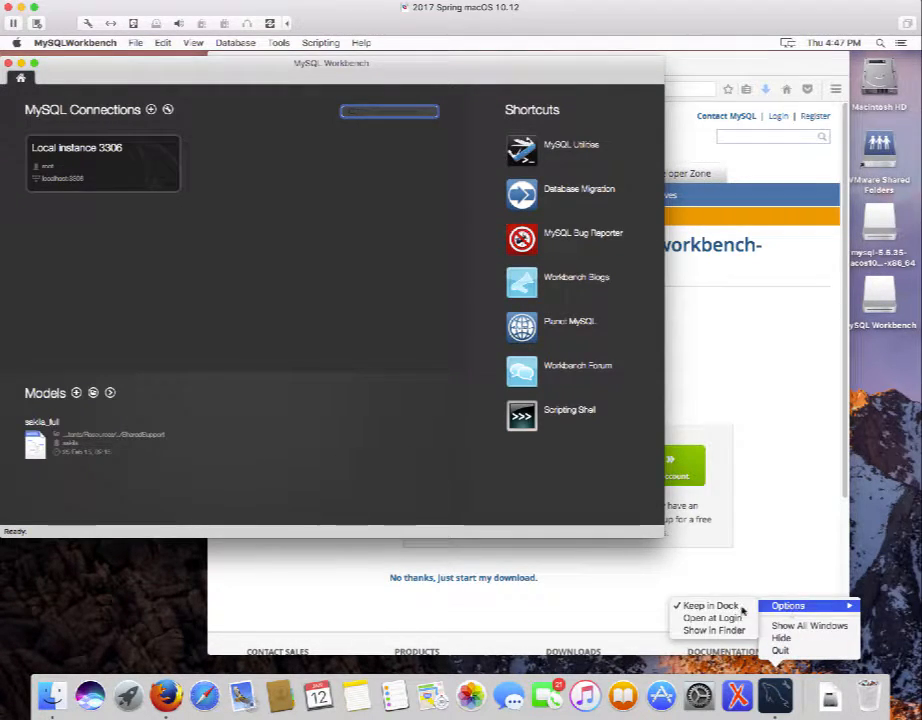
{"action": "left_click", "coordinate": [871, 556]}
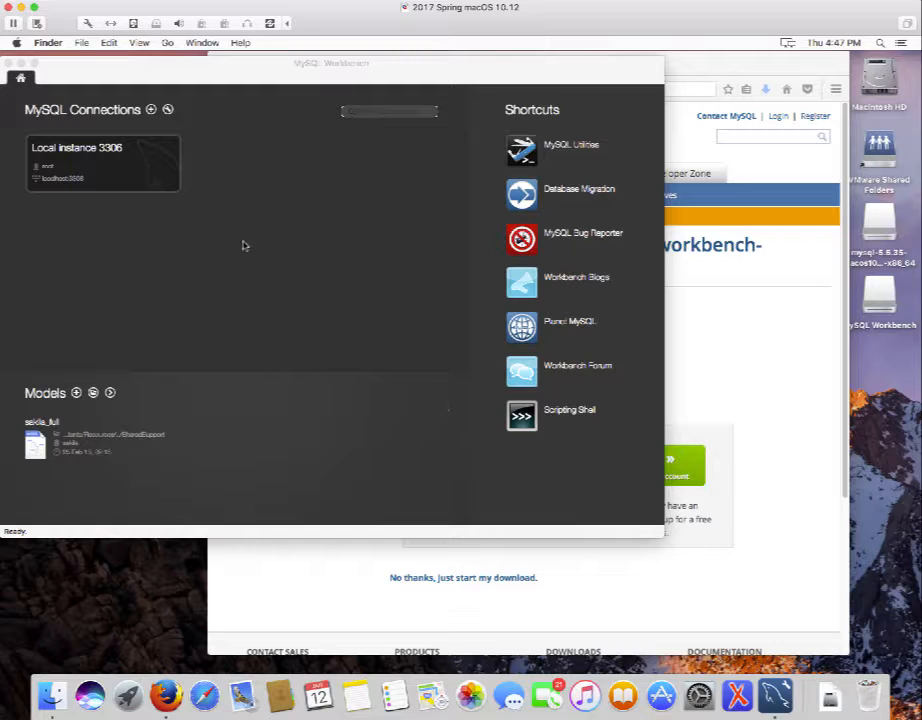
Close Workbench, relaunch it to its home screen, then close it and the Applications window.
{"action": "left_click", "coordinate": [7, 63]}
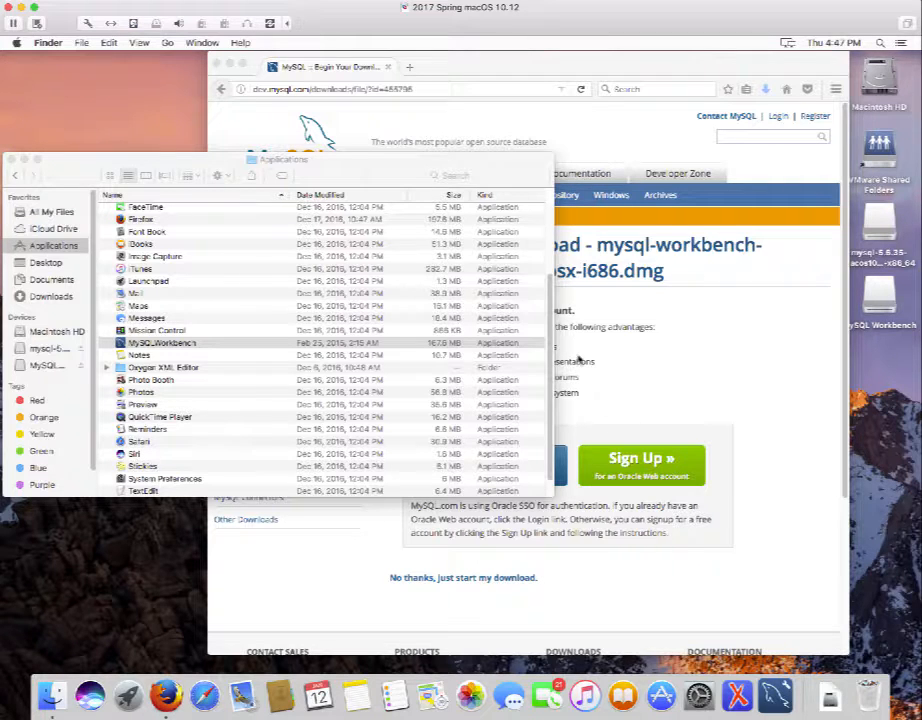
{"action": "left_click", "coordinate": [777, 697]}
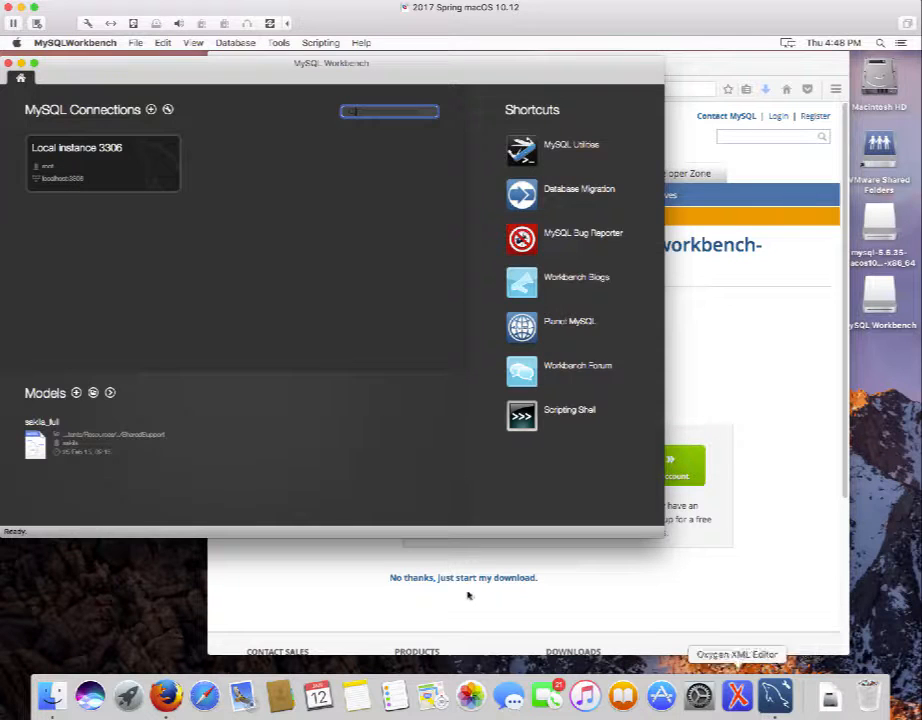
{"action": "left_click", "coordinate": [8, 63]}
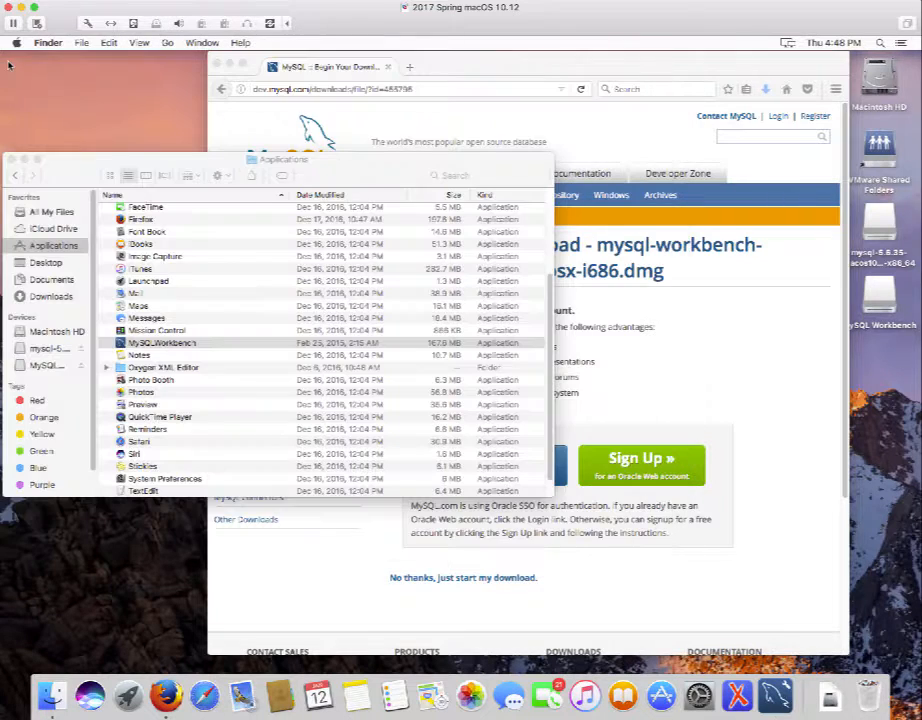
{"action": "left_click", "coordinate": [12, 157]}
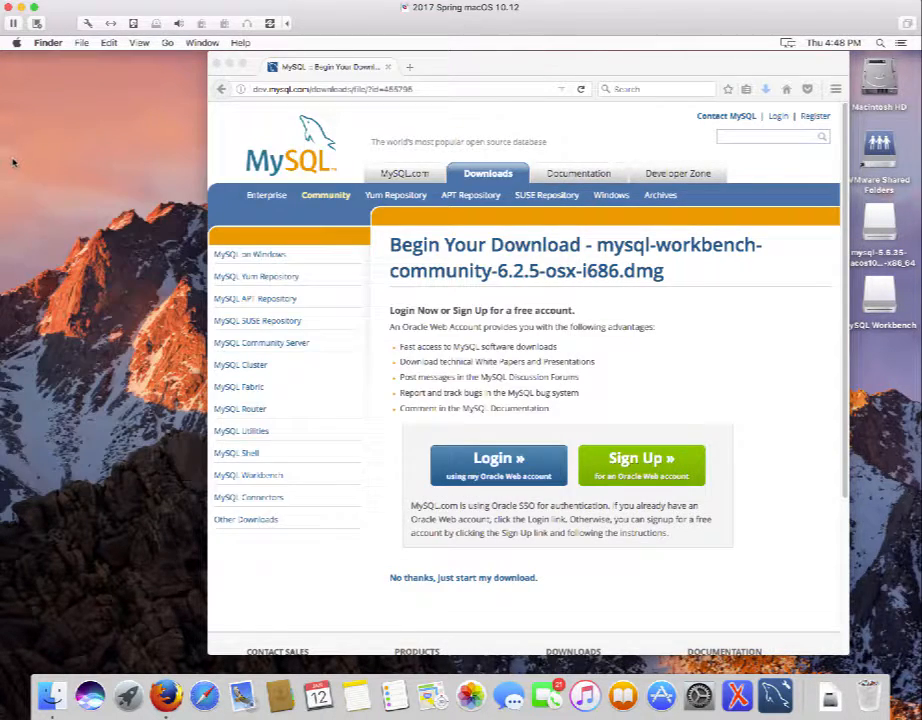
{"action": "left_click", "coordinate": [347, 90]}
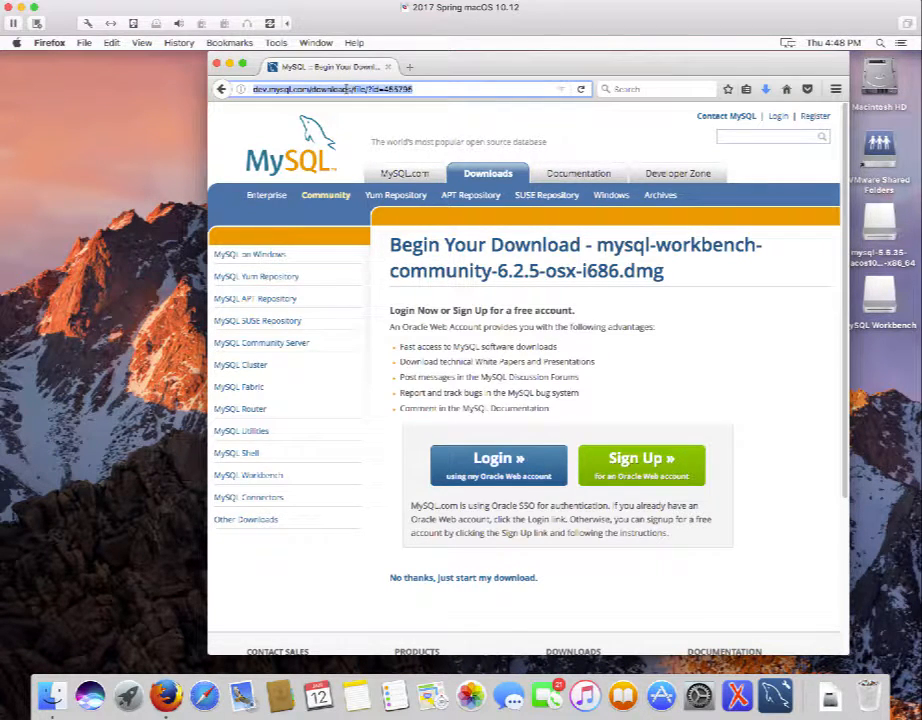
{"action": "type", "text": "www."}
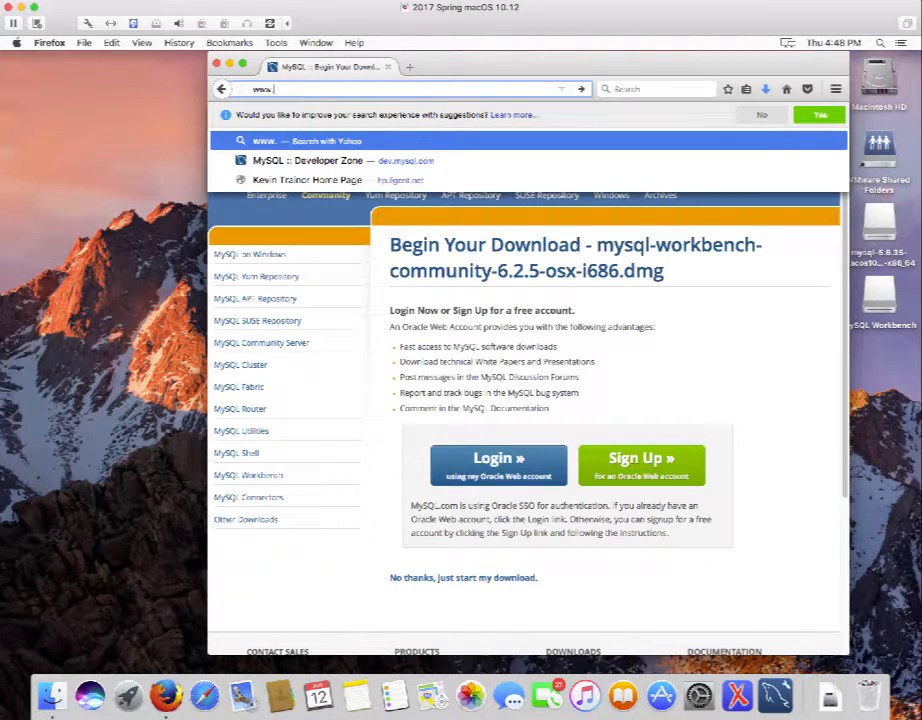
{"action": "type", "text": "murac"}
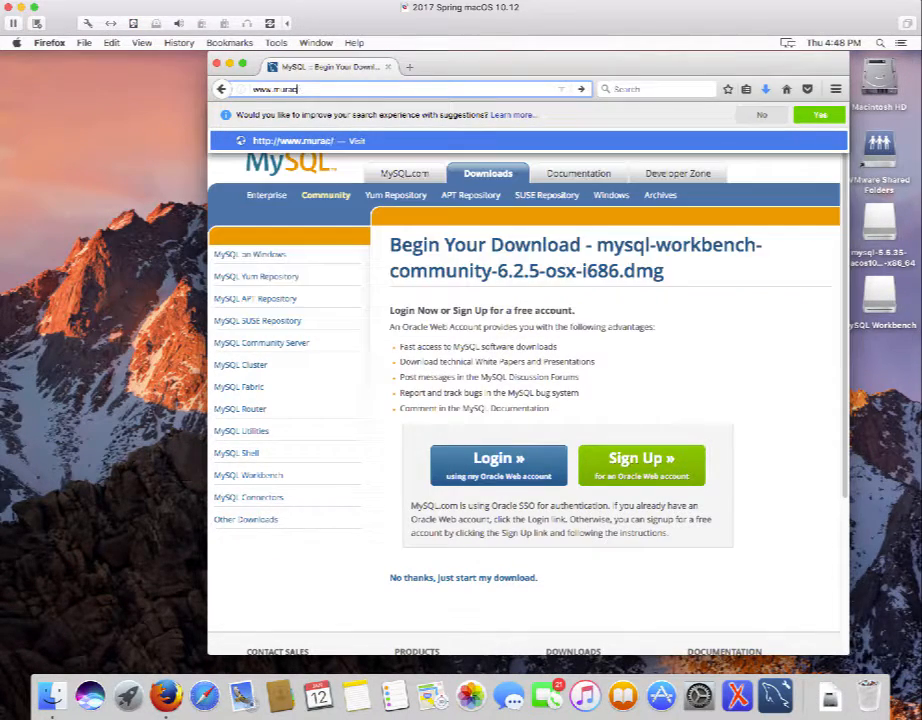
{"action": "type", "text": "h.com"}
{"action": "key", "text": "Return"}
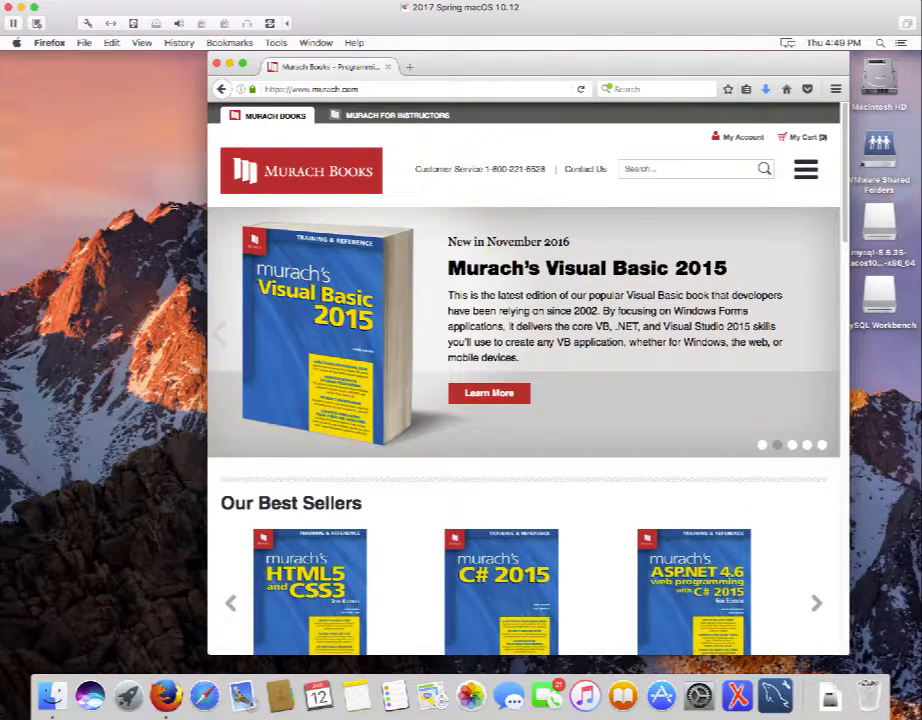
Widen the window and go through Shop Books and Database Programming Books to Murach's MySQL (2nd Edition).
{"action": "left_click_drag", "start_coordinate": [207, 205], "coordinate": [66, 203]}
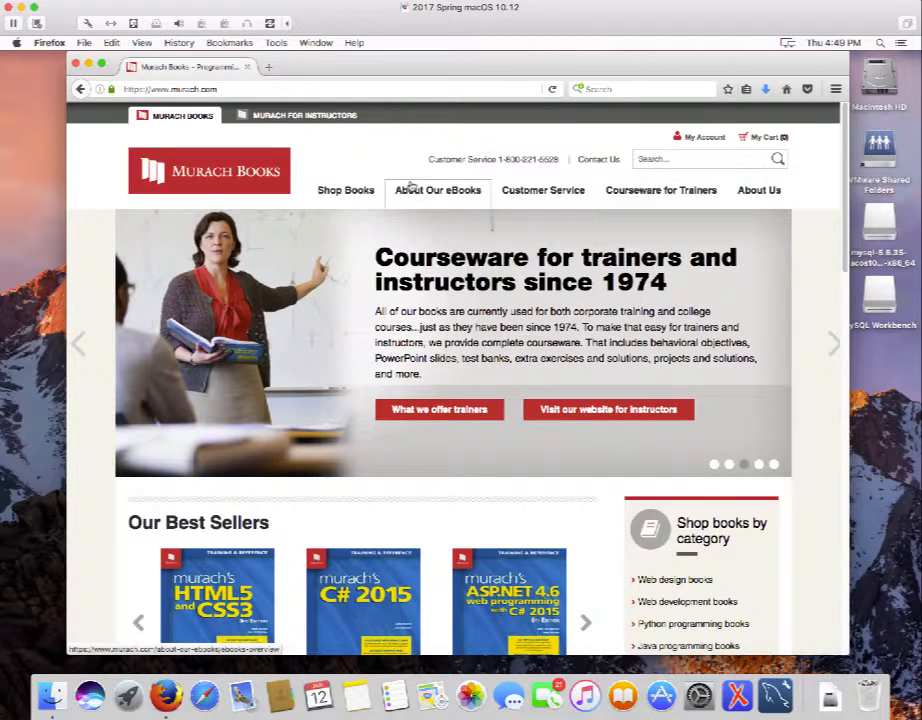
{"action": "left_click", "coordinate": [343, 193]}
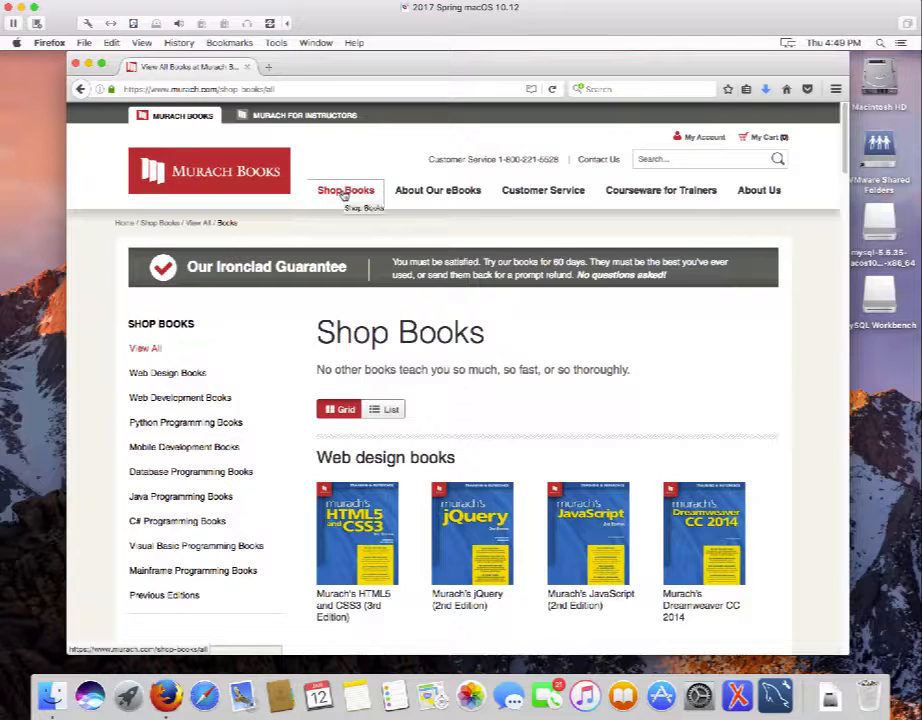
{"action": "mouse_move", "coordinate": [348, 196]}
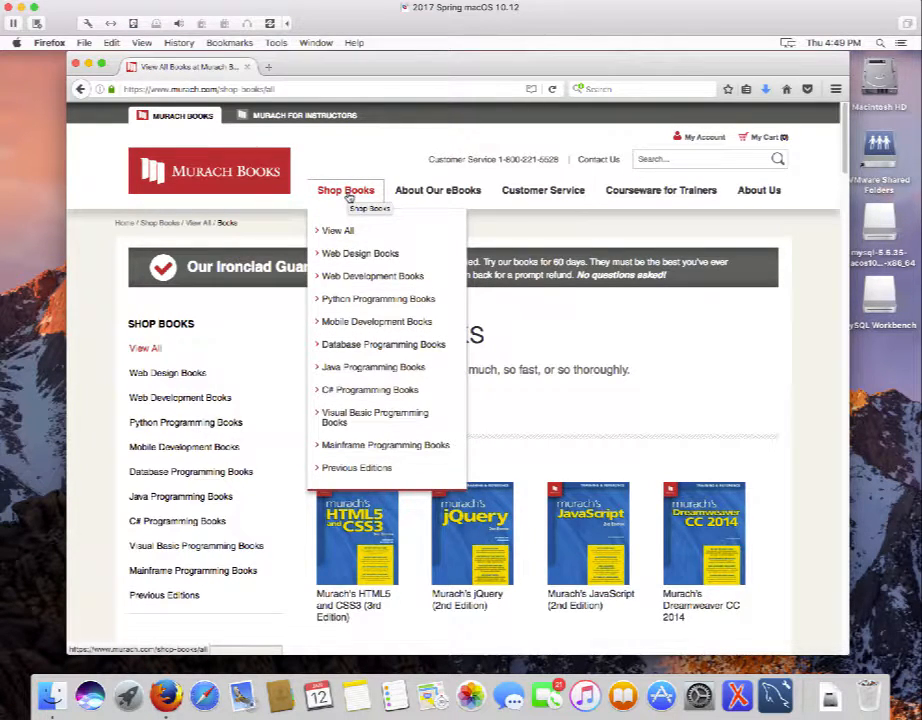
{"action": "left_click", "coordinate": [365, 345]}
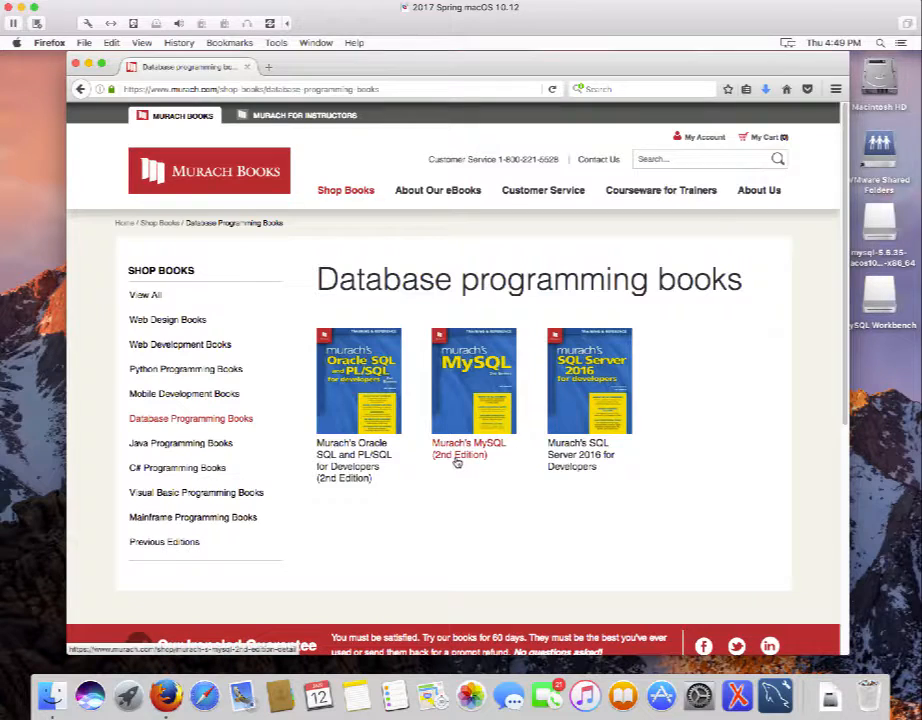
{"action": "left_click", "coordinate": [464, 392]}
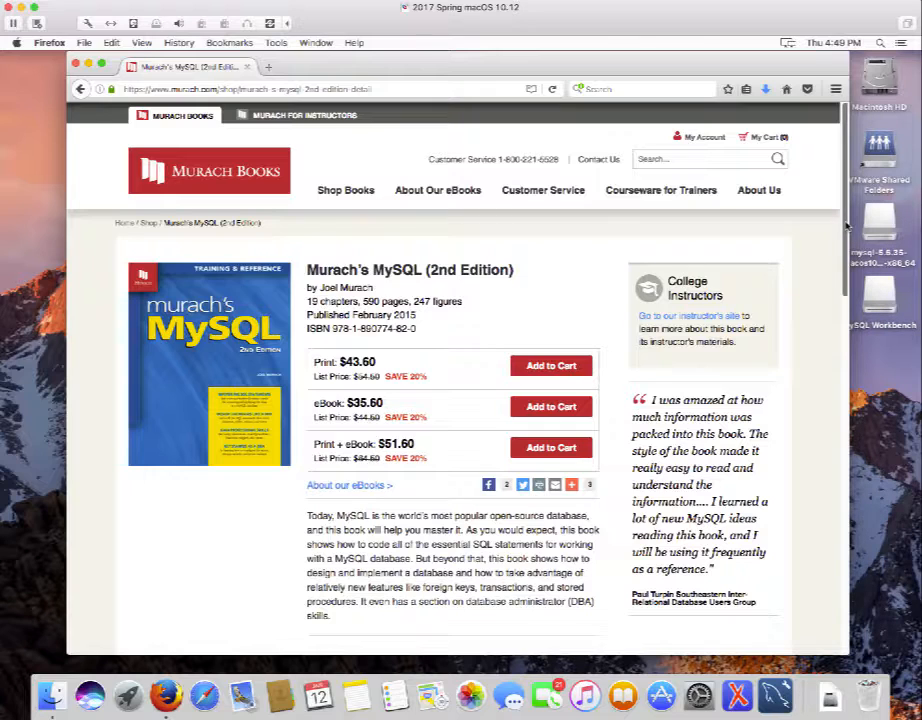
Under FREE Downloads, request the 0.9Mb examples-and-exercises zip for any system.
{"action": "scroll", "coordinate": [847, 300], "scroll_direction": "down", "scroll_amount": 4}
{"action": "scroll", "coordinate": [848, 335], "scroll_direction": "down", "scroll_amount": 3}
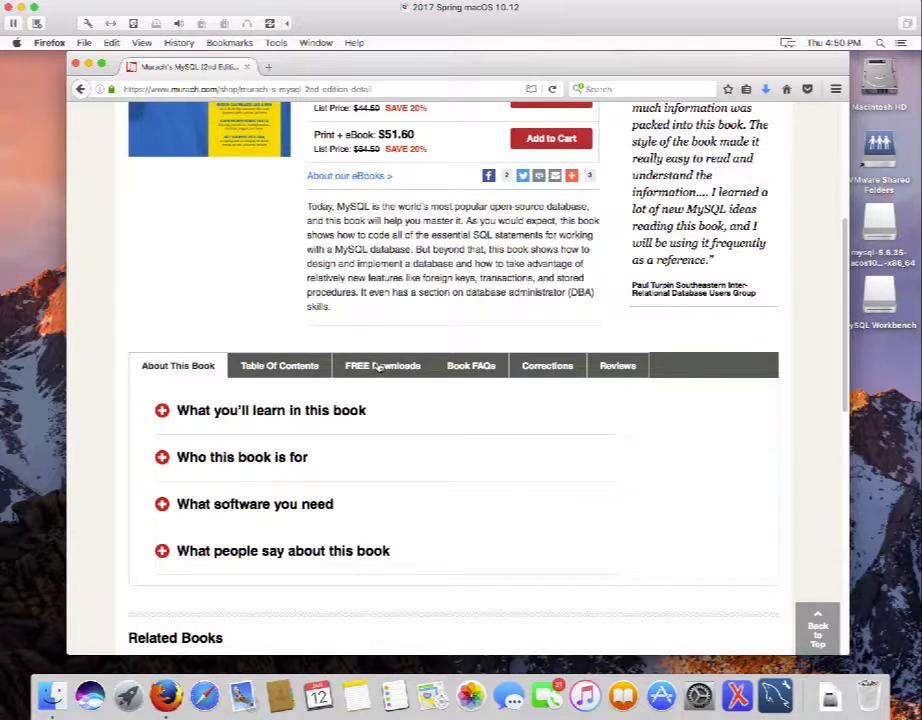
{"action": "left_click", "coordinate": [379, 368]}
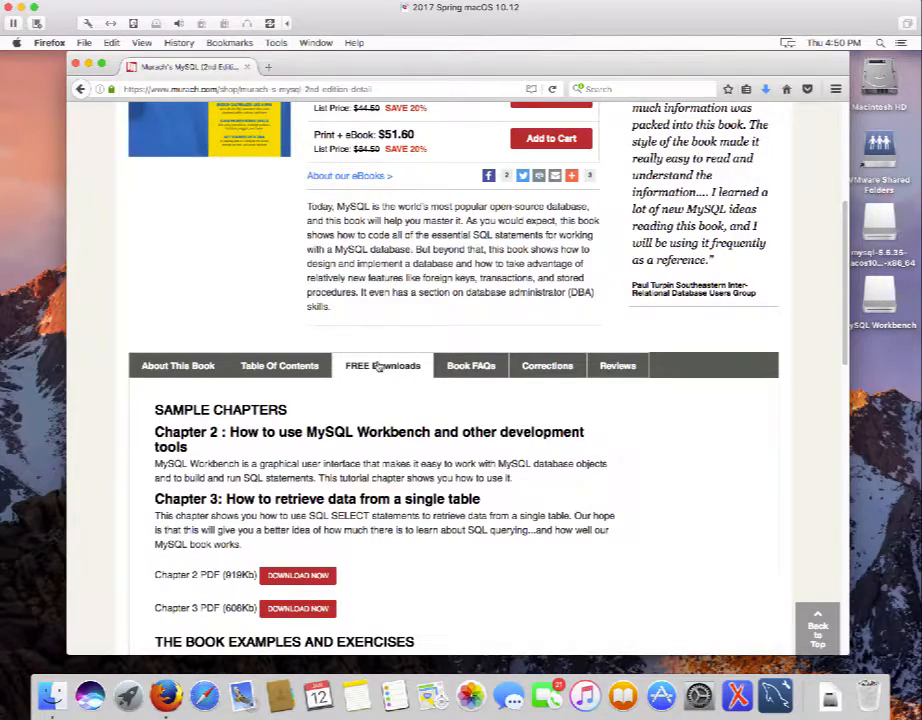
{"action": "scroll", "coordinate": [378, 367], "scroll_direction": "down", "scroll_amount": 5}
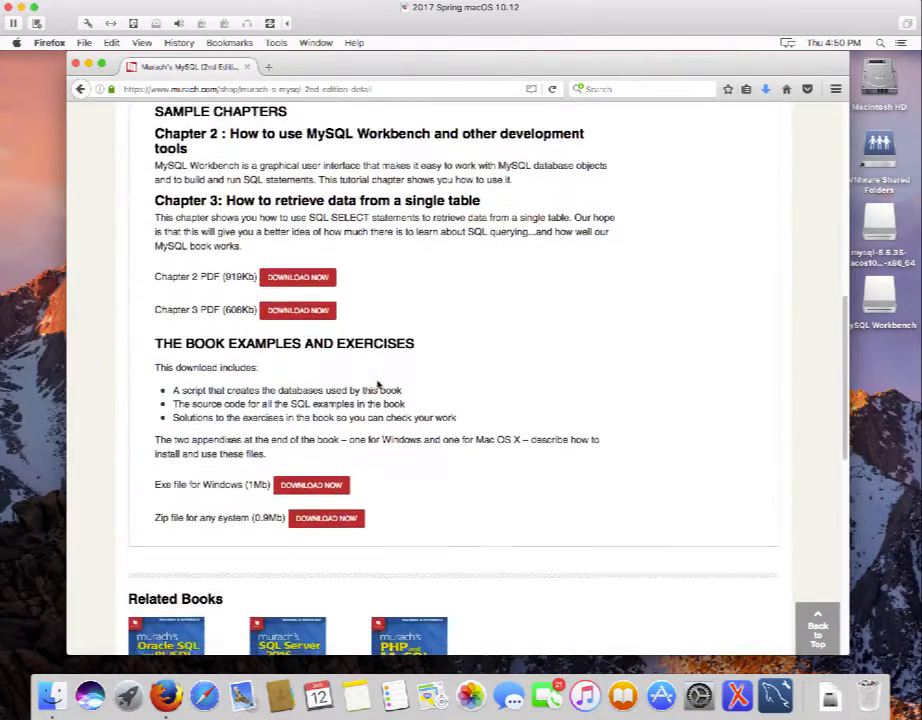
{"action": "scroll", "coordinate": [378, 385], "scroll_direction": "down", "scroll_amount": 1}
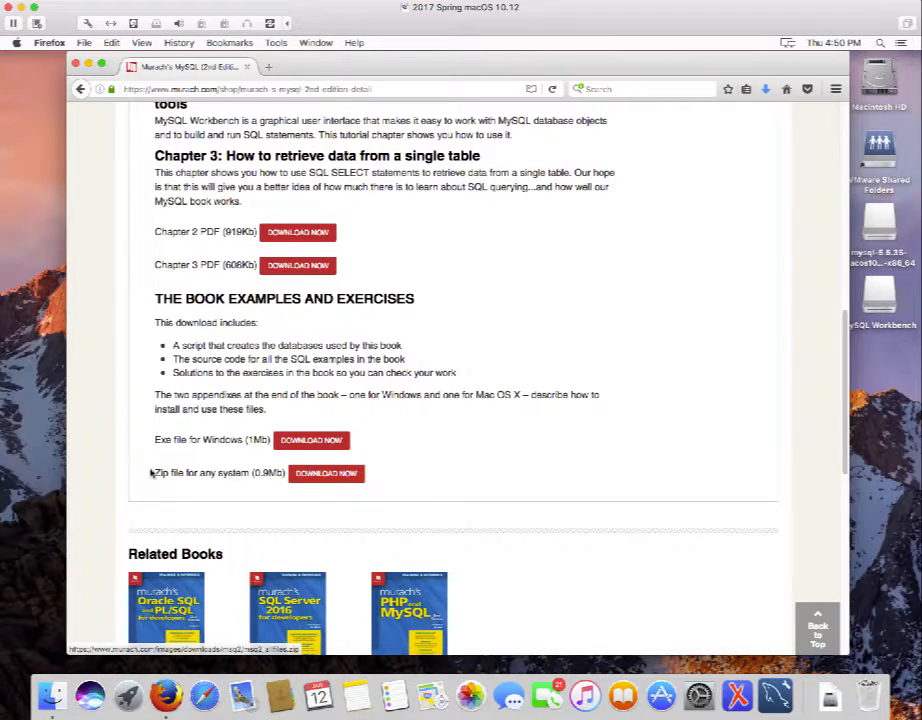
{"action": "left_click", "coordinate": [327, 475]}
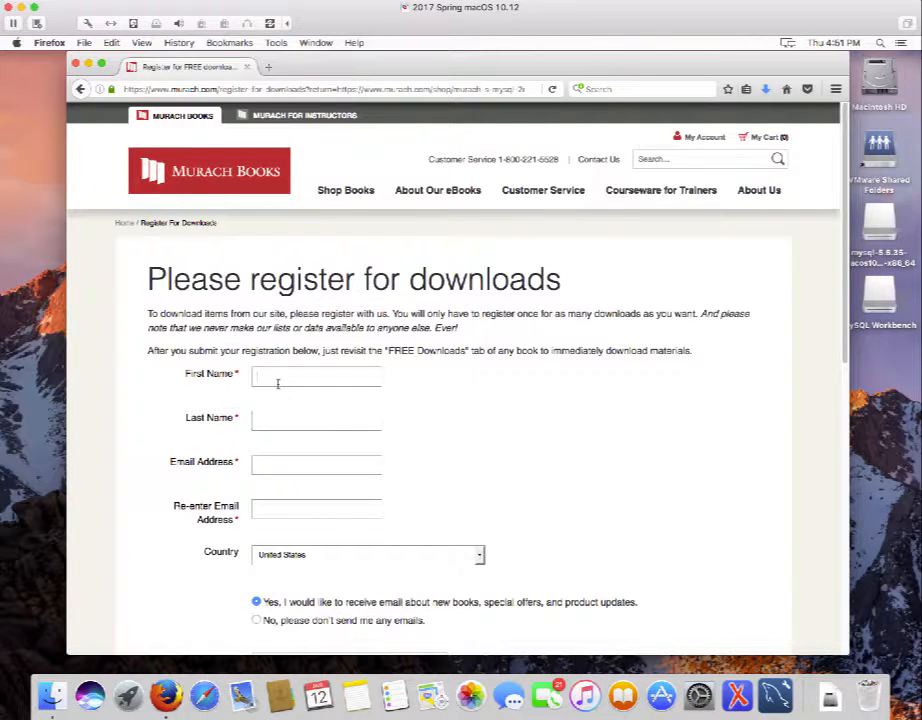
Enter the user's first name, last name, e-mail address and e-mail confirmation in the registration form.
{"action": "left_click", "coordinate": [278, 384]}
{"action": "key", "text": "Tab"}
{"action": "key", "text": "Tab"}
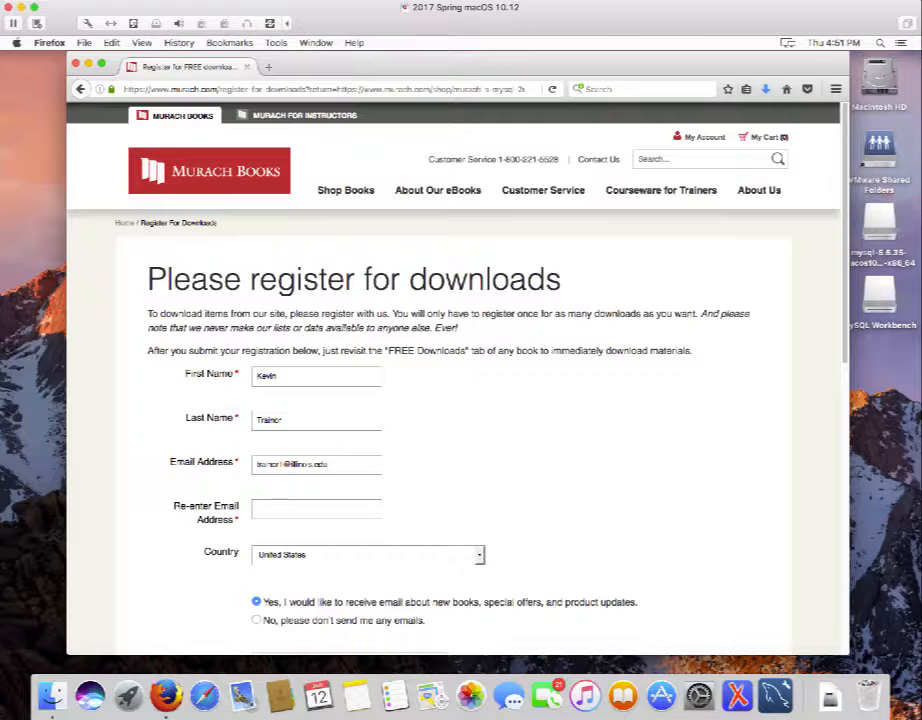
{"action": "key", "text": "Tab"}
{"action": "scroll", "coordinate": [645, 455], "scroll_direction": "down", "scroll_amount": 1}
{"action": "scroll", "coordinate": [643, 443], "scroll_direction": "down", "scroll_amount": 5}
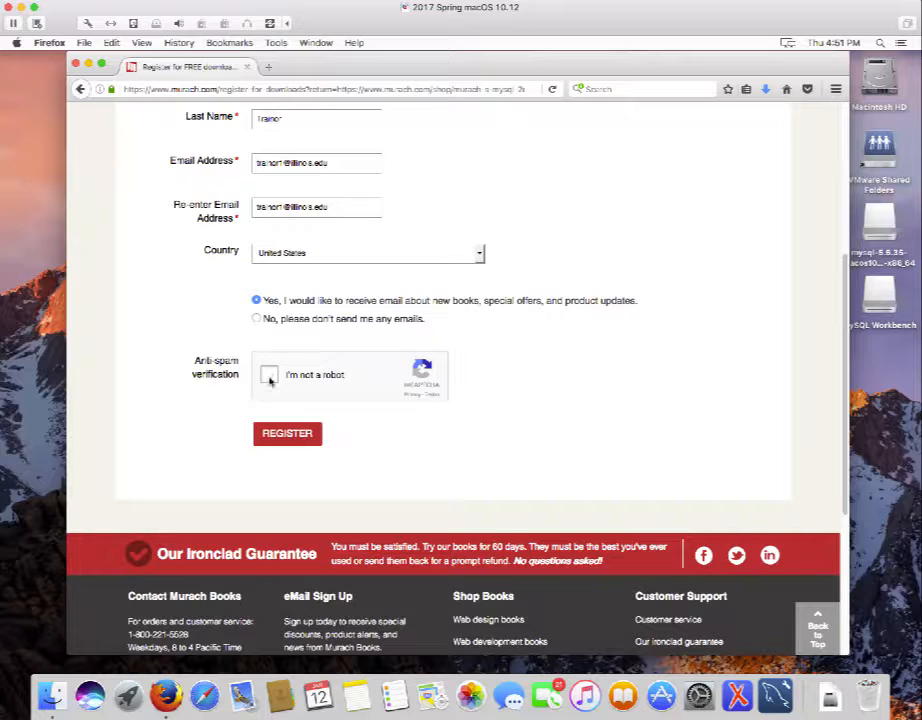
Tick I'm not a robot and pass the reCAPTCHA by selecting the three street-sign squares.
{"action": "left_click", "coordinate": [269, 378]}
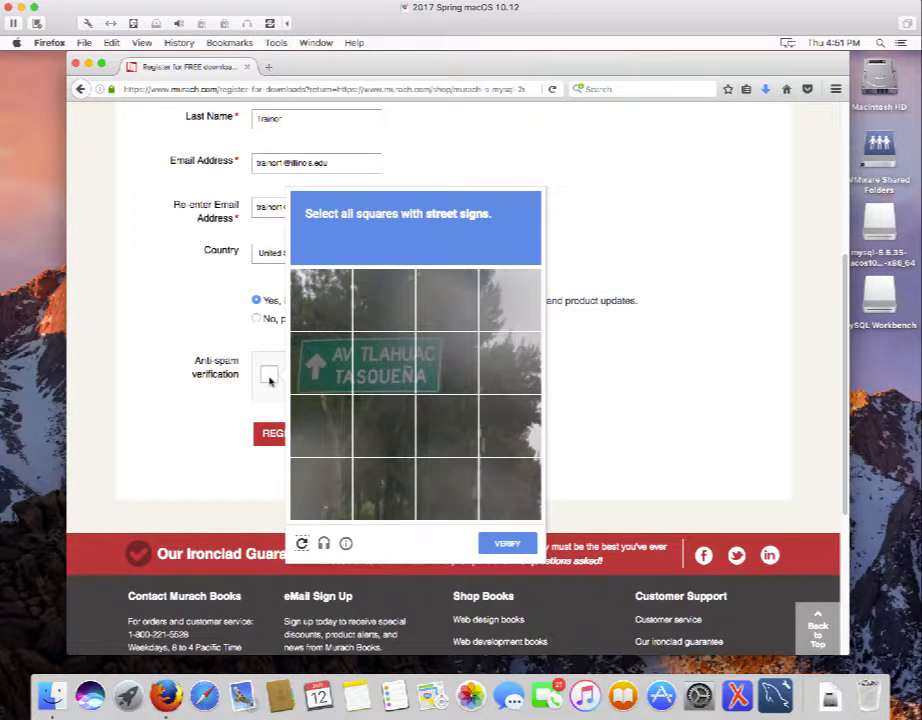
{"action": "left_click", "coordinate": [322, 360]}
{"action": "left_click", "coordinate": [385, 362]}
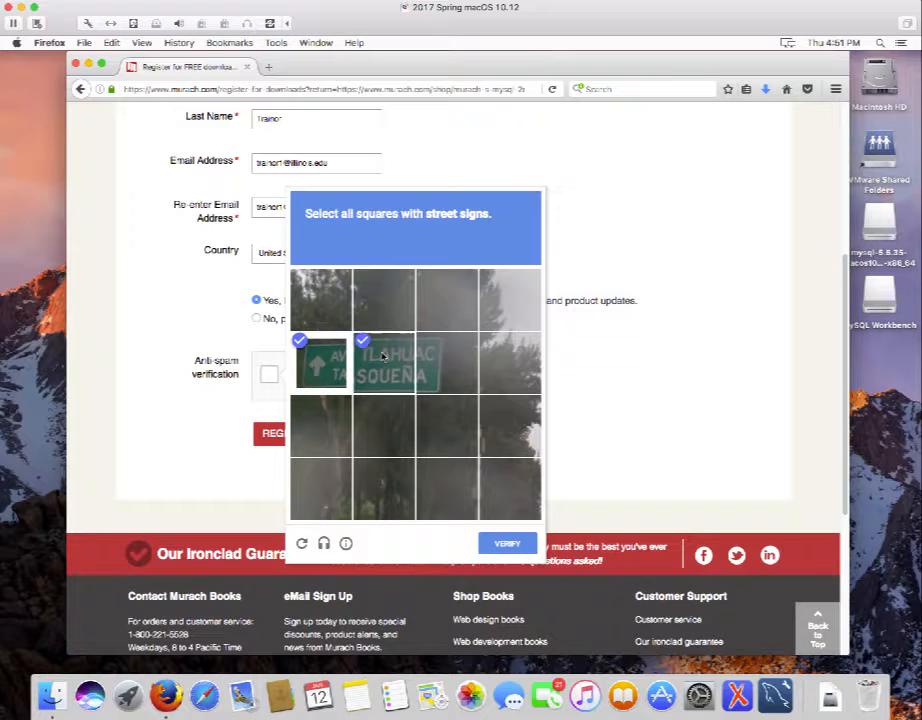
{"action": "left_click", "coordinate": [430, 370]}
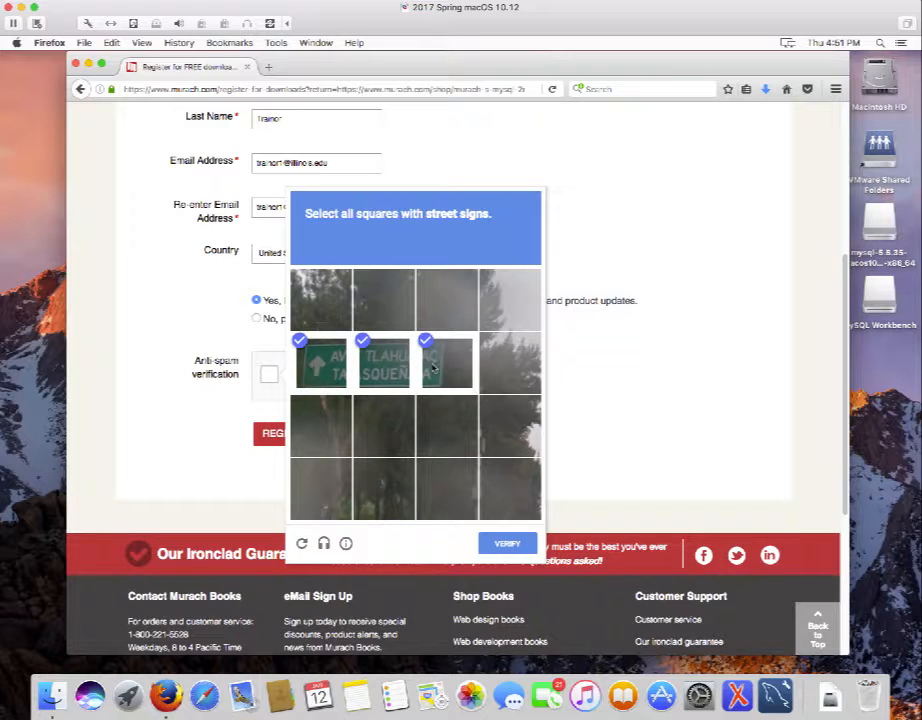
{"action": "left_click", "coordinate": [508, 544]}
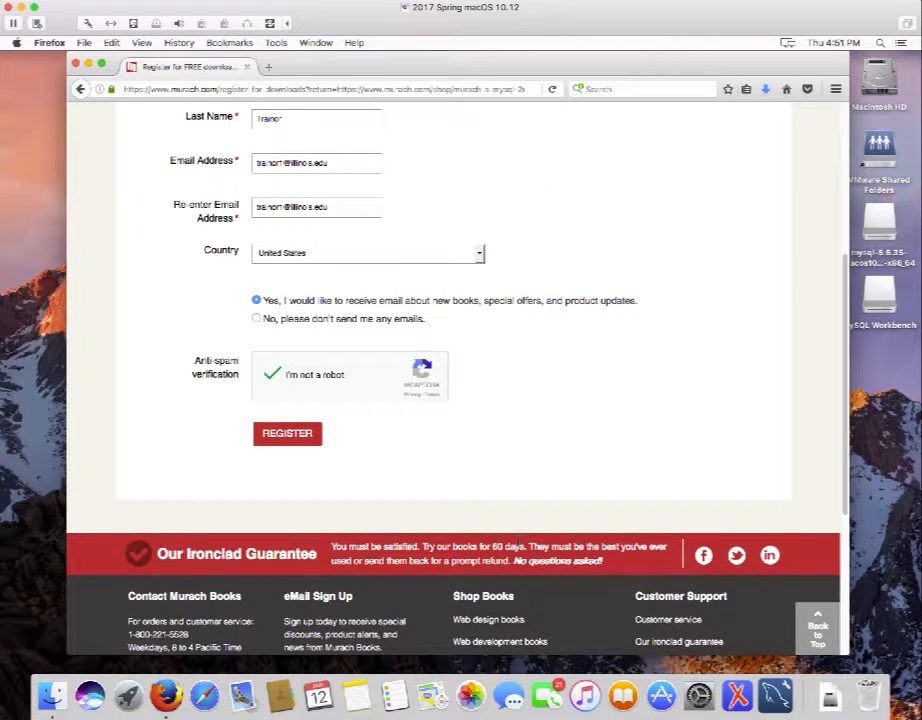
{"action": "scroll", "coordinate": [346, 486], "scroll_direction": "up", "scroll_amount": 1}
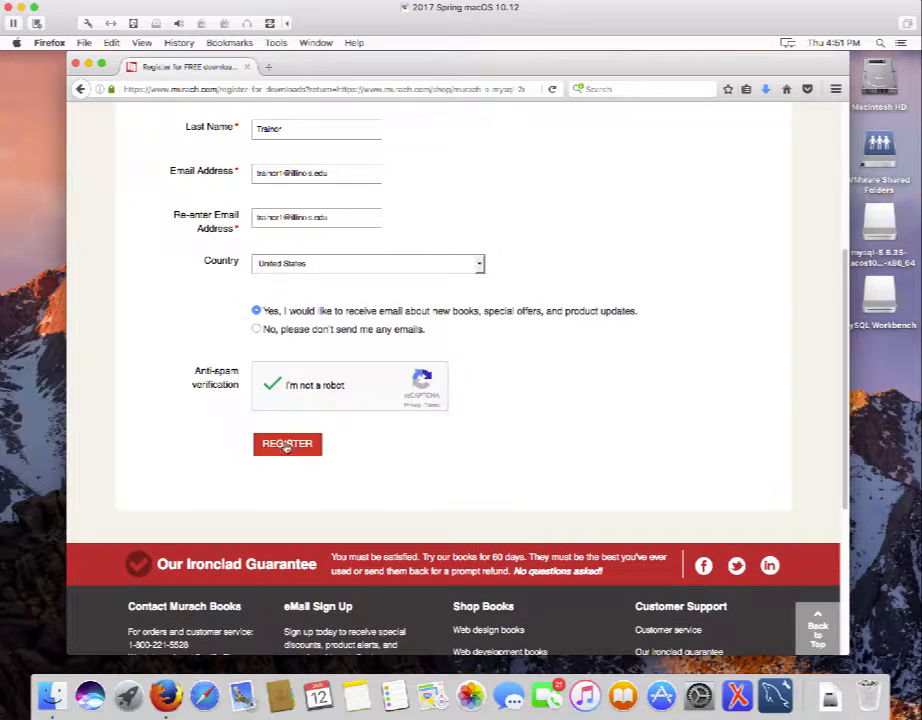
Submit the registration and continue to the book's downloads from the thank-you page.
{"action": "left_click", "coordinate": [287, 447]}
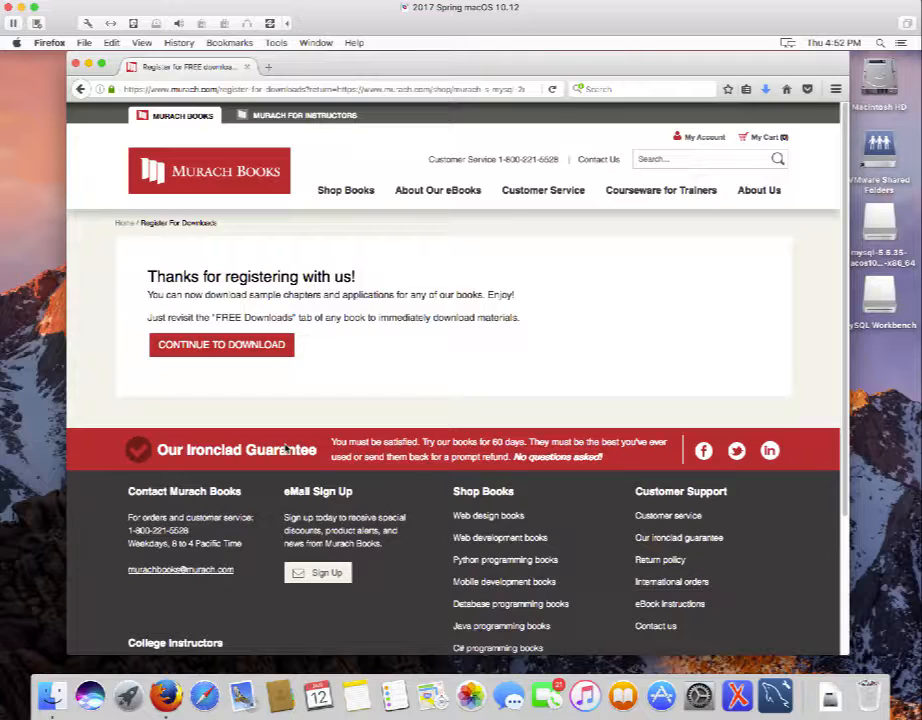
{"action": "left_click", "coordinate": [211, 345]}
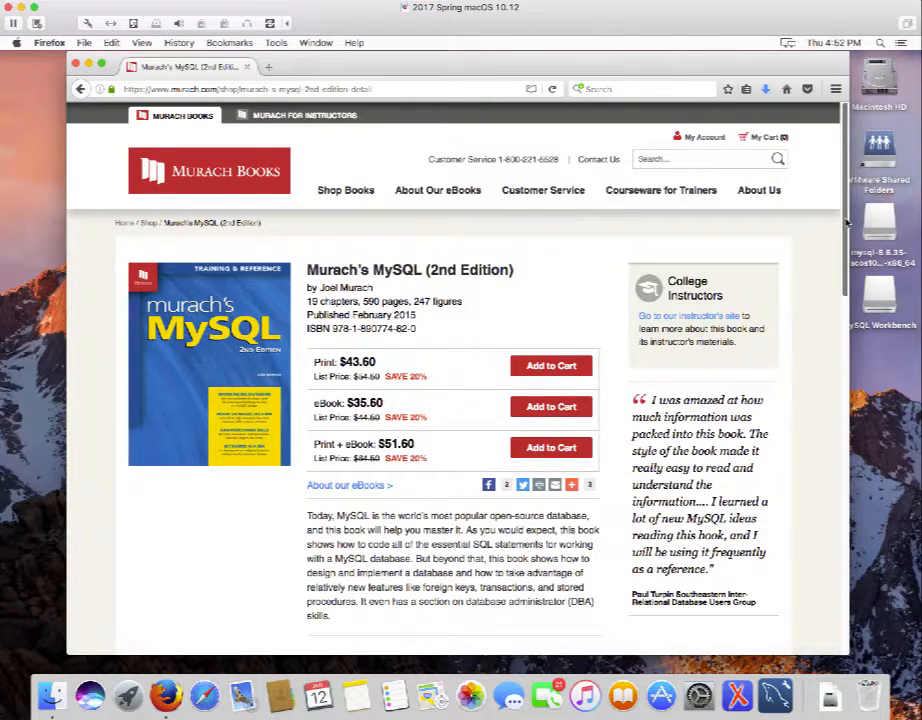
Download the 0.9Mb examples-and-exercises zip from FREE Downloads, then minimize Firefox.
{"action": "scroll", "coordinate": [846, 226], "scroll_direction": "down", "scroll_amount": 1}
{"action": "left_click_drag", "start_coordinate": [846, 222], "coordinate": [827, 385]}
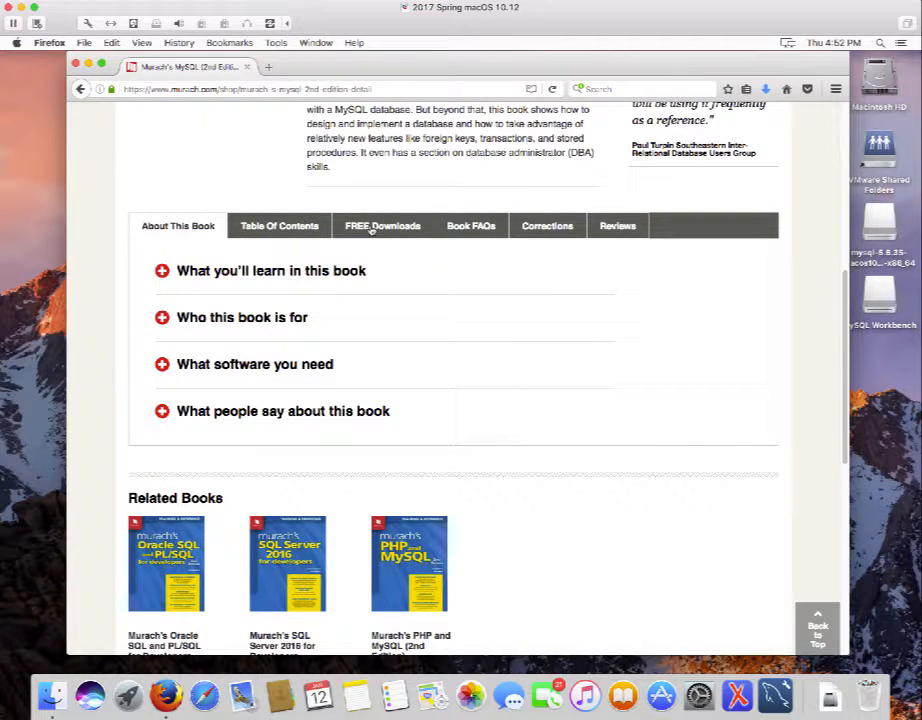
{"action": "left_click", "coordinate": [372, 229]}
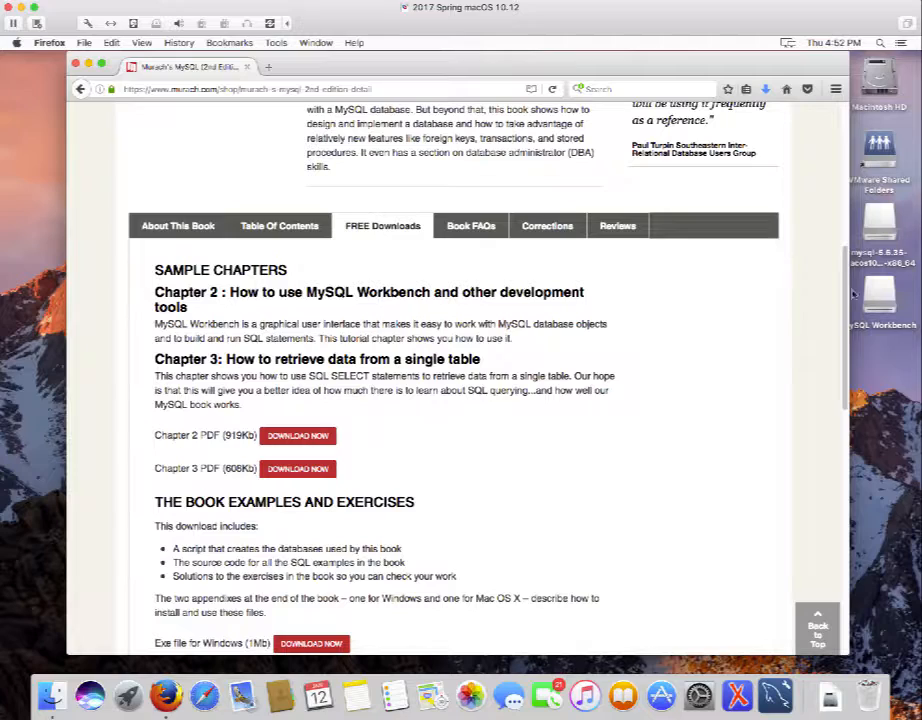
{"action": "left_click_drag", "start_coordinate": [845, 287], "coordinate": [853, 339]}
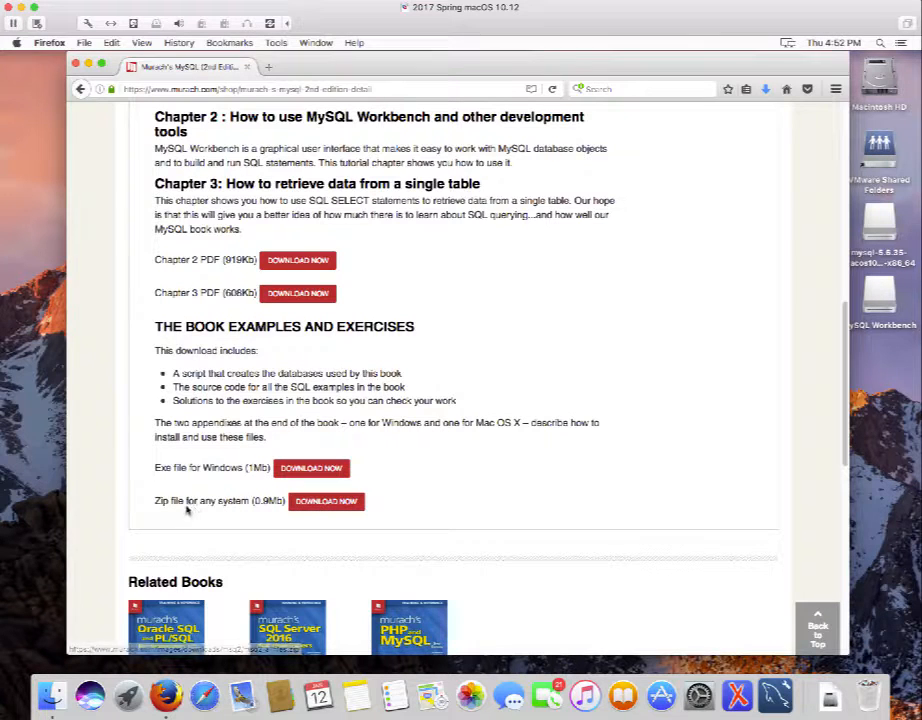
{"action": "left_click", "coordinate": [331, 504]}
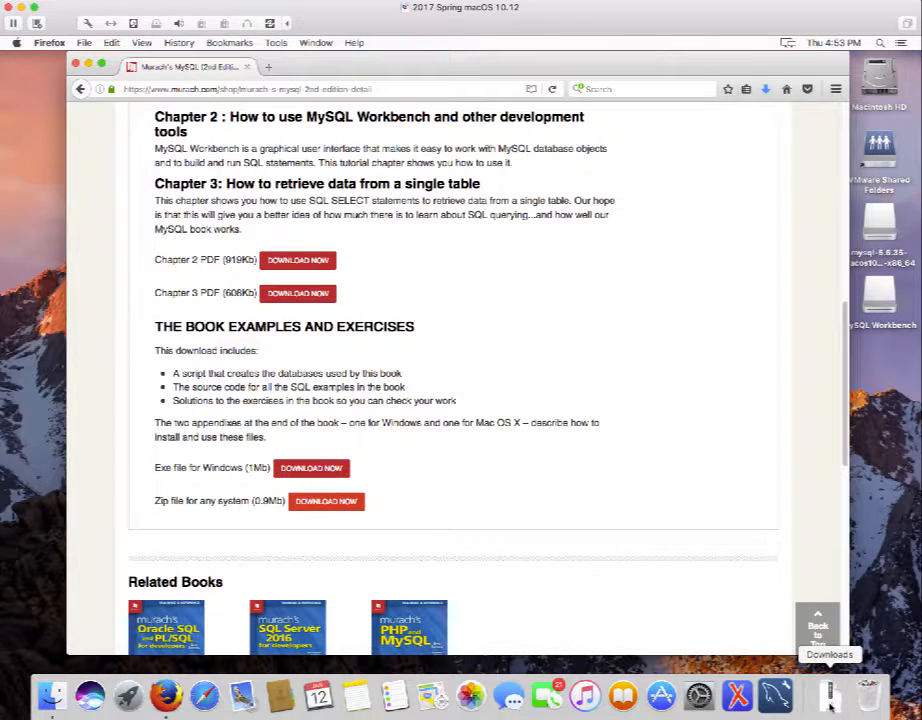
{"action": "left_click", "coordinate": [89, 65]}
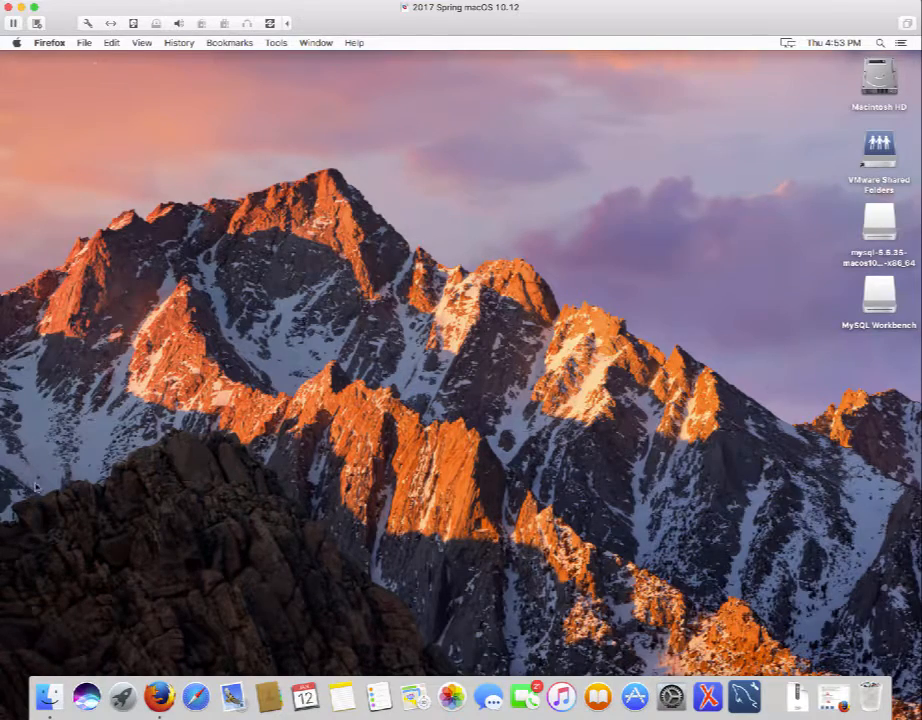
Unzip the book download in Finder's Downloads and move the mysql folder to Documents.
{"action": "left_click", "coordinate": [49, 698]}
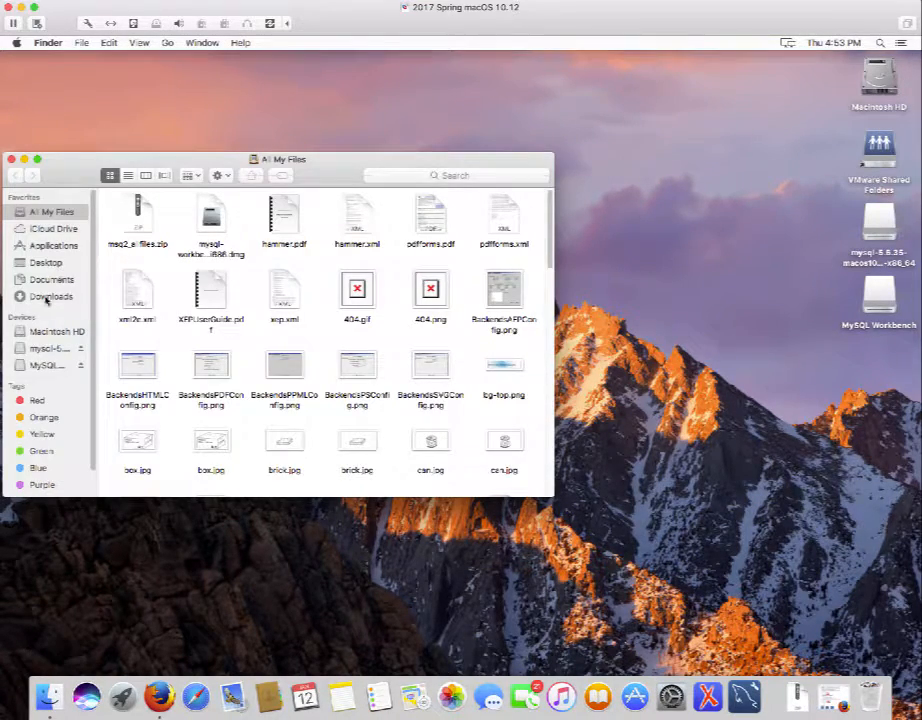
{"action": "left_click", "coordinate": [46, 297]}
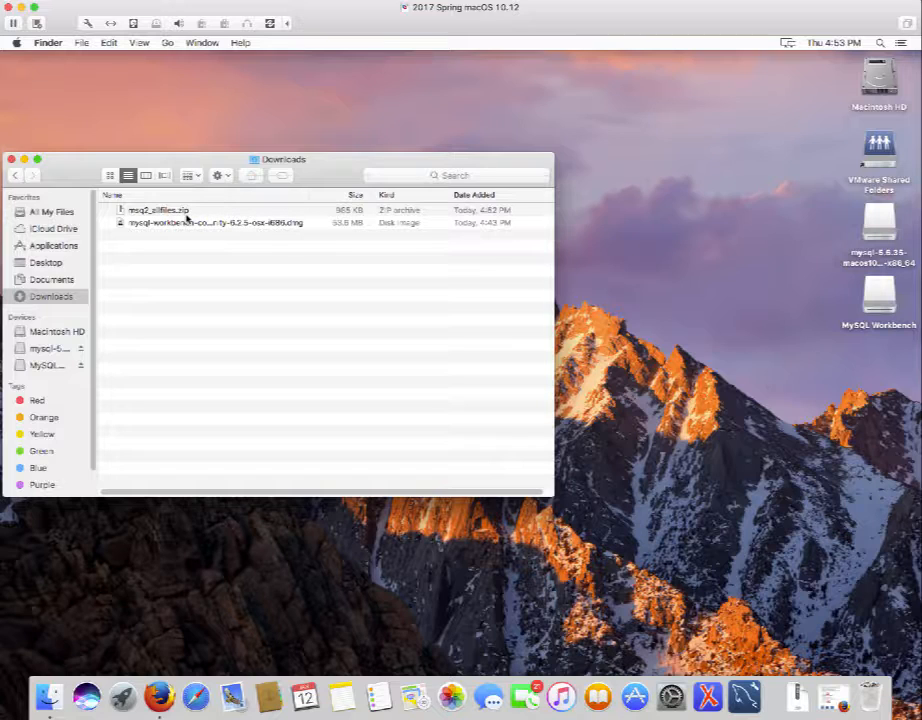
{"action": "double_click", "coordinate": [123, 211]}
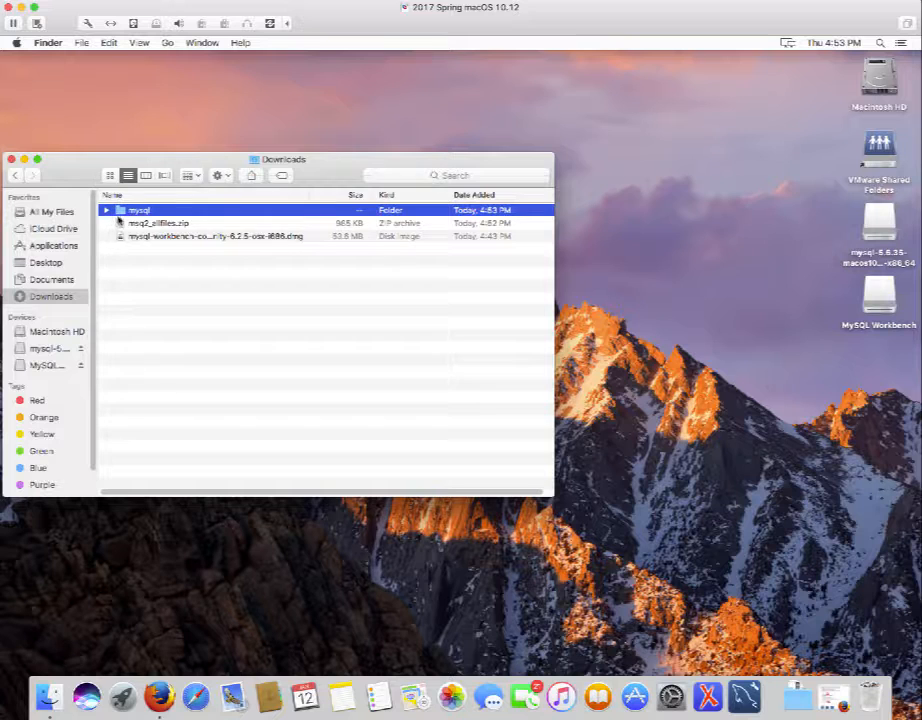
{"action": "left_click_drag", "start_coordinate": [120, 212], "coordinate": [60, 283]}
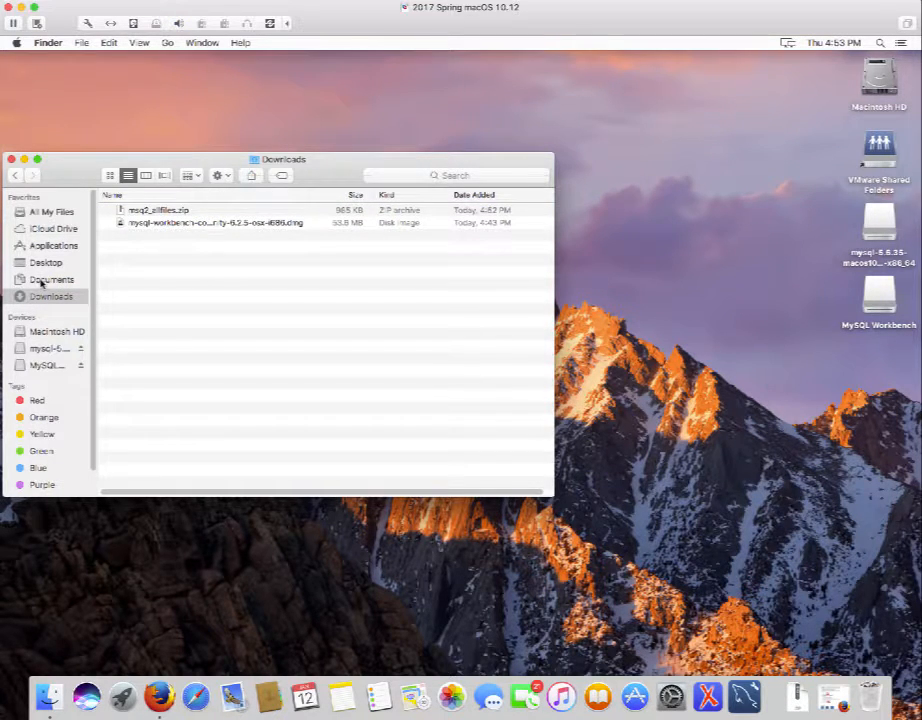
Open Documents > mysql > book_scripts, then return to mysql and select db_setup.
{"action": "left_click", "coordinate": [41, 281]}
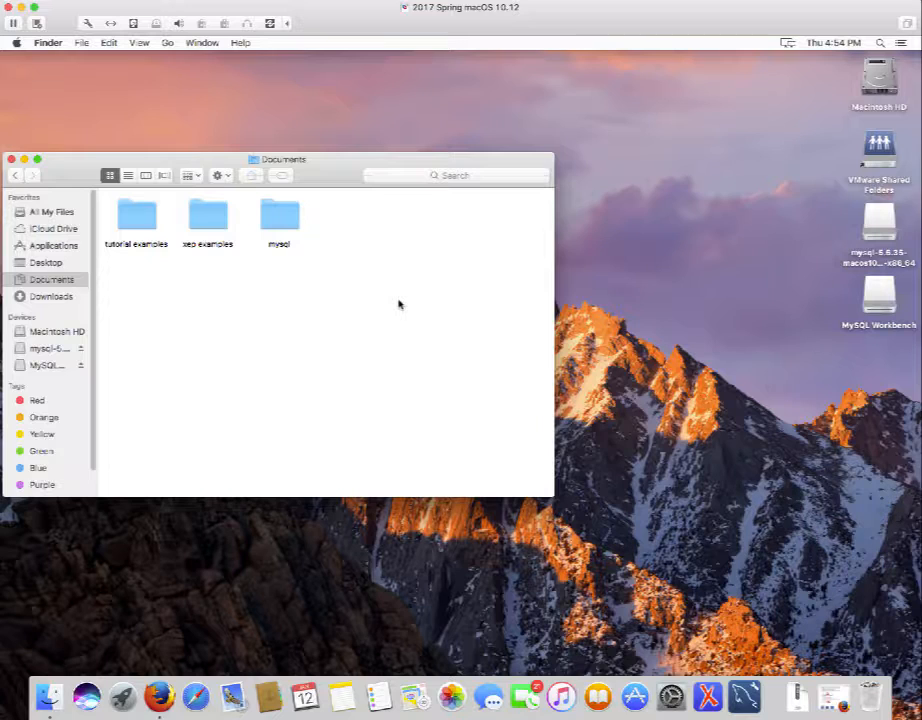
{"action": "left_click", "coordinate": [280, 216]}
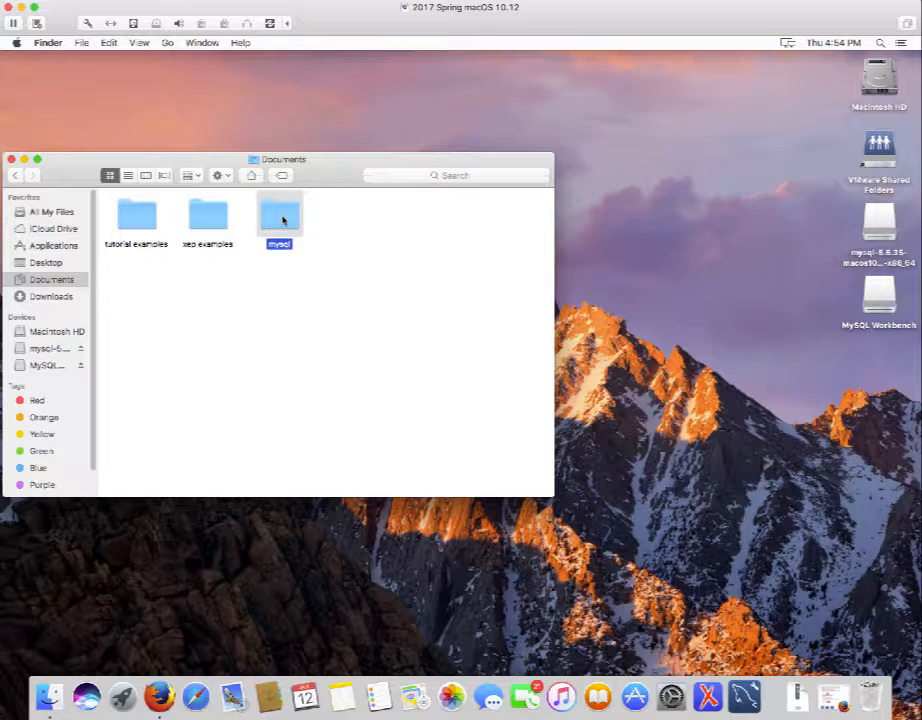
{"action": "double_click", "coordinate": [280, 216]}
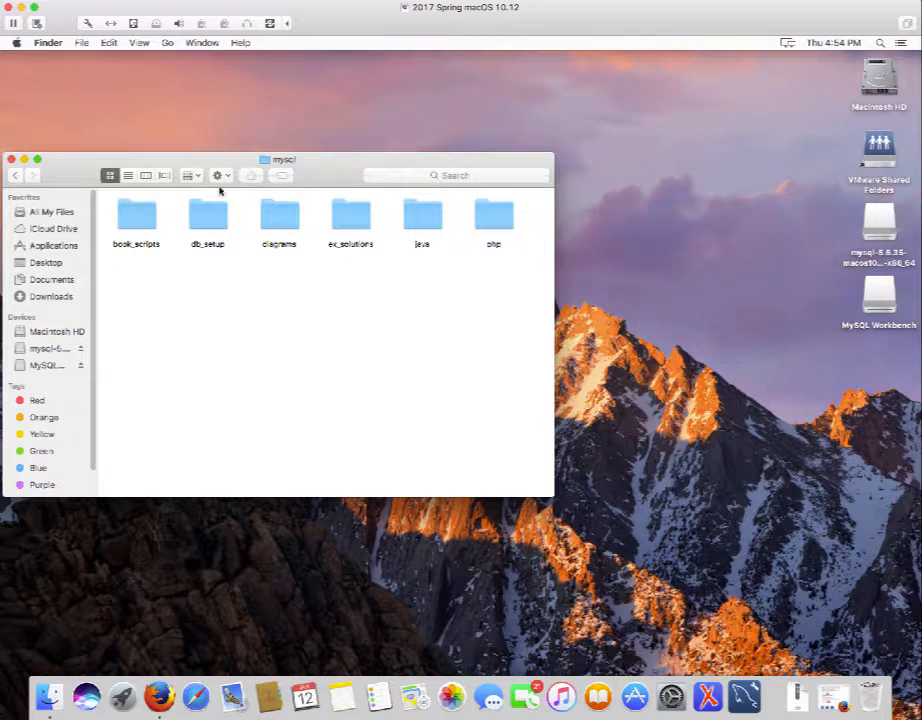
{"action": "double_click", "coordinate": [133, 226]}
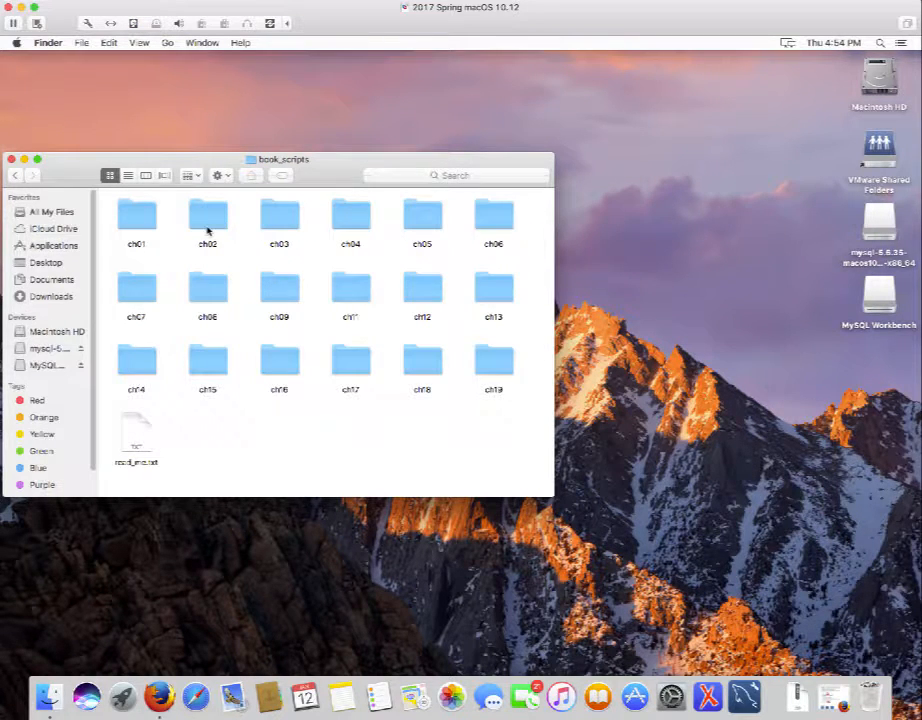
{"action": "left_click", "coordinate": [14, 176]}
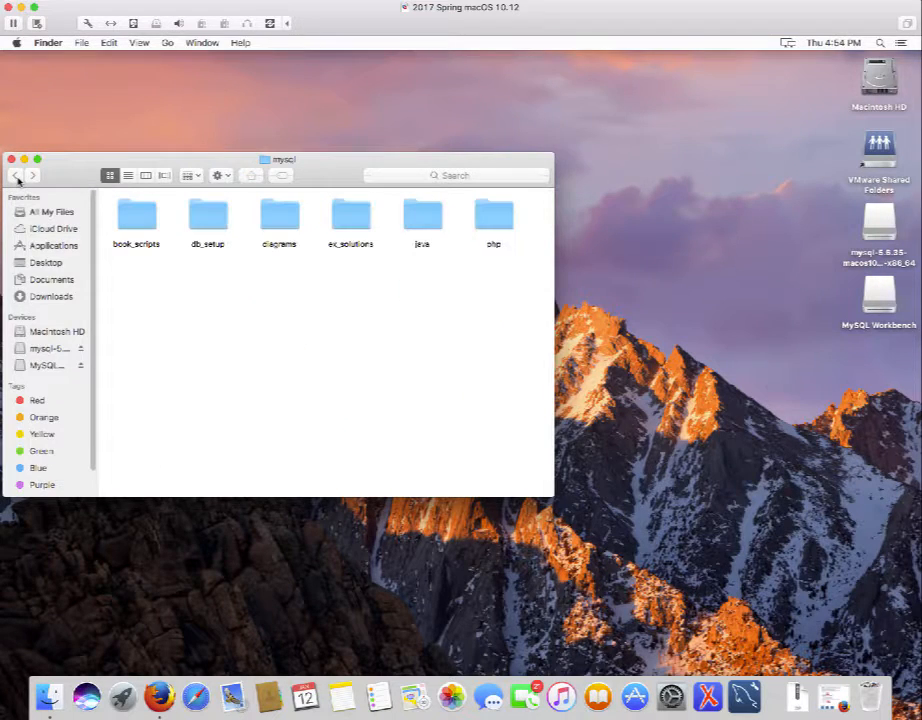
{"action": "left_click", "coordinate": [203, 218]}
Look over the five .sql files in db_setup, then move into the ex_solutions folder.
{"action": "double_click", "coordinate": [203, 218]}
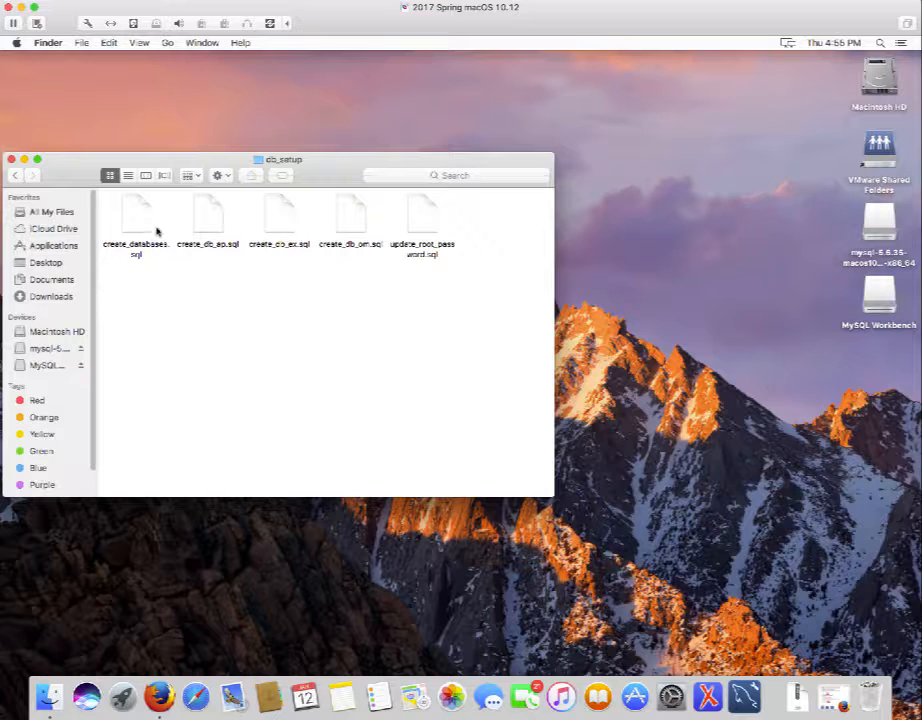
{"action": "left_click", "coordinate": [16, 176]}
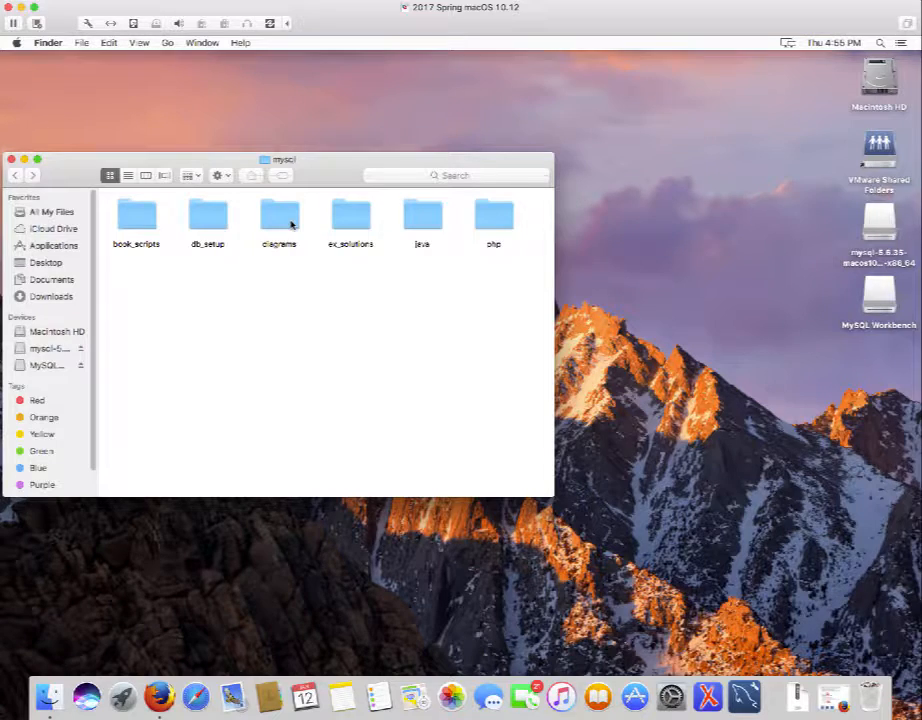
{"action": "double_click", "coordinate": [350, 224]}
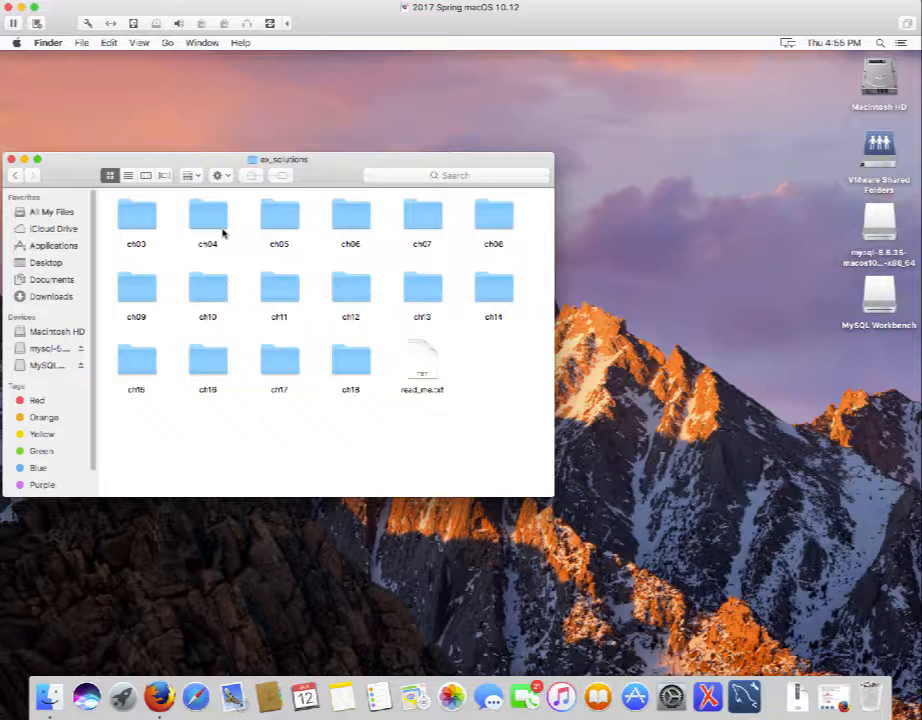
Look through the ch03 solution scripts, then return two levels up to the mysql folder.
{"action": "double_click", "coordinate": [137, 217]}
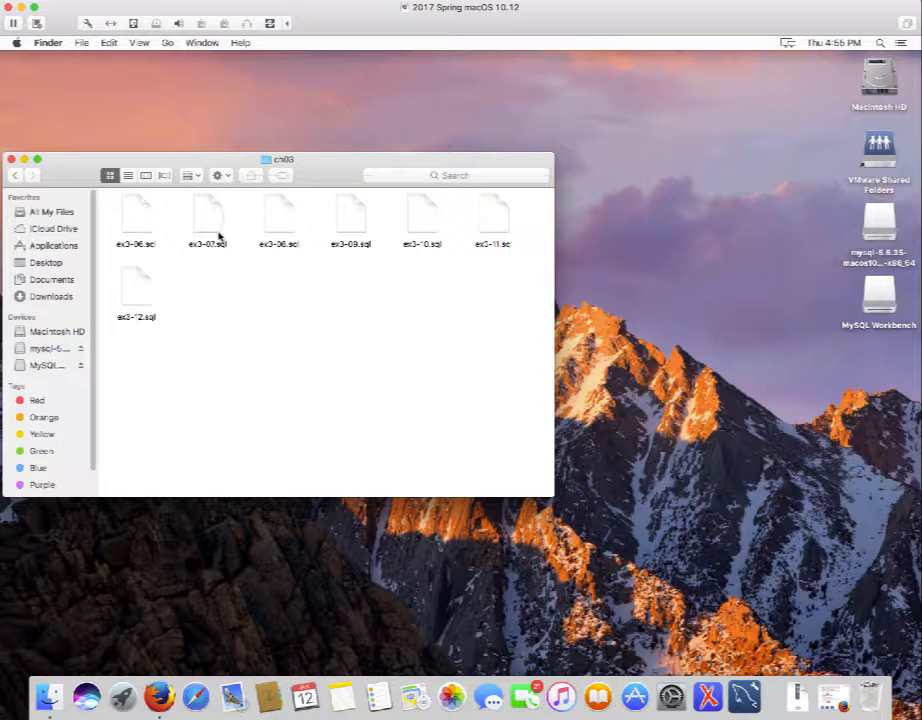
{"action": "left_click", "coordinate": [16, 176]}
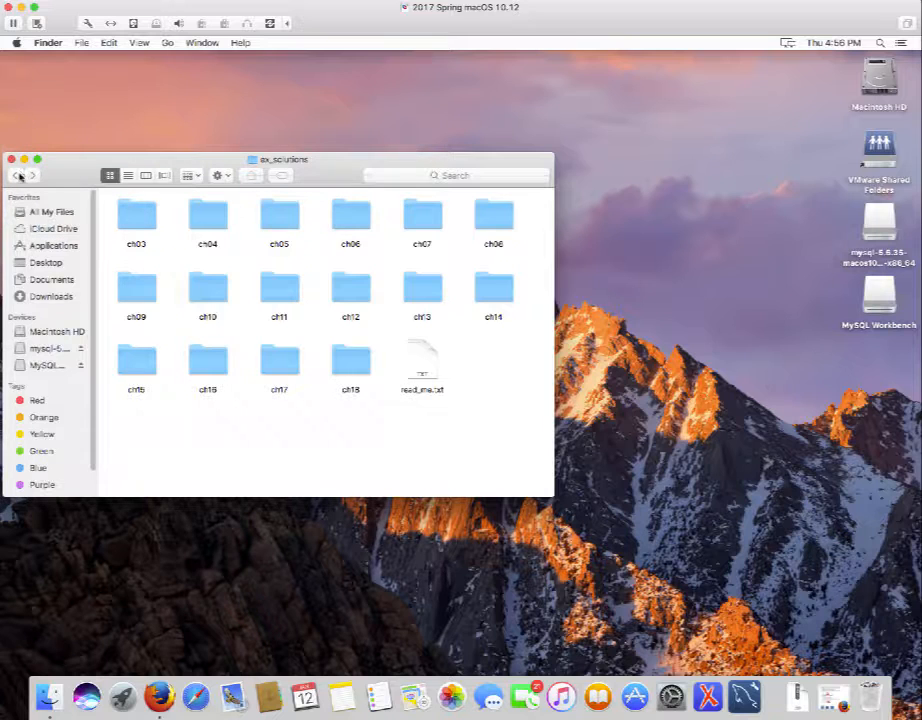
{"action": "left_click", "coordinate": [18, 176]}
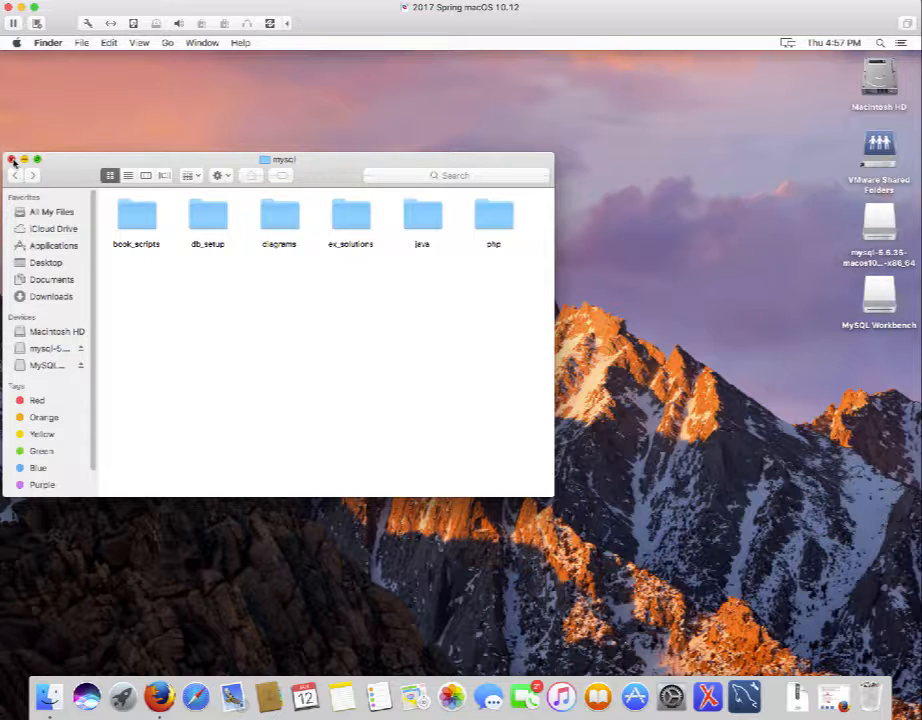
Close the mysql Finder window, relaunch MySQL Workbench, and connect to Local instance 3306.
{"action": "left_click", "coordinate": [11, 160]}
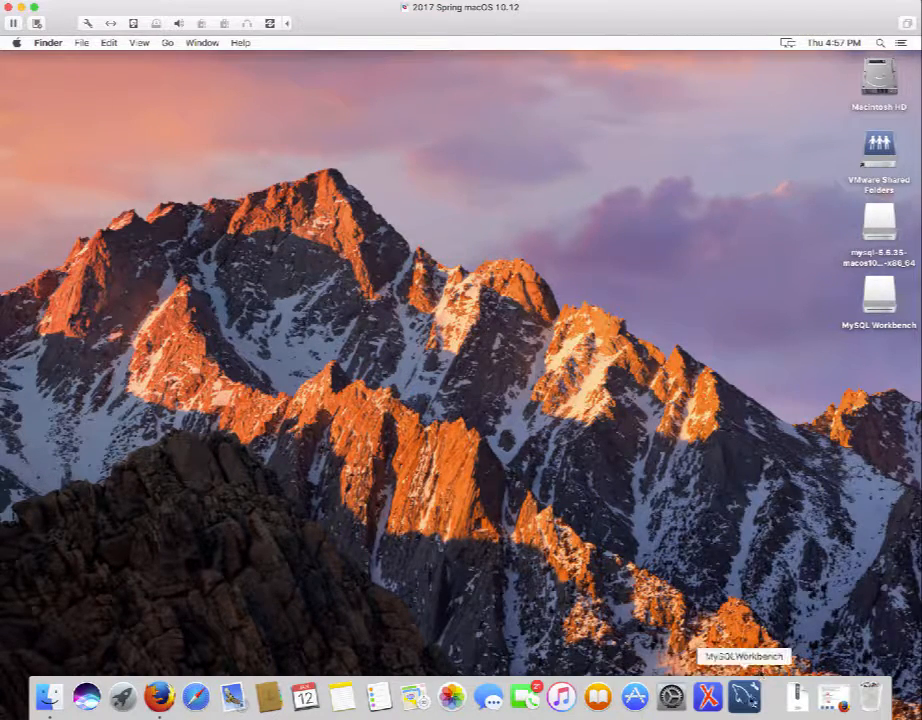
{"action": "left_click", "coordinate": [750, 702]}
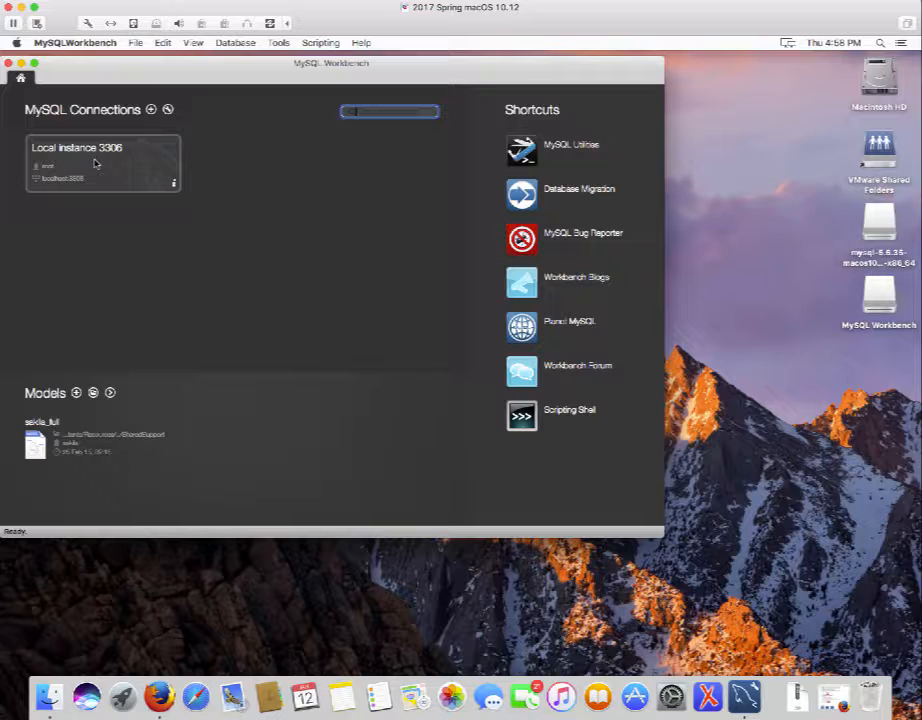
{"action": "left_click", "coordinate": [95, 163]}
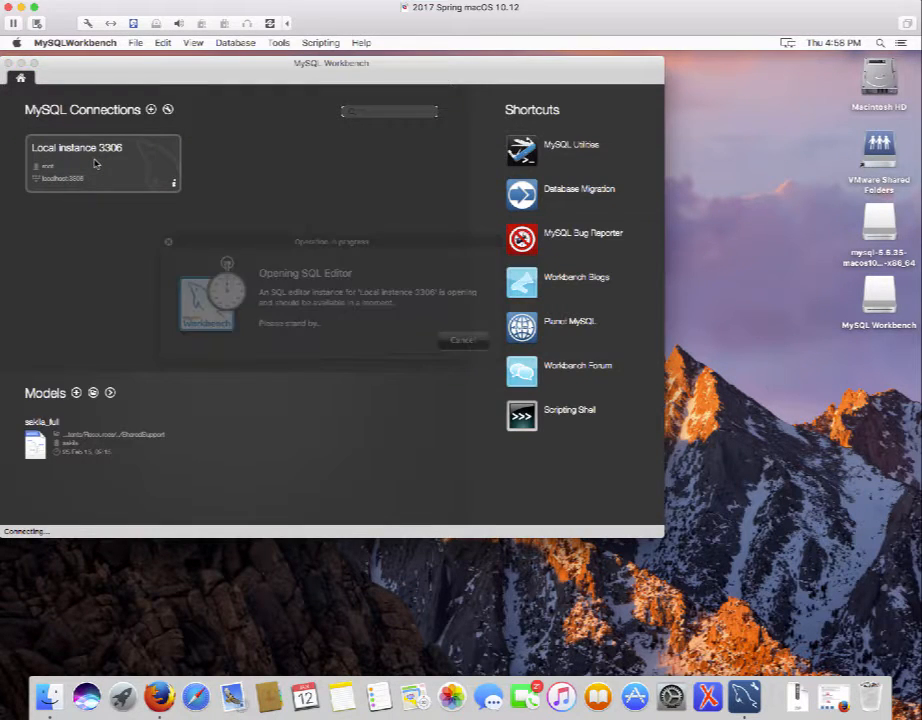
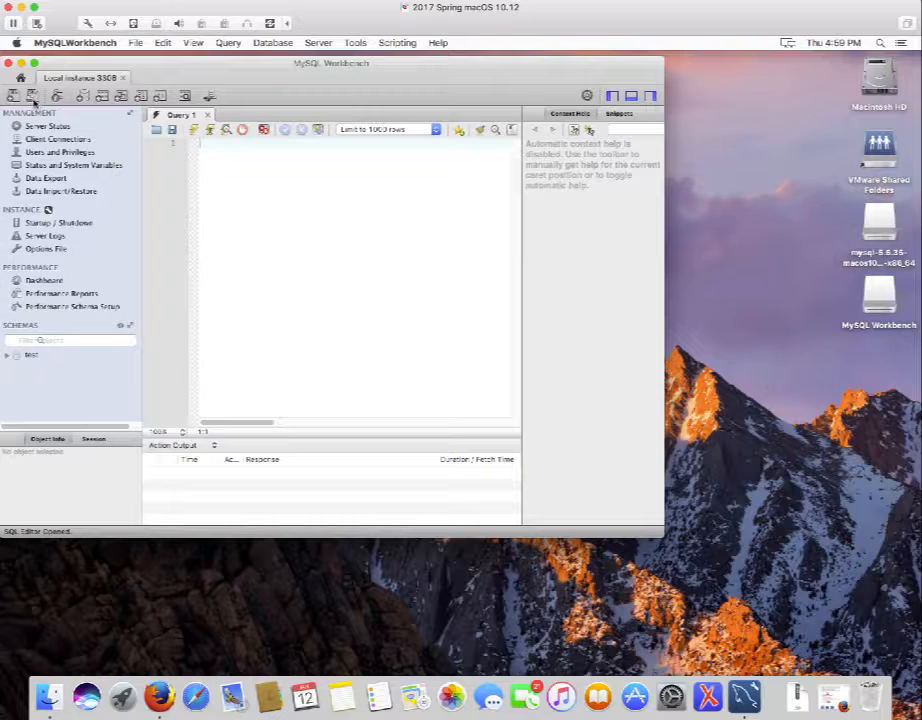
Open create_databases.sql from Documents > mysql > db_setup in a new editor tab.
{"action": "left_click", "coordinate": [31, 95]}
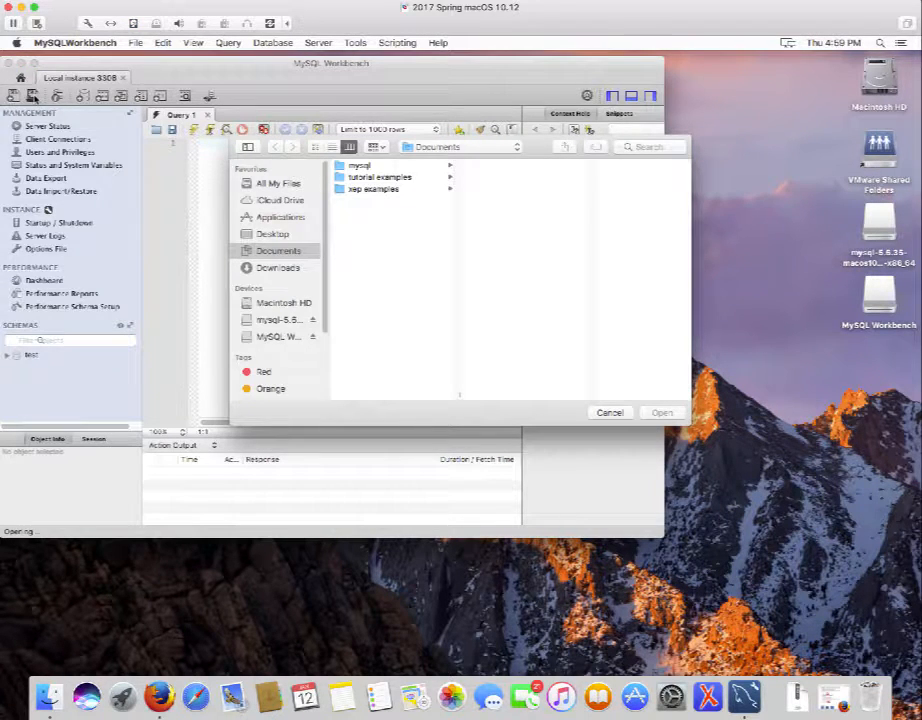
{"action": "left_click", "coordinate": [363, 168]}
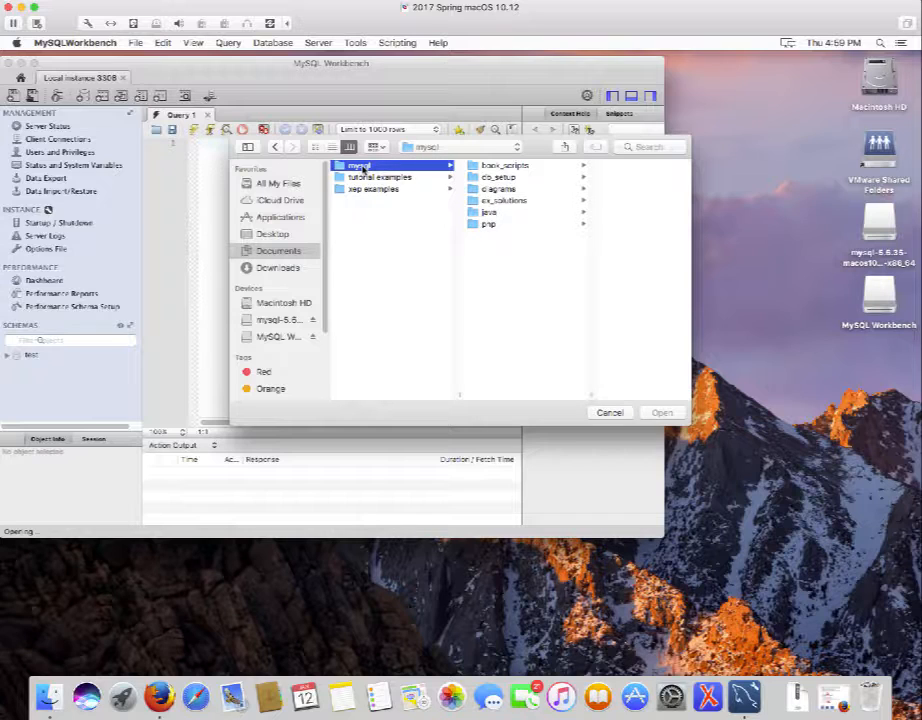
{"action": "left_click", "coordinate": [490, 178]}
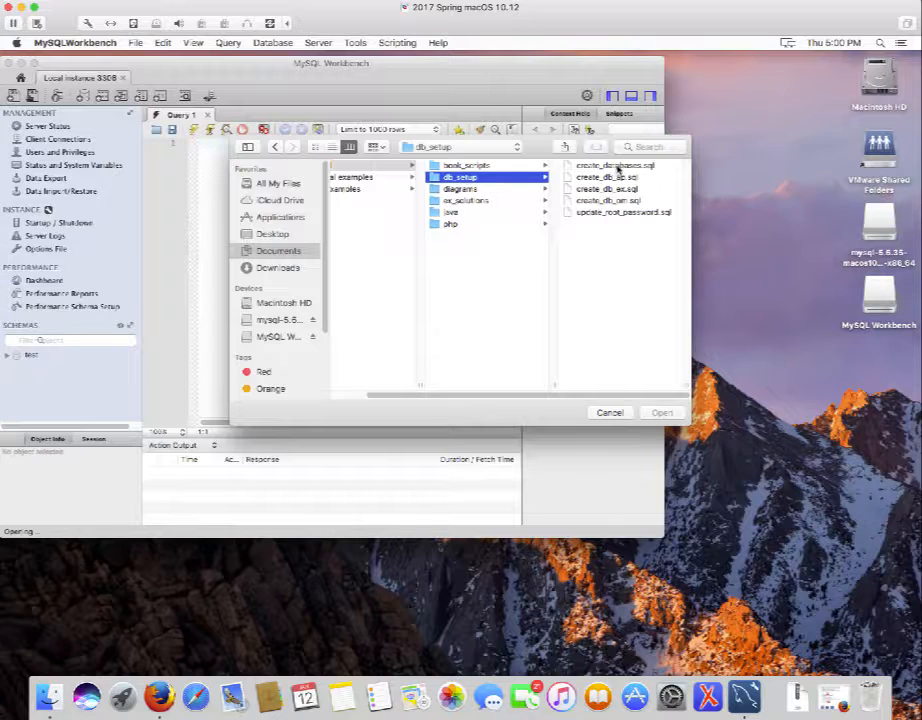
{"action": "left_click", "coordinate": [615, 166]}
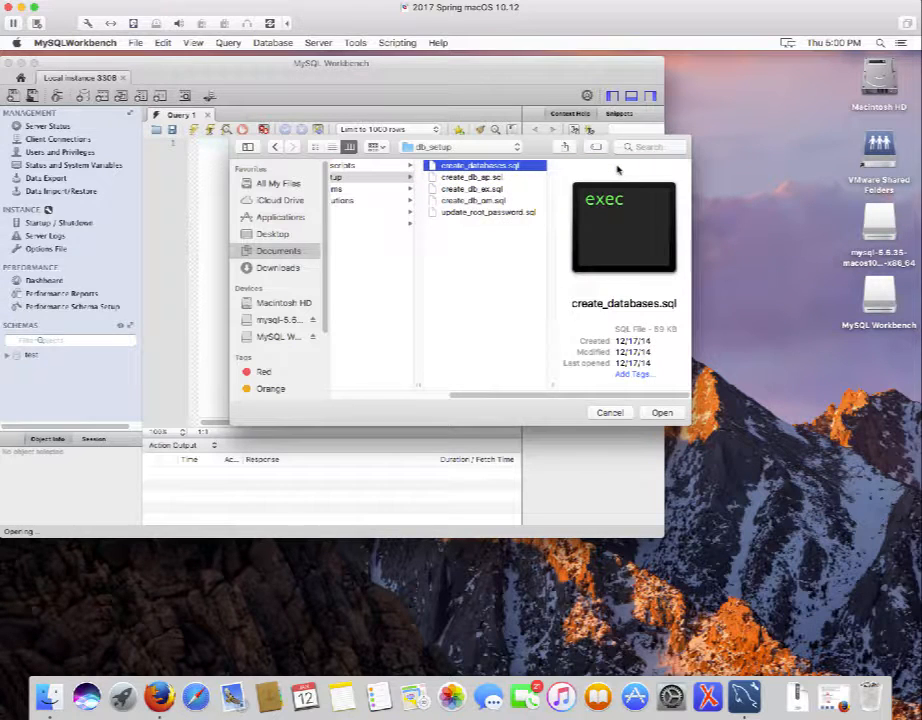
{"action": "left_click", "coordinate": [662, 414]}
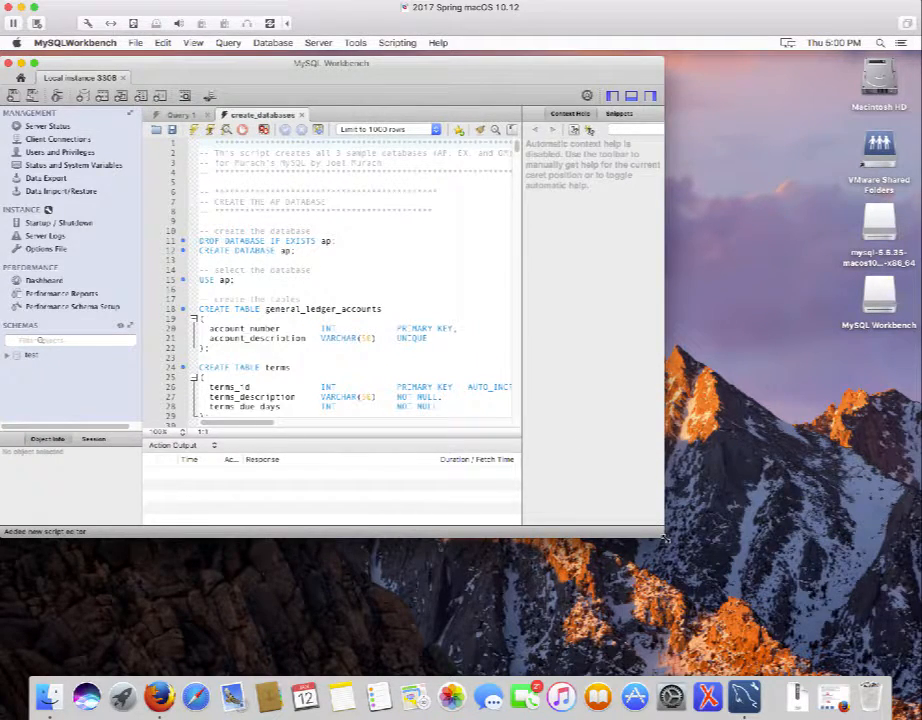
Enlarge the Workbench window and scroll through the create_databases script.
{"action": "left_click_drag", "start_coordinate": [667, 540], "coordinate": [895, 656]}
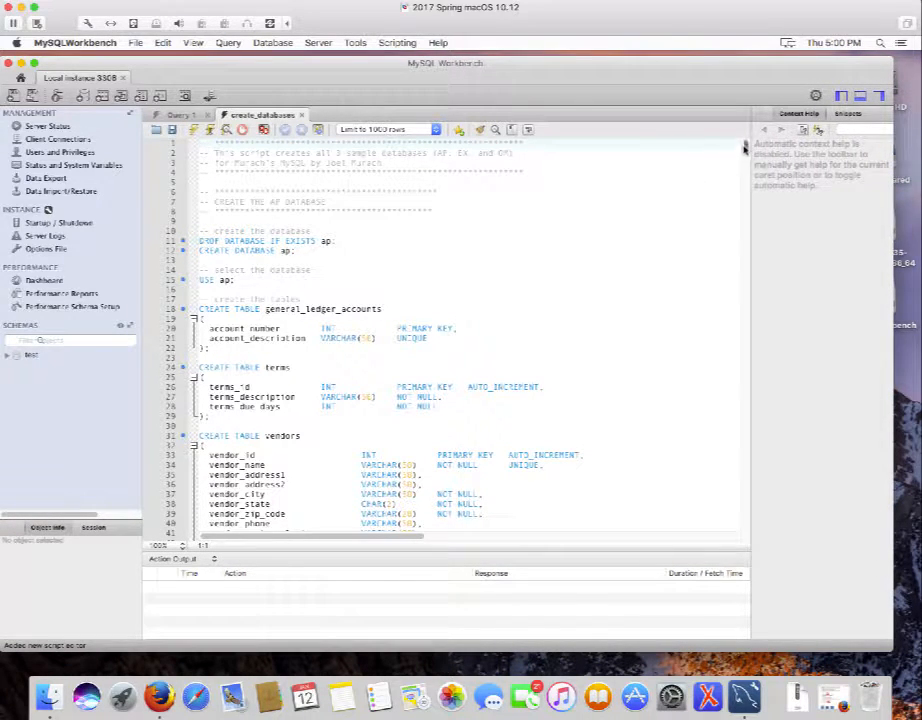
{"action": "left_click_drag", "start_coordinate": [745, 148], "coordinate": [700, 140]}
Execute the entire create_databases script so its tables are created and filled.
{"action": "left_click", "coordinate": [725, 1]}
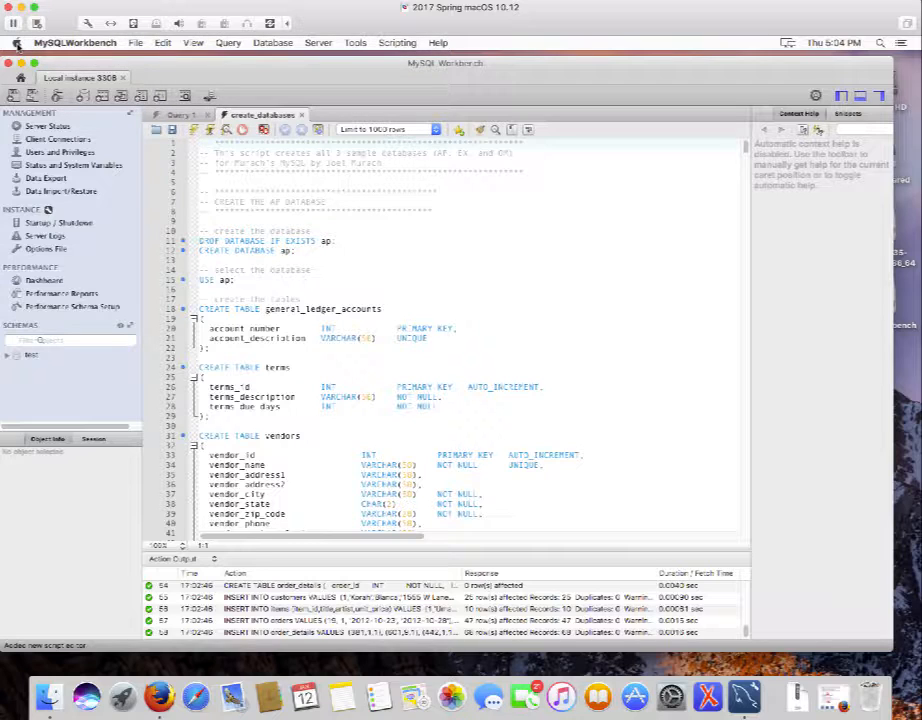
Force quit MySQLWorkbench from the Apple menu, then relaunch it from the Dock.
{"action": "left_click", "coordinate": [16, 44]}
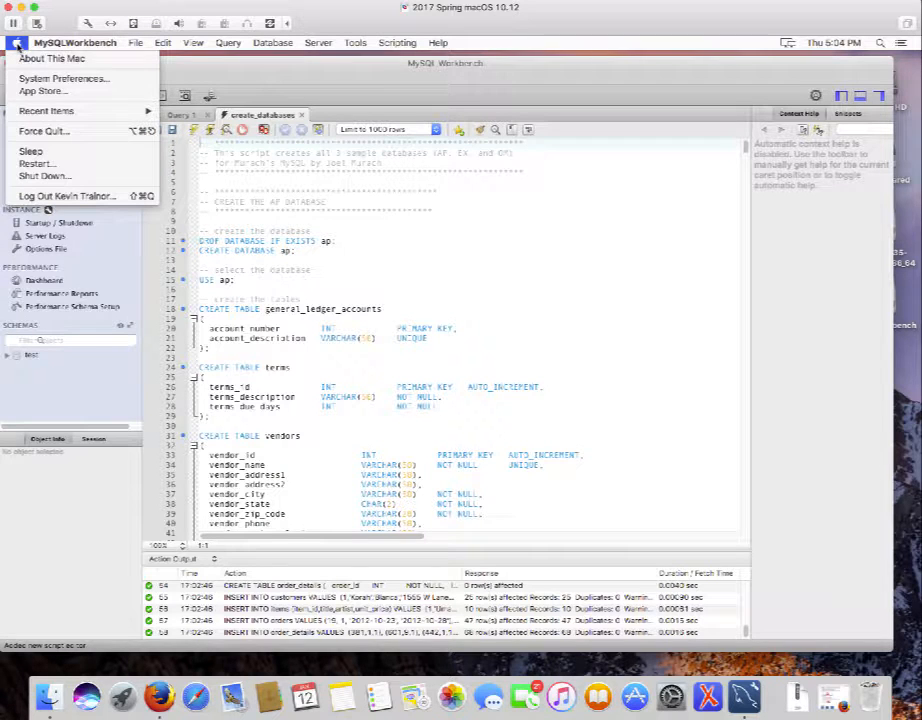
{"action": "left_click", "coordinate": [55, 131]}
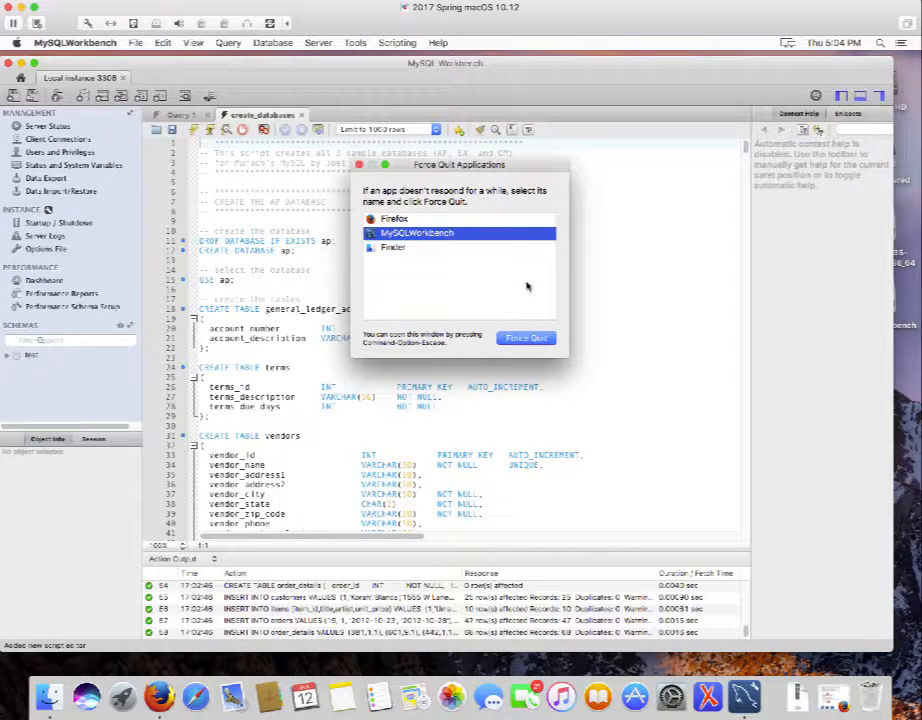
{"action": "left_click", "coordinate": [527, 339]}
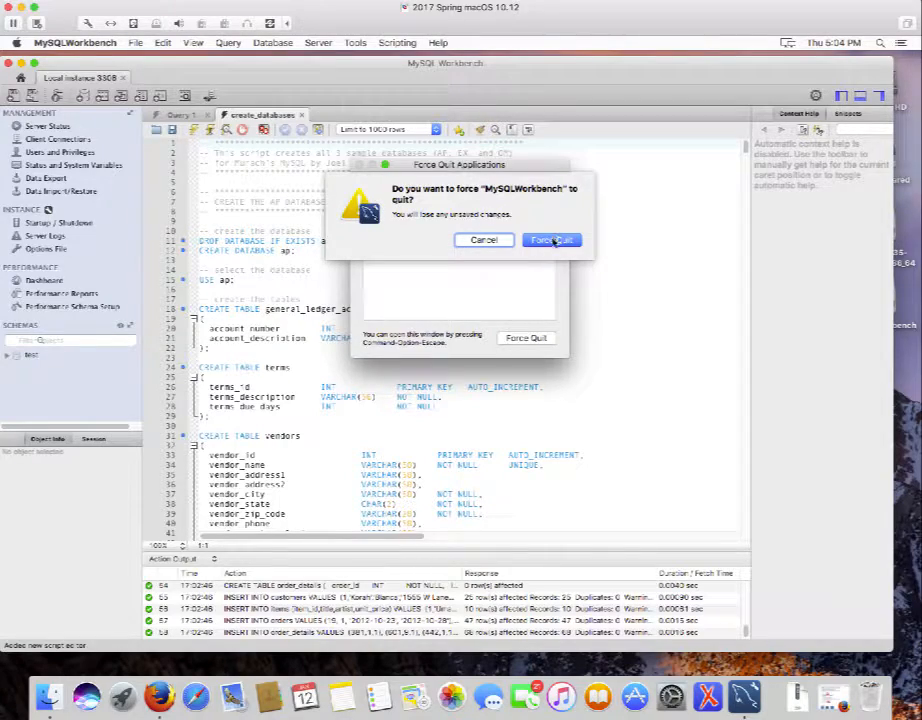
{"action": "left_click", "coordinate": [554, 241]}
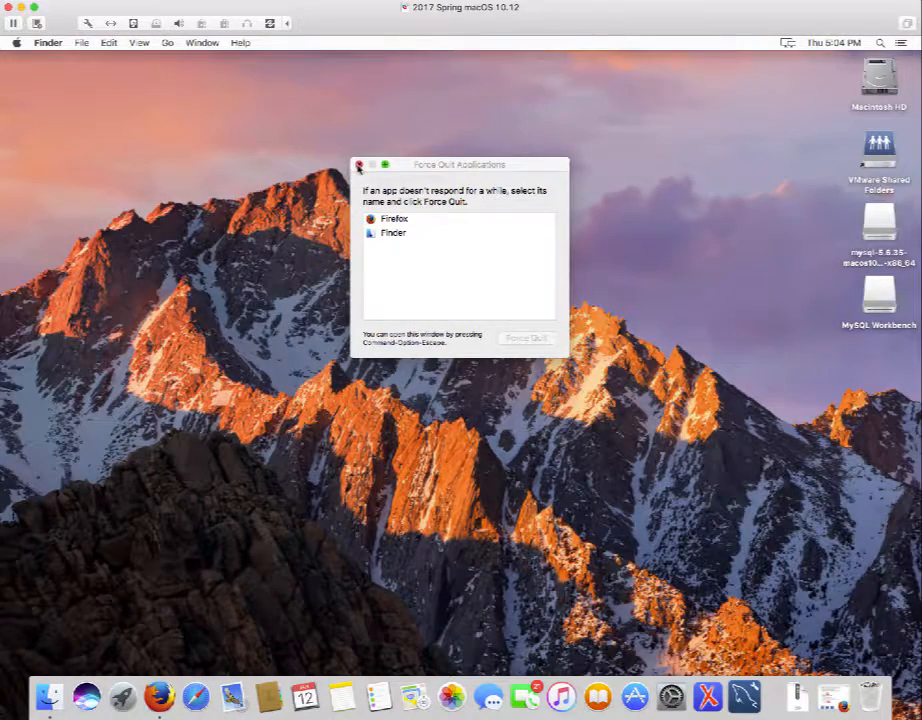
{"action": "left_click", "coordinate": [358, 165]}
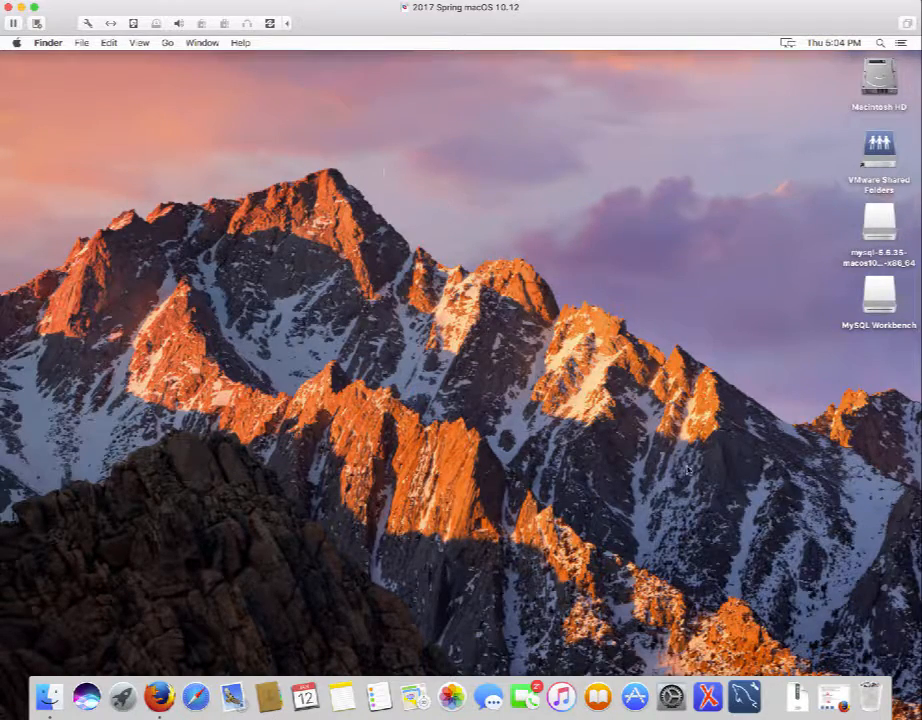
{"action": "left_click", "coordinate": [745, 697]}
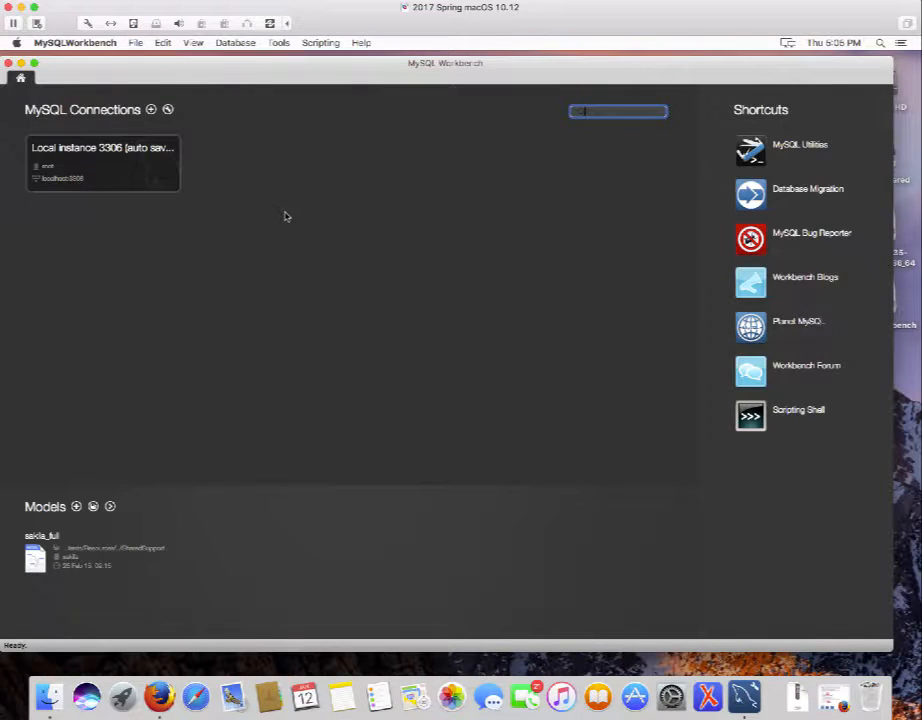
Connect to Local instance 3306 and close the restored create_databases tab.
{"action": "left_click", "coordinate": [88, 166]}
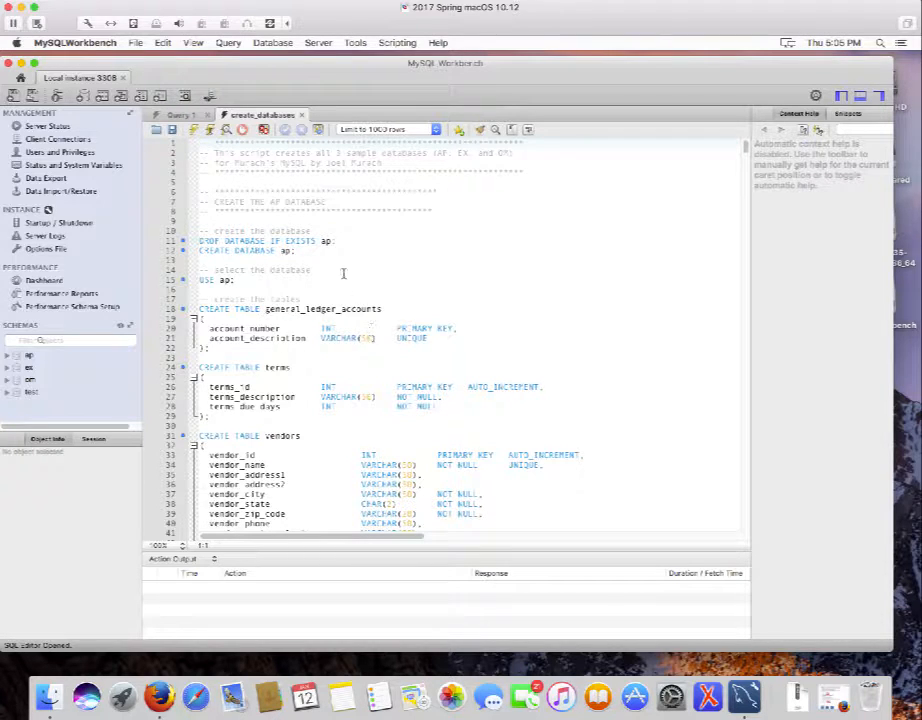
{"action": "left_click", "coordinate": [302, 116]}
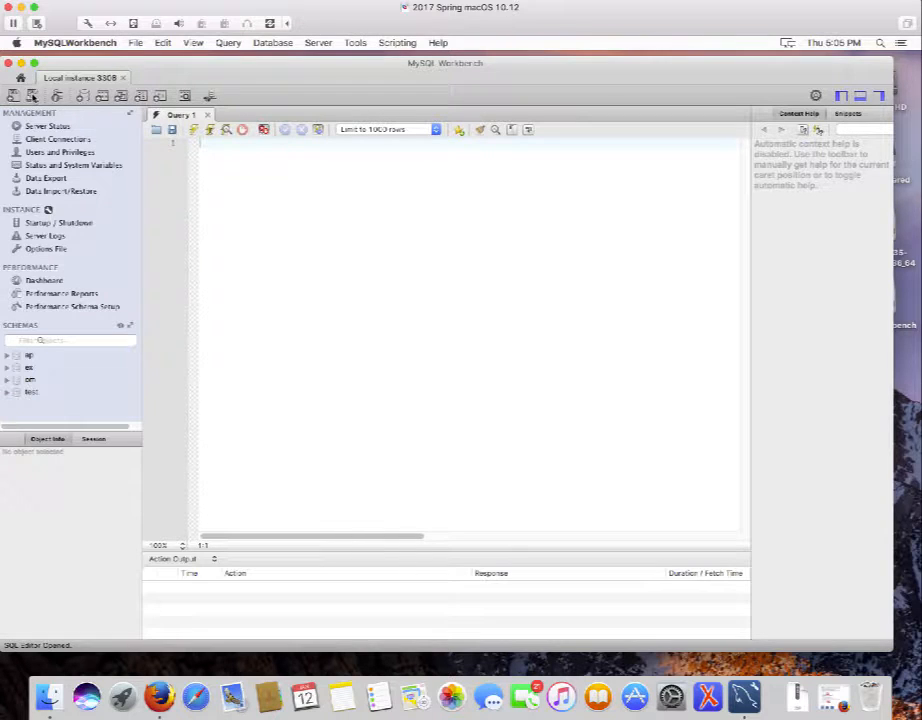
Reopen create_databases.sql from db_setup in a fresh editor tab.
{"action": "left_click", "coordinate": [33, 96]}
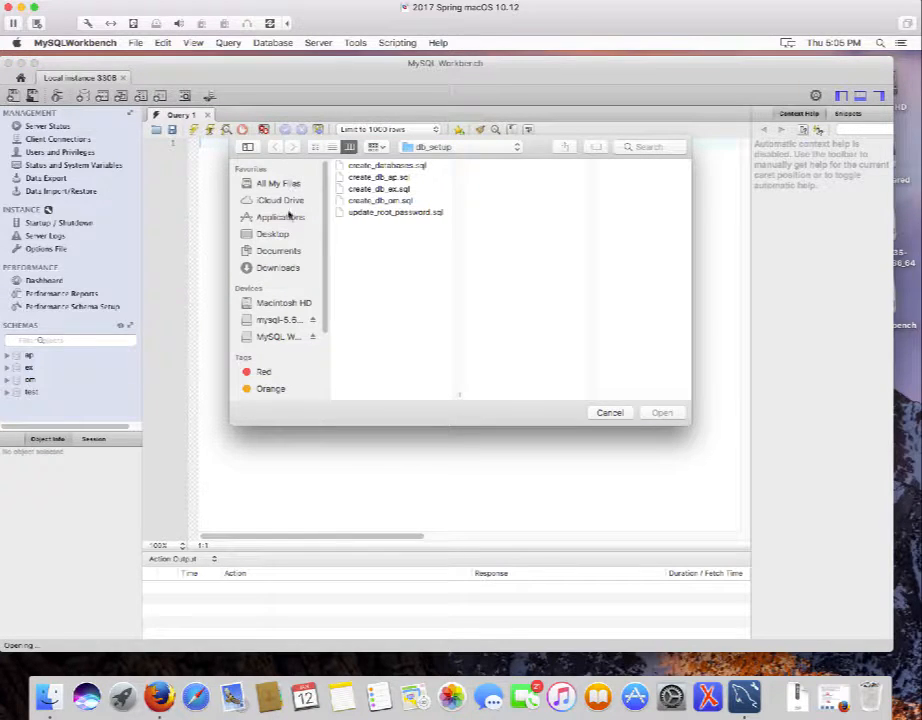
{"action": "left_click", "coordinate": [390, 168]}
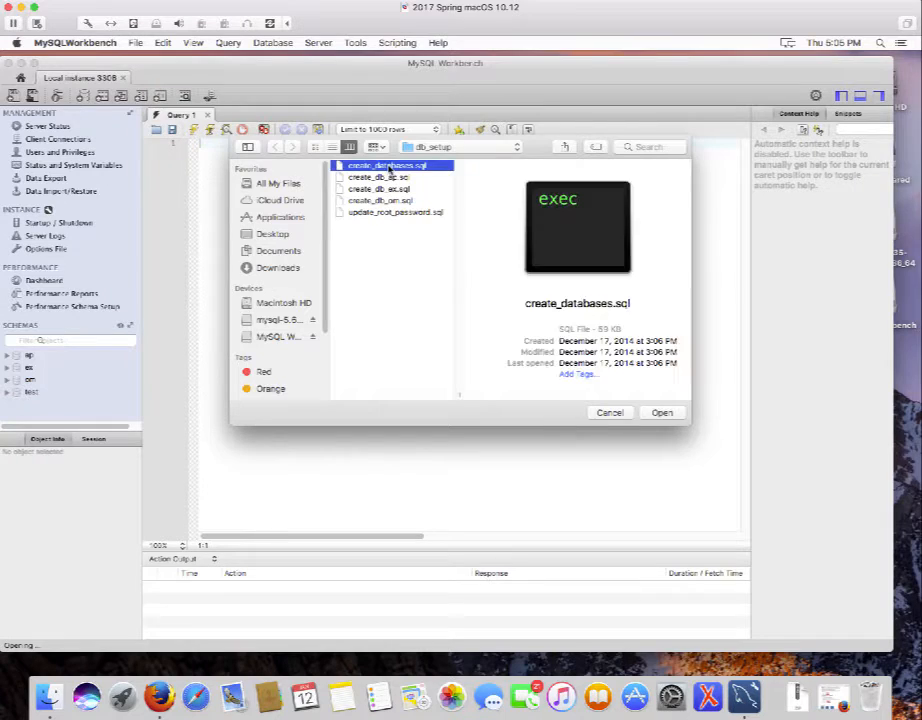
{"action": "left_click", "coordinate": [660, 414]}
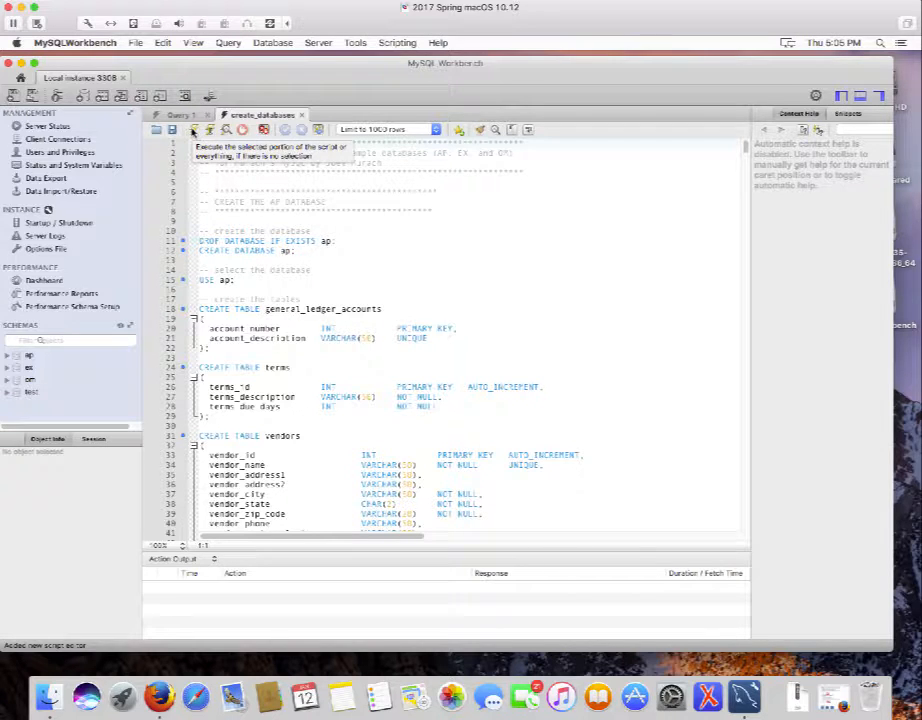
Start executing the whole create_databases script.
{"action": "left_click", "coordinate": [193, 131]}
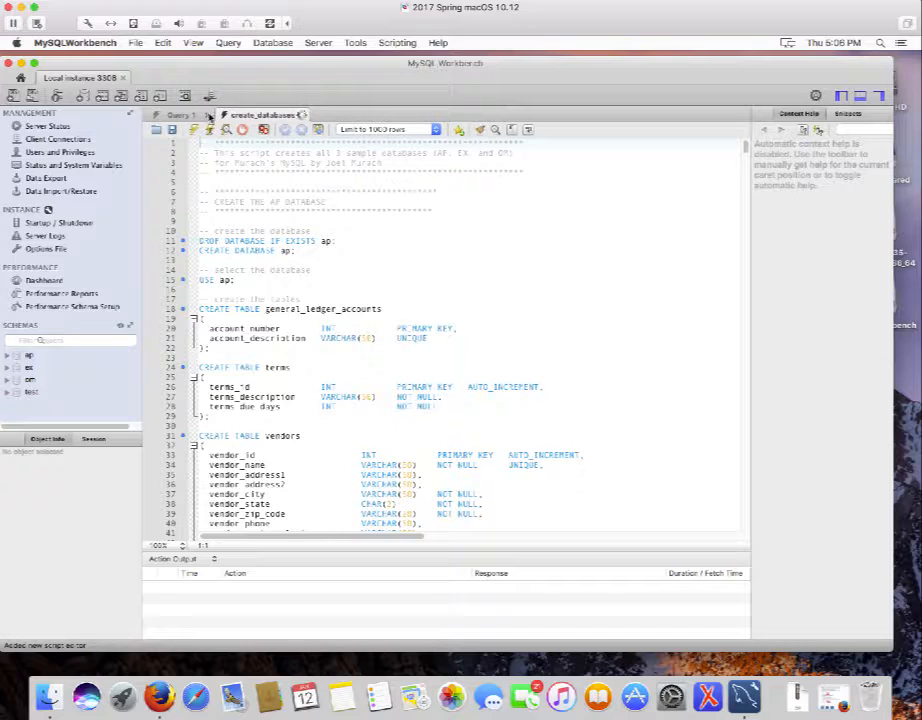
Force quit the busy MySQLWorkbench after its window won't close, then relaunch it from the Dock.
{"action": "left_click", "coordinate": [8, 63]}
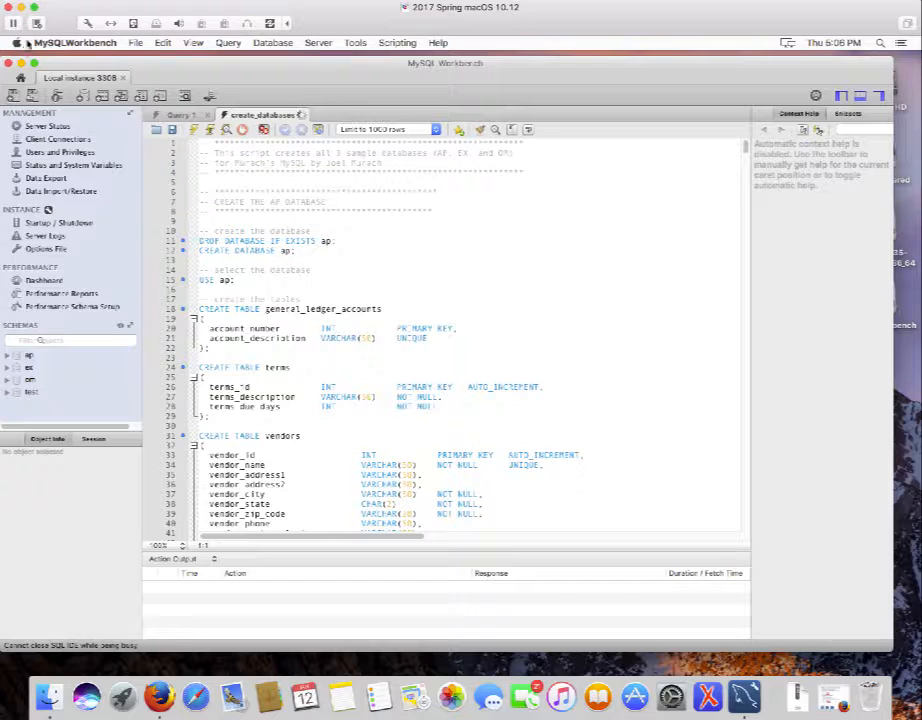
{"action": "left_click", "coordinate": [16, 43]}
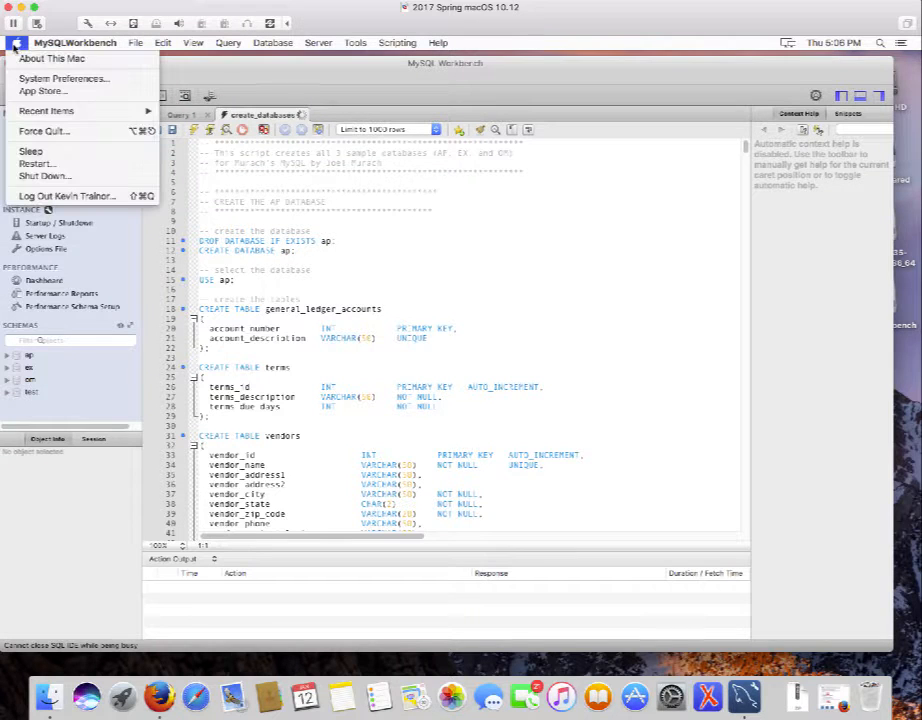
{"action": "left_click", "coordinate": [57, 131]}
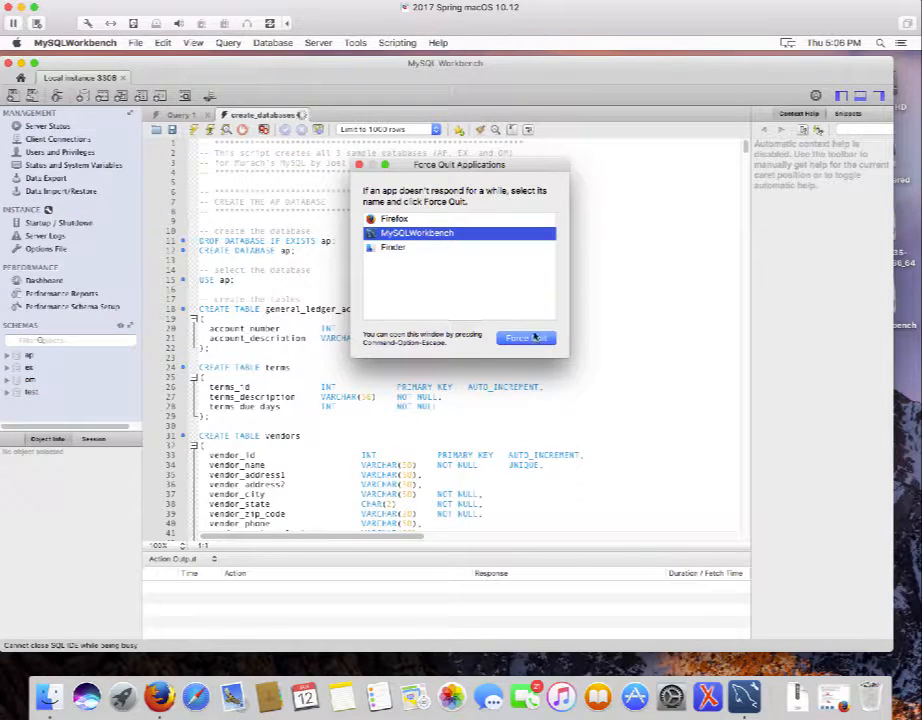
{"action": "left_click", "coordinate": [535, 339]}
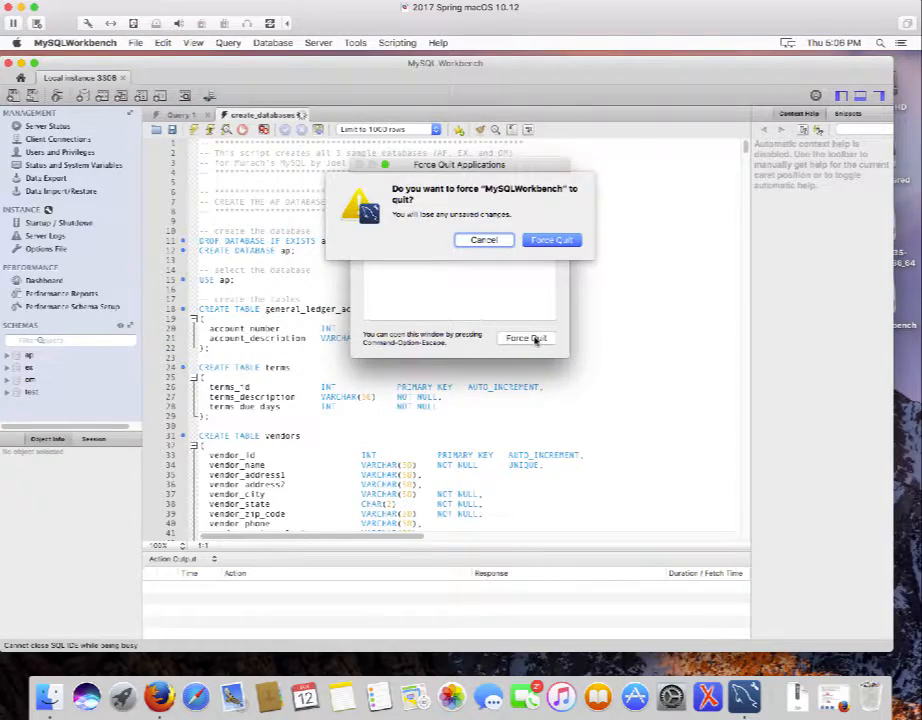
{"action": "left_click", "coordinate": [552, 241]}
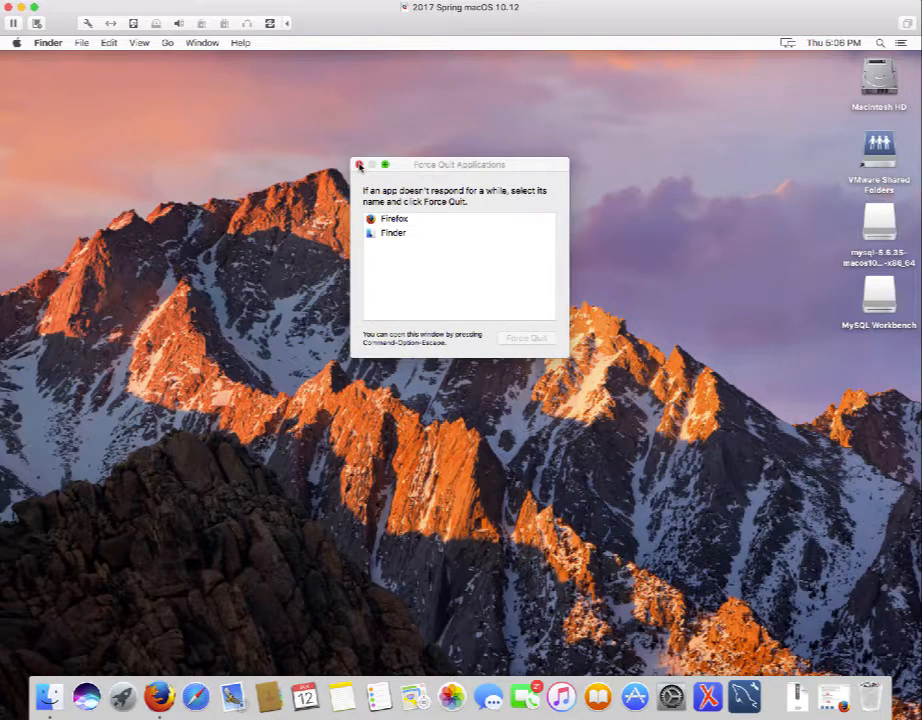
{"action": "left_click", "coordinate": [360, 165]}
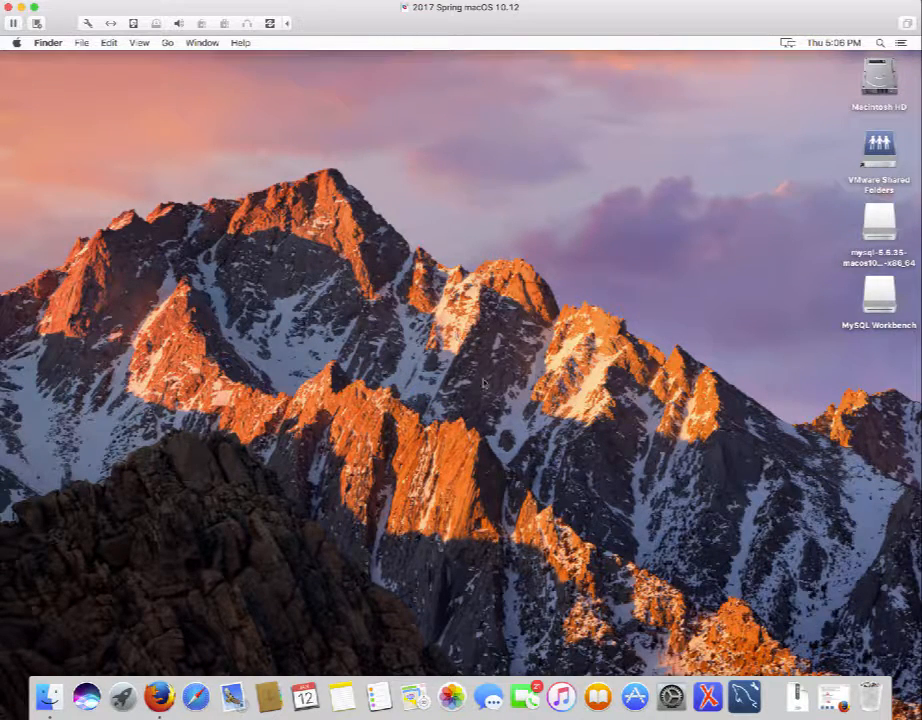
{"action": "left_click", "coordinate": [745, 697]}
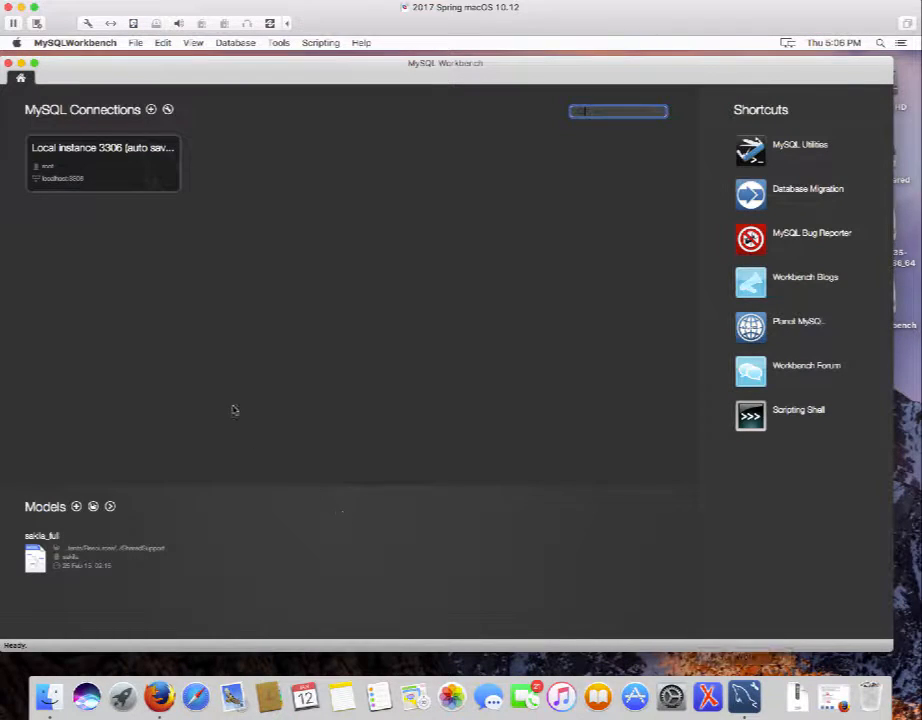
Connect to Local instance 3306 and close create_databases, leaving an empty Query 1 tab.
{"action": "left_click", "coordinate": [88, 175]}
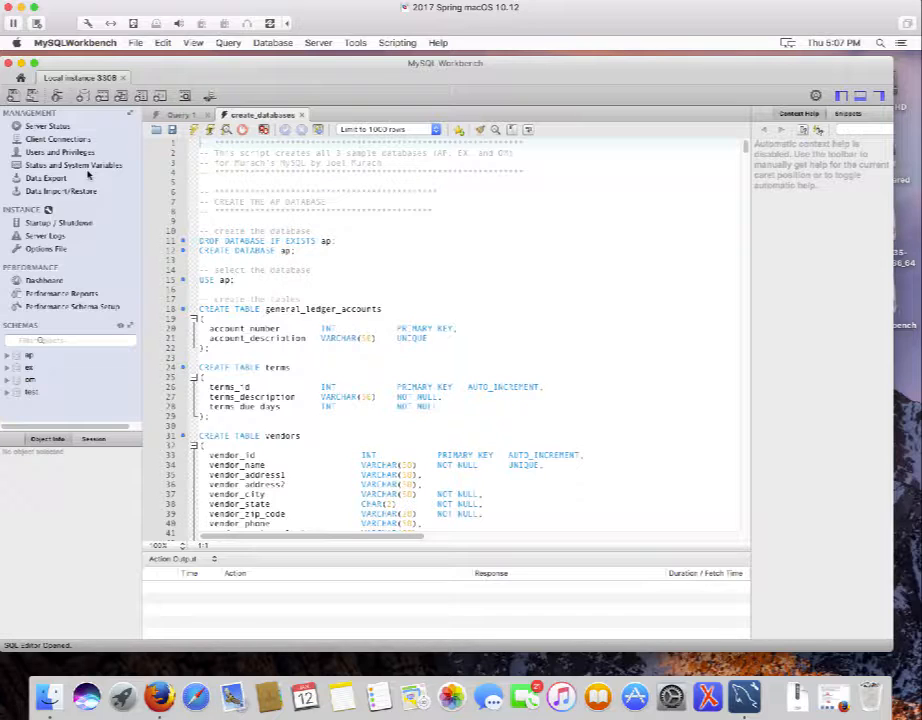
{"action": "left_click", "coordinate": [302, 117]}
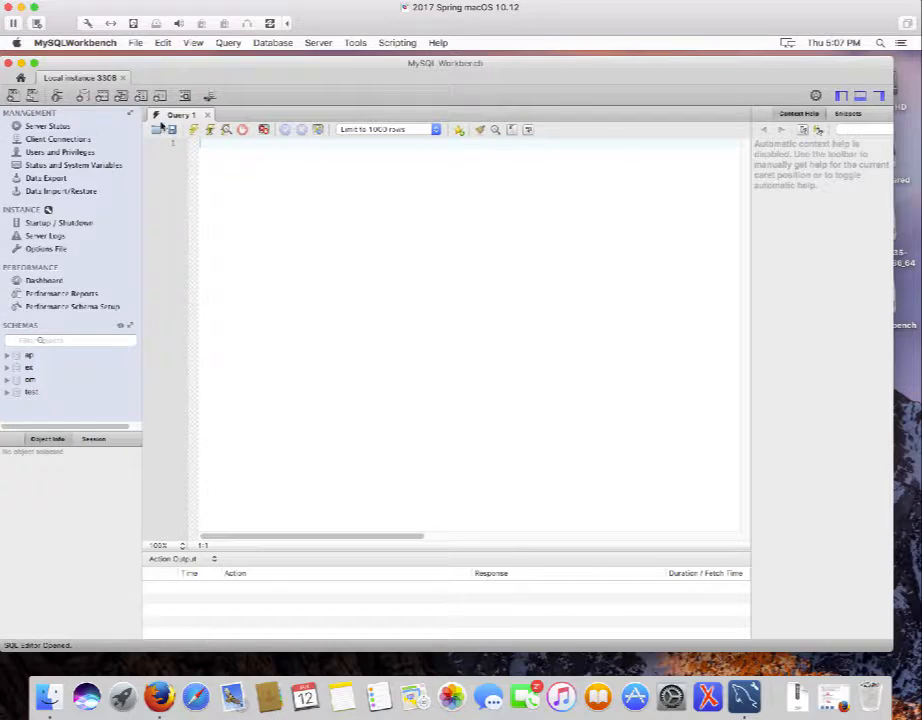
Open a new Local instance 3306 connection from Home and load create_databases.sql from db_setup.
{"action": "left_click", "coordinate": [21, 79]}
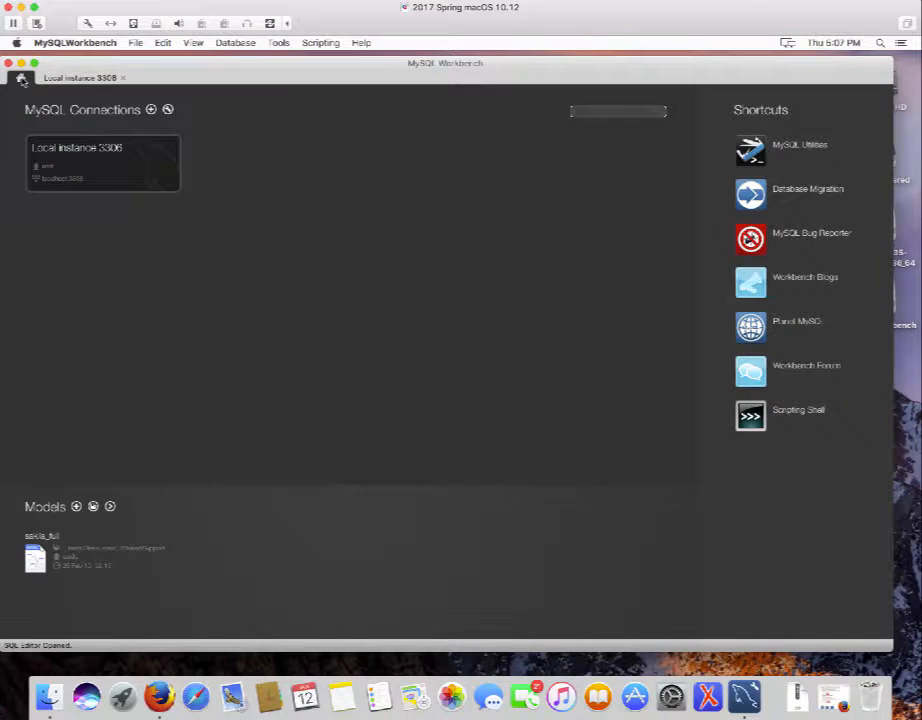
{"action": "left_click", "coordinate": [93, 161]}
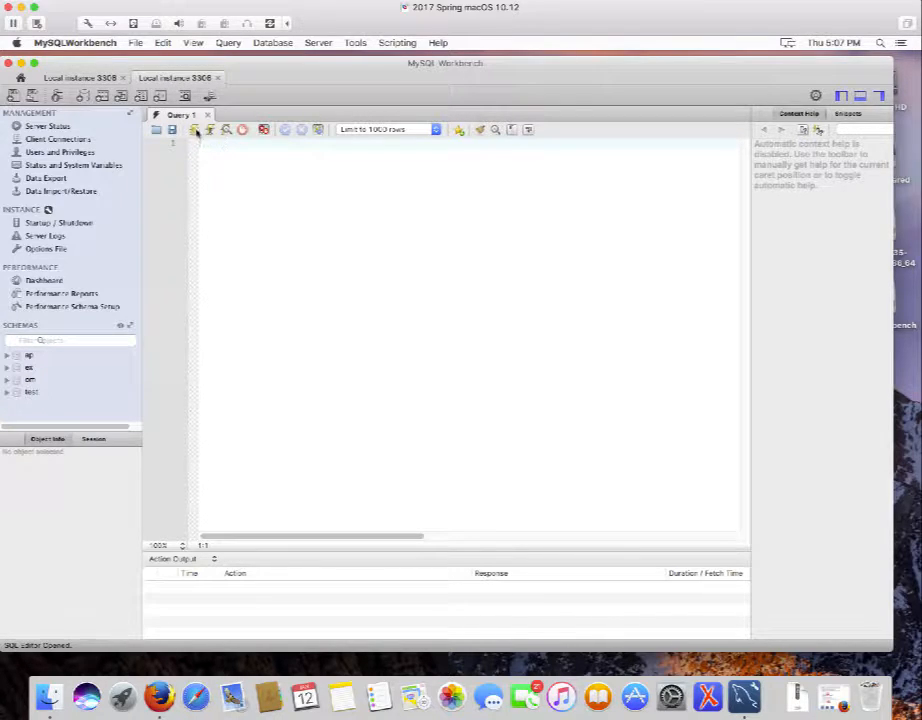
{"action": "left_click", "coordinate": [31, 96]}
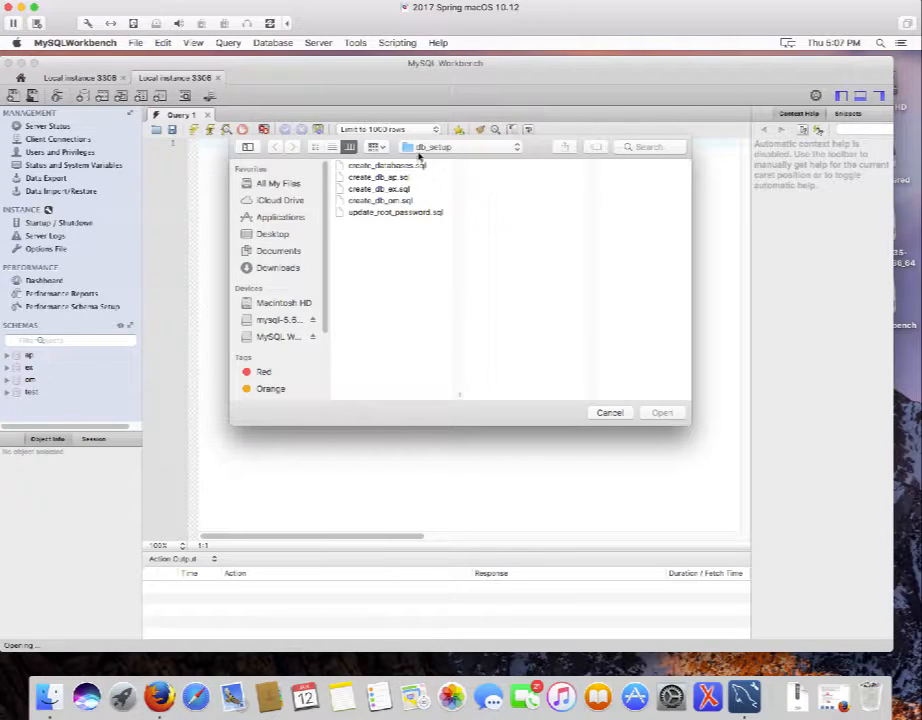
{"action": "left_click", "coordinate": [406, 166]}
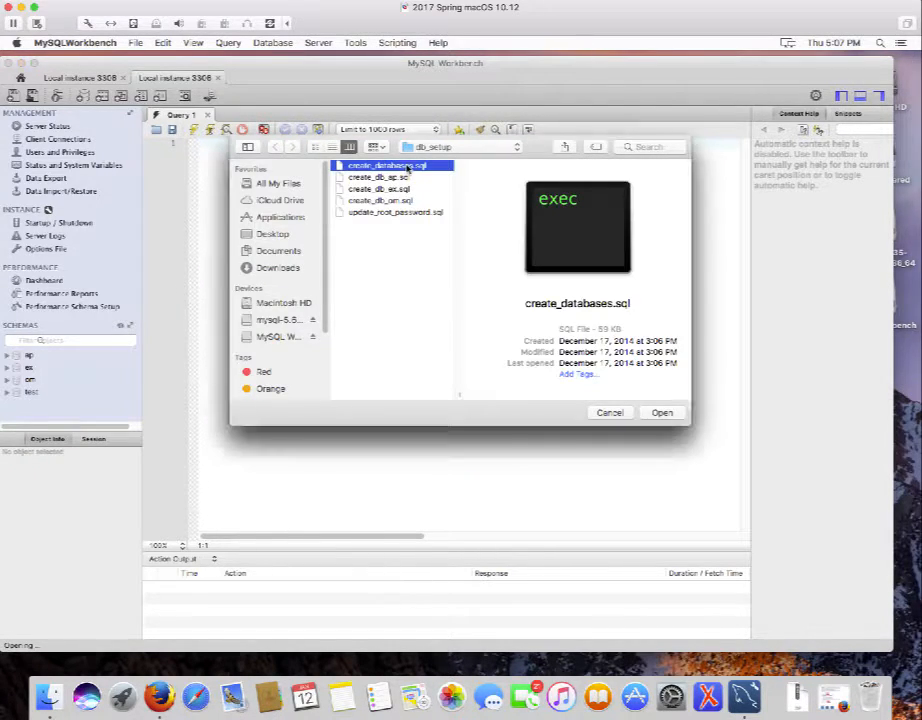
{"action": "double_click", "coordinate": [406, 166]}
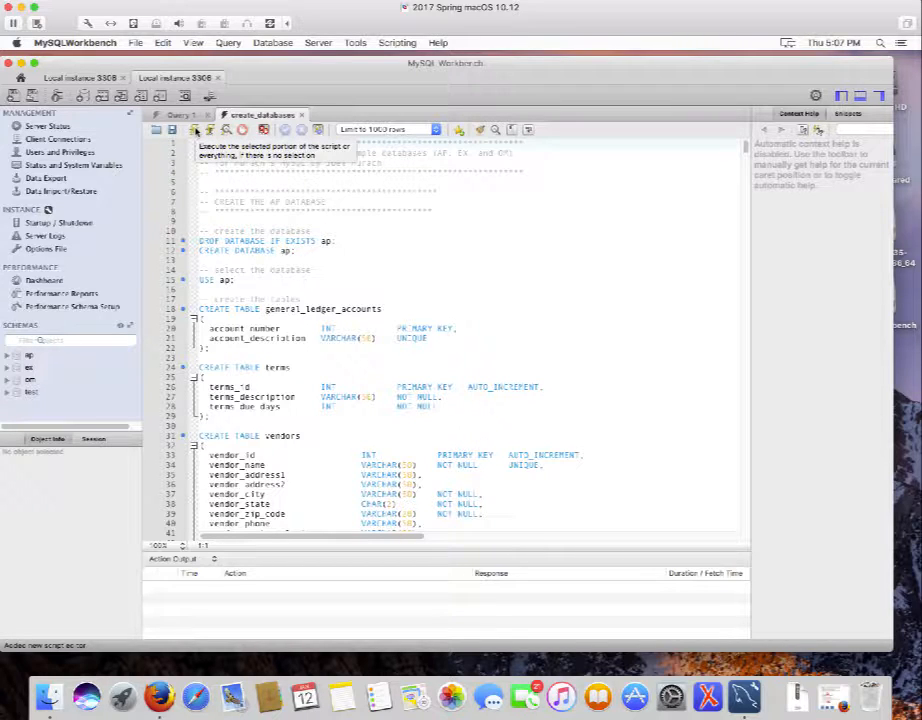
Execute the entire create_databases.sql script to rebuild the sample databases, and enlarge the Workbench window.
{"action": "left_click", "coordinate": [196, 131]}
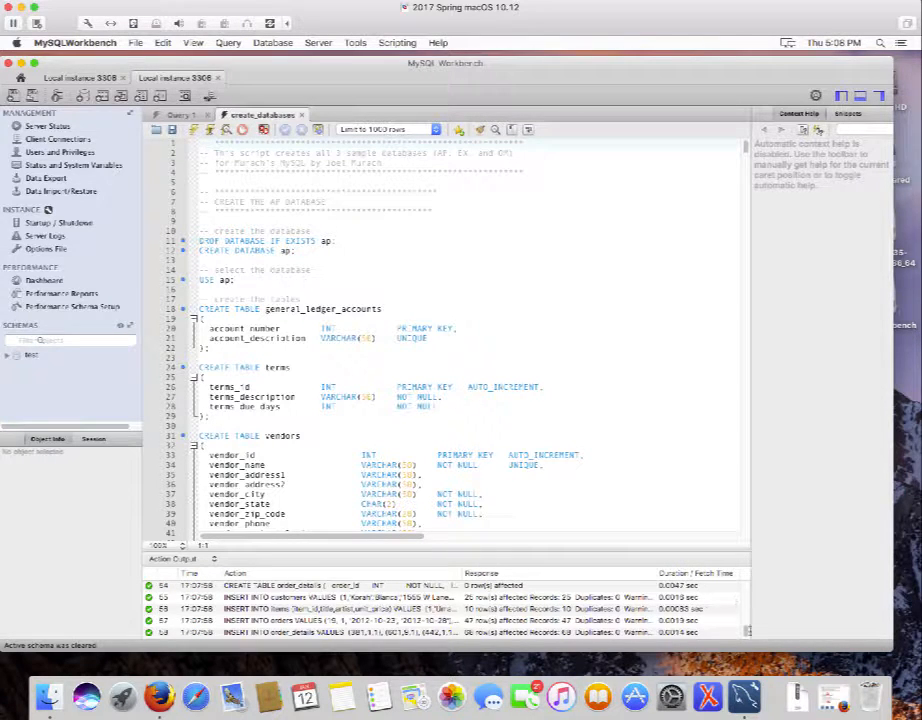
{"action": "mouse_move", "coordinate": [746, 632]}
{"action": "left_mouse_down"}
{"action": "mouse_move", "coordinate": [746, 589]}
{"action": "mouse_move", "coordinate": [754, 639]}
{"action": "mouse_move", "coordinate": [746, 585]}
{"action": "mouse_move", "coordinate": [755, 640]}
{"action": "left_mouse_up"}
{"action": "left_click_drag", "start_coordinate": [891, 651], "coordinate": [906, 676]}
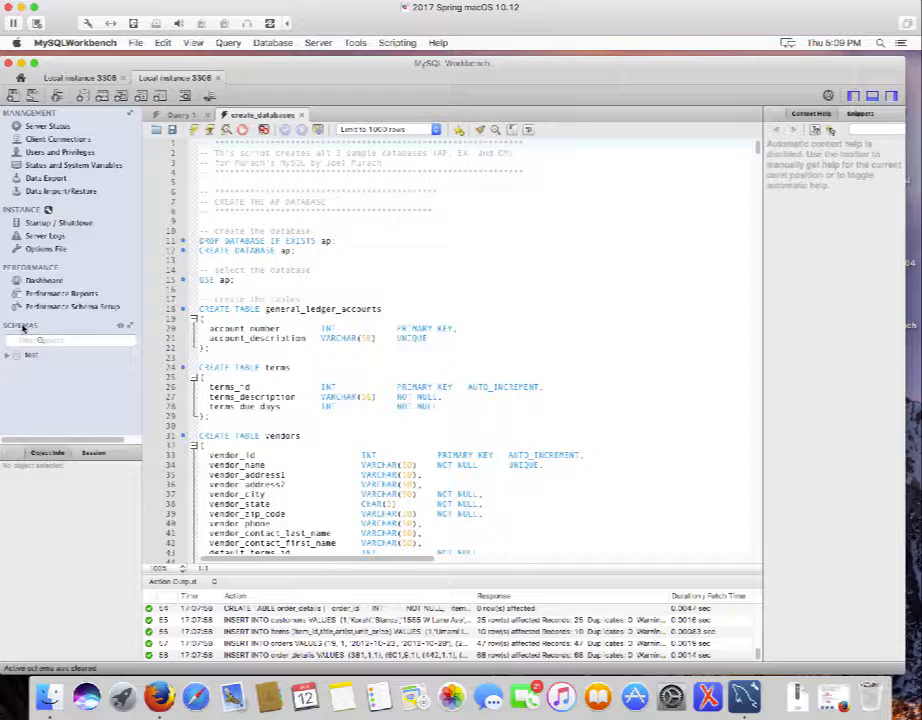
Refresh the schemas and expand ap's Tables to show general_ledger_accounts, invoices, terms and others.
{"action": "left_click", "coordinate": [121, 328]}
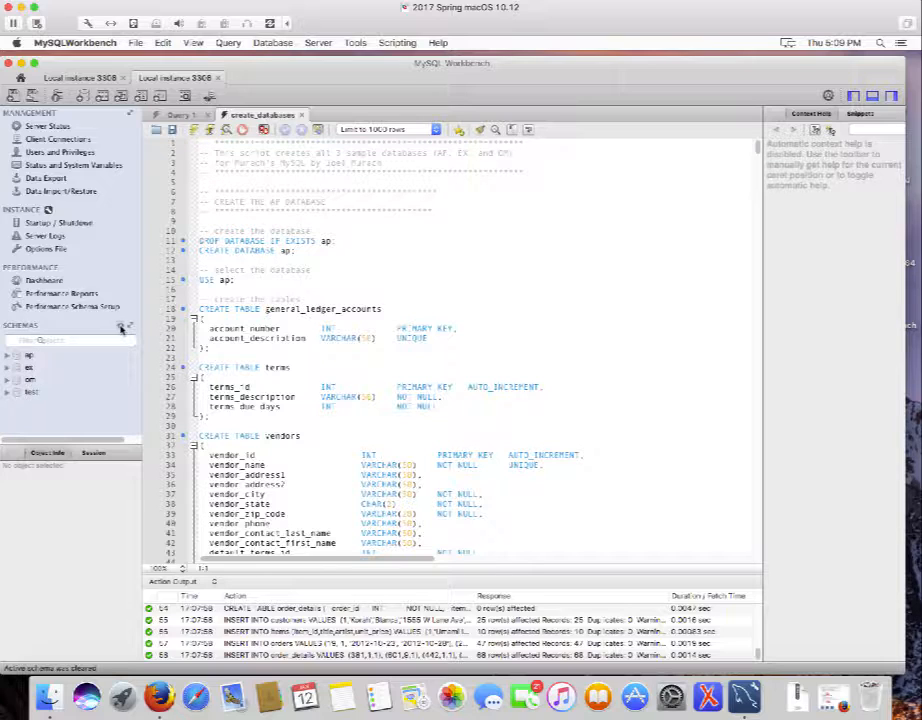
{"action": "left_click", "coordinate": [8, 356]}
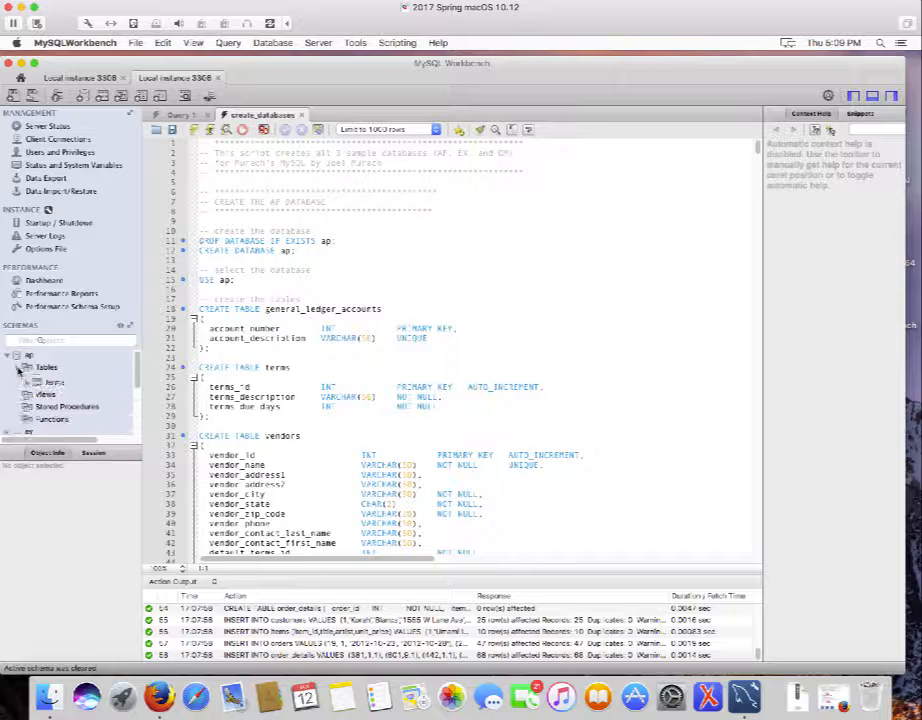
{"action": "left_click", "coordinate": [18, 368]}
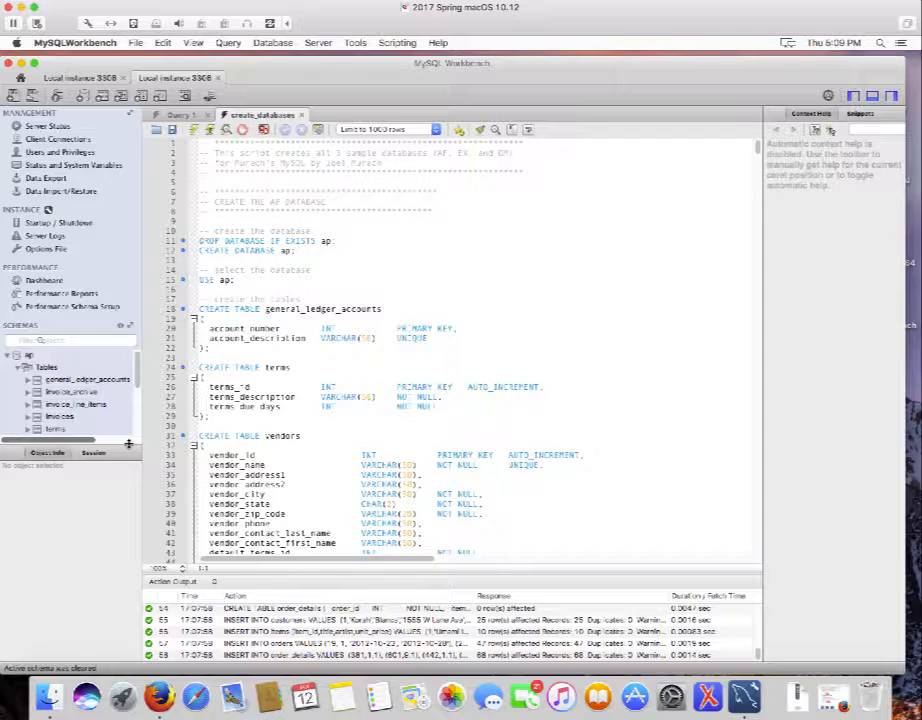
{"action": "left_click_drag", "start_coordinate": [128, 444], "coordinate": [137, 541]}
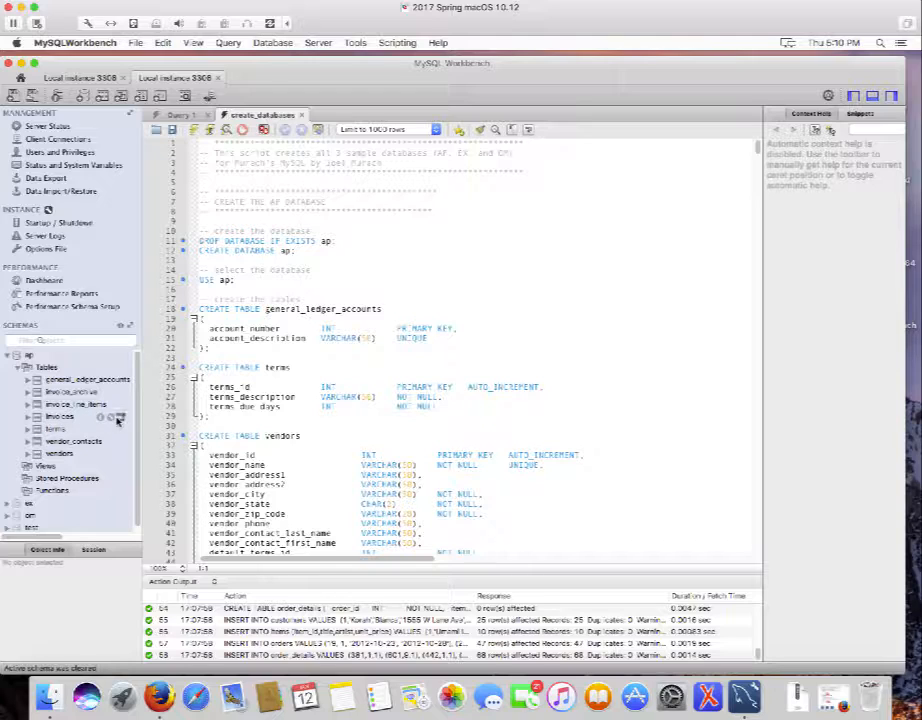
Run SELECT * FROM ap.invoices from the schema tree and browse the 114 returned rows.
{"action": "left_click", "coordinate": [119, 418]}
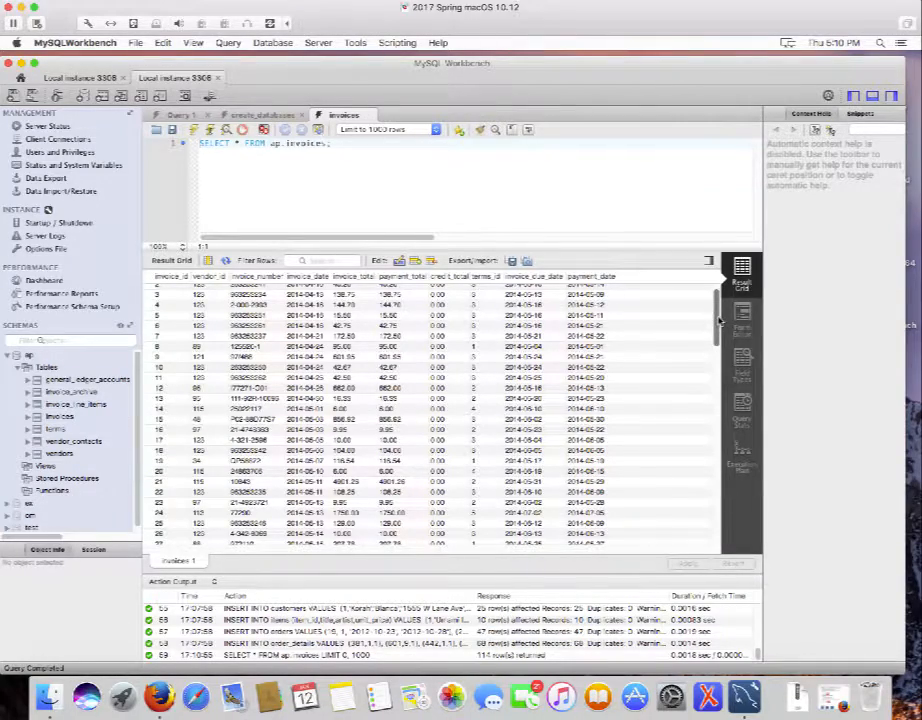
{"action": "left_click_drag", "start_coordinate": [718, 320], "coordinate": [740, 553]}
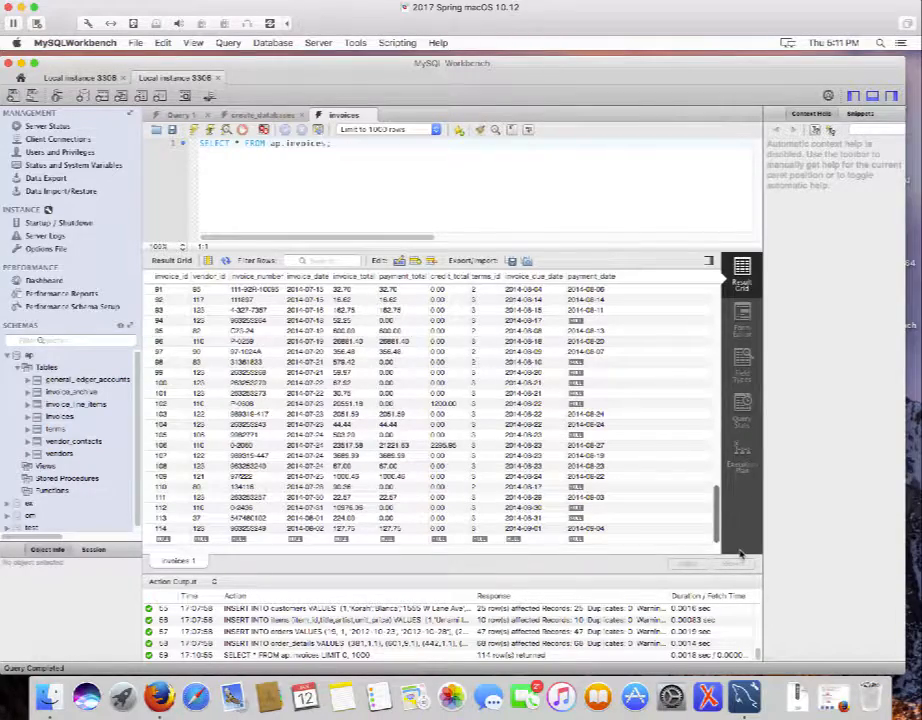
{"action": "scroll", "coordinate": [712, 430], "scroll_direction": "up", "scroll_amount": 20}
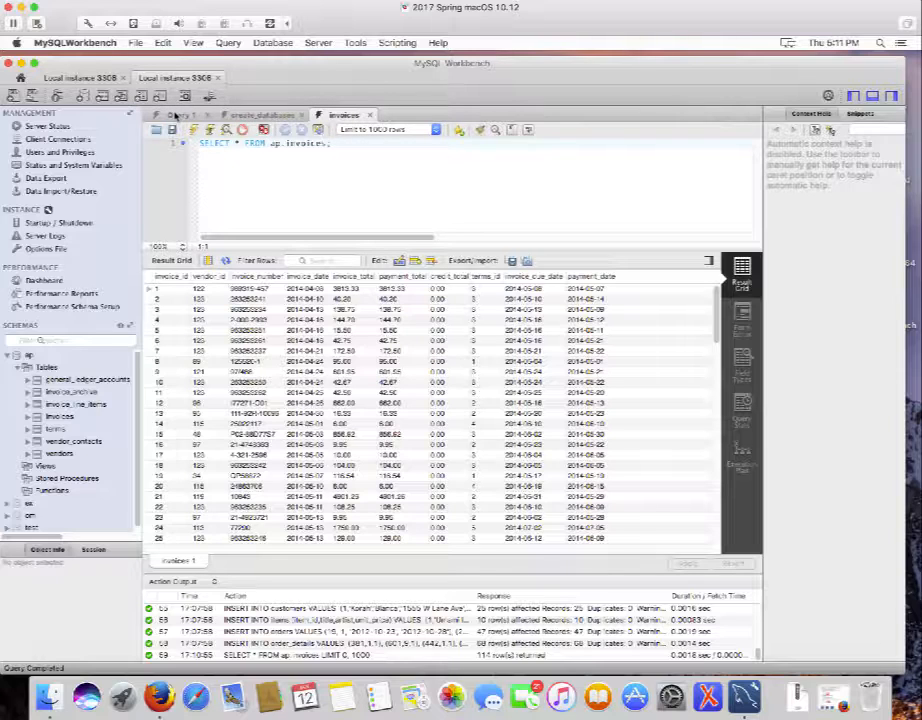
Close all editor tabs except Query 1, then dismiss the MySQLWorkbench crash report.
{"action": "left_click", "coordinate": [176, 116]}
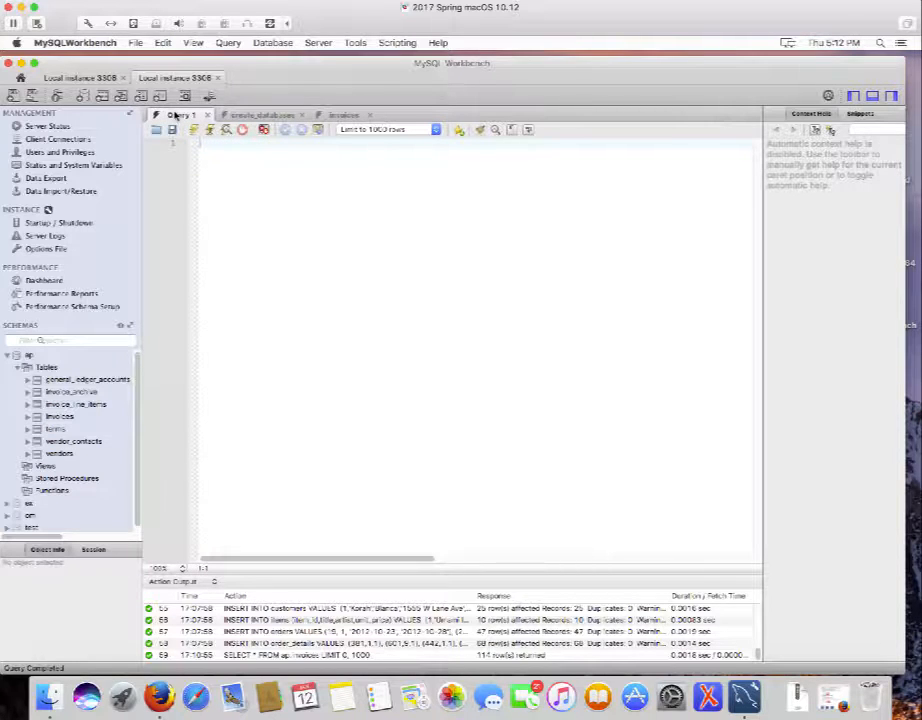
{"action": "right_click", "coordinate": [176, 116]}
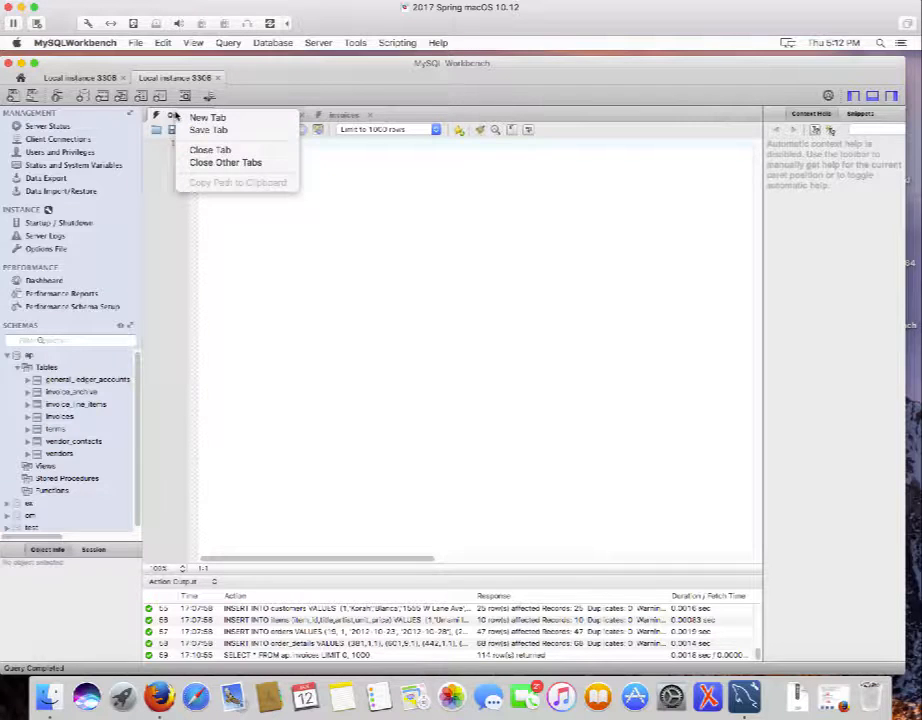
{"action": "left_click", "coordinate": [217, 164]}
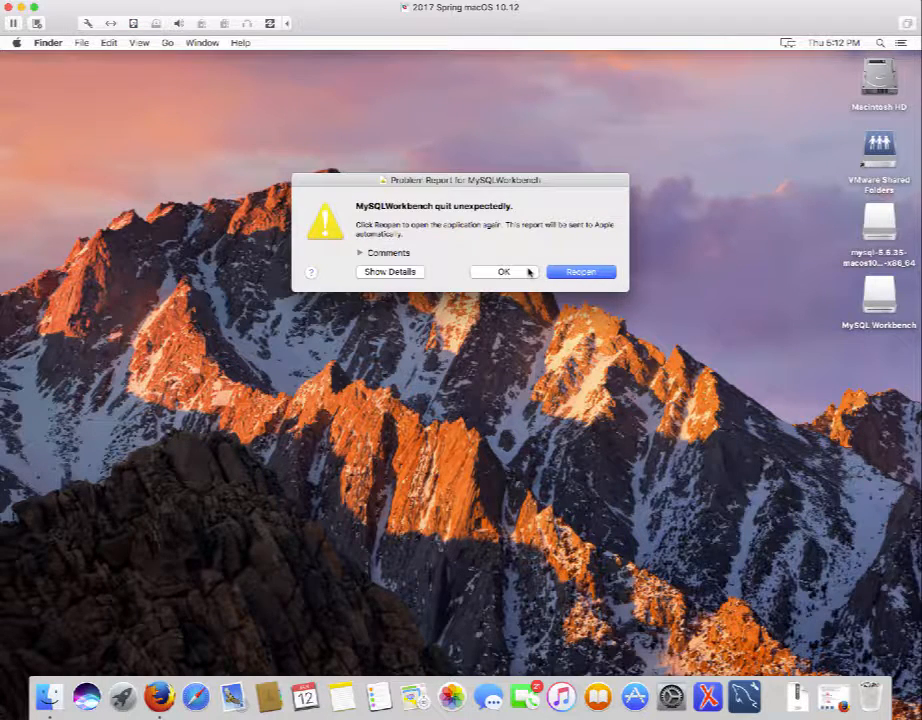
{"action": "left_click", "coordinate": [529, 271]}
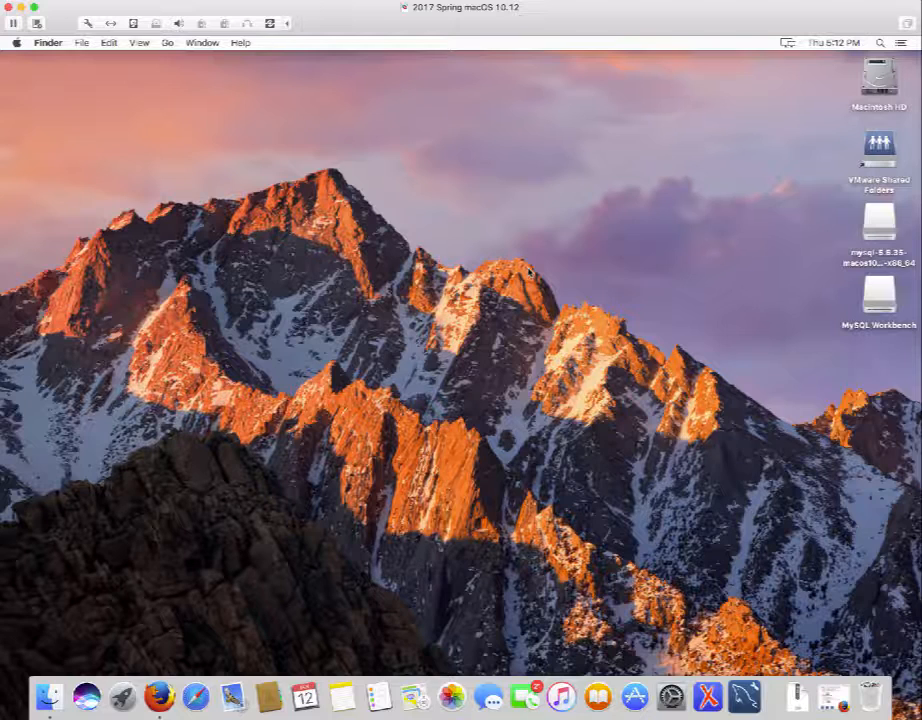